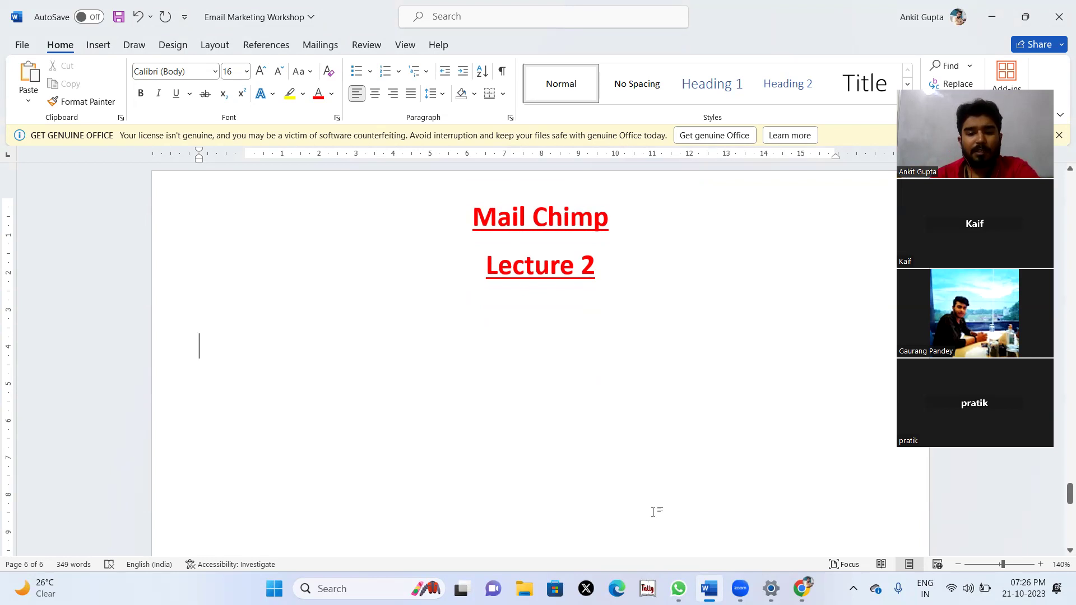
# Search the web for Mailchimp in the browser.
pyautogui.hotkey('alt', 'Tab')
pyautogui.click(453, 45)
pyautogui.write('mail')
pyautogui.press('Return')
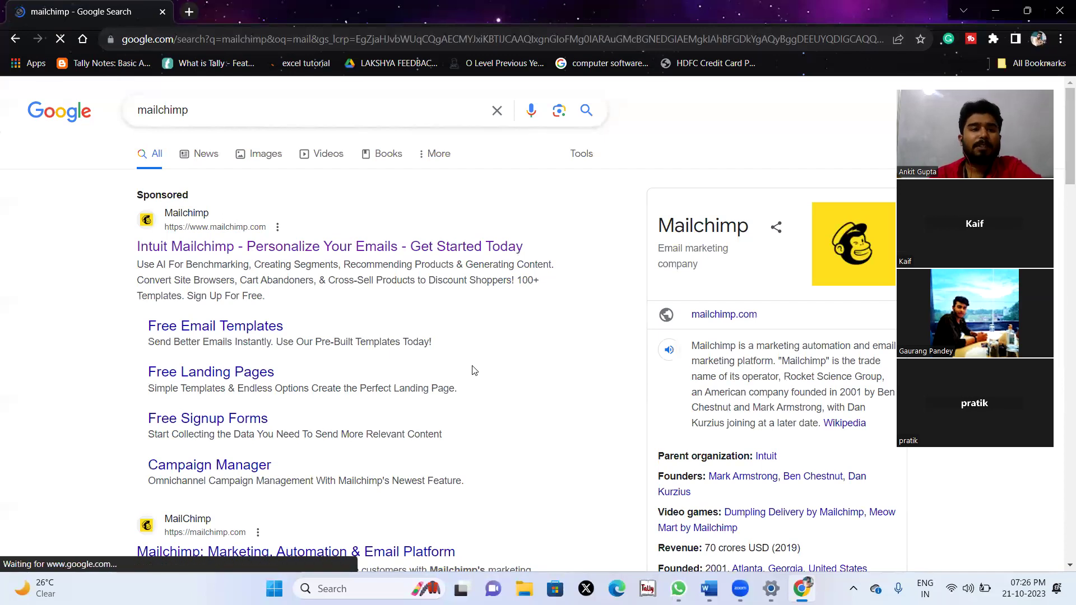
# Add '1. Signup Form Creation inside Mail Chimp' to the Word notes and start item 2.
pyautogui.click(709, 589)
pyautogui.write('1.')
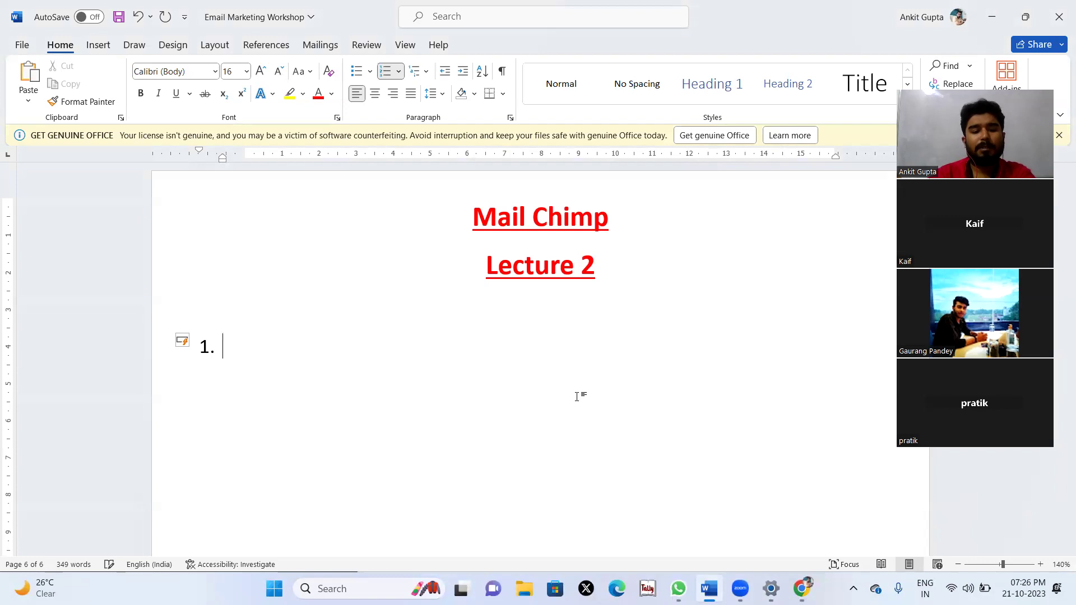
pyautogui.write(' Signup Do')
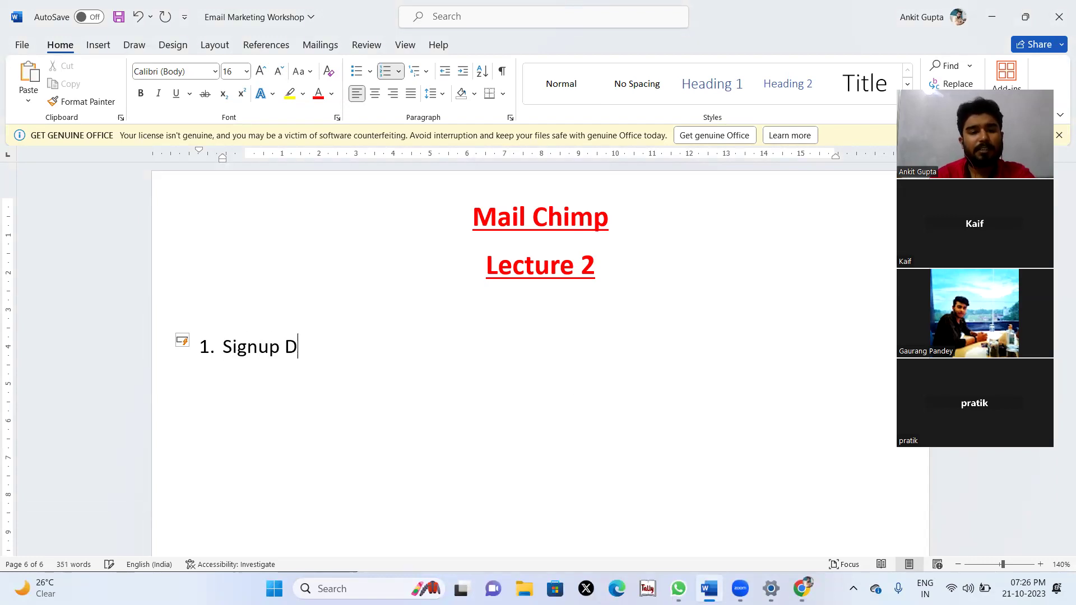
pyautogui.press('BackSpace')
pyautogui.press('BackSpace')
pyautogui.write('Form')
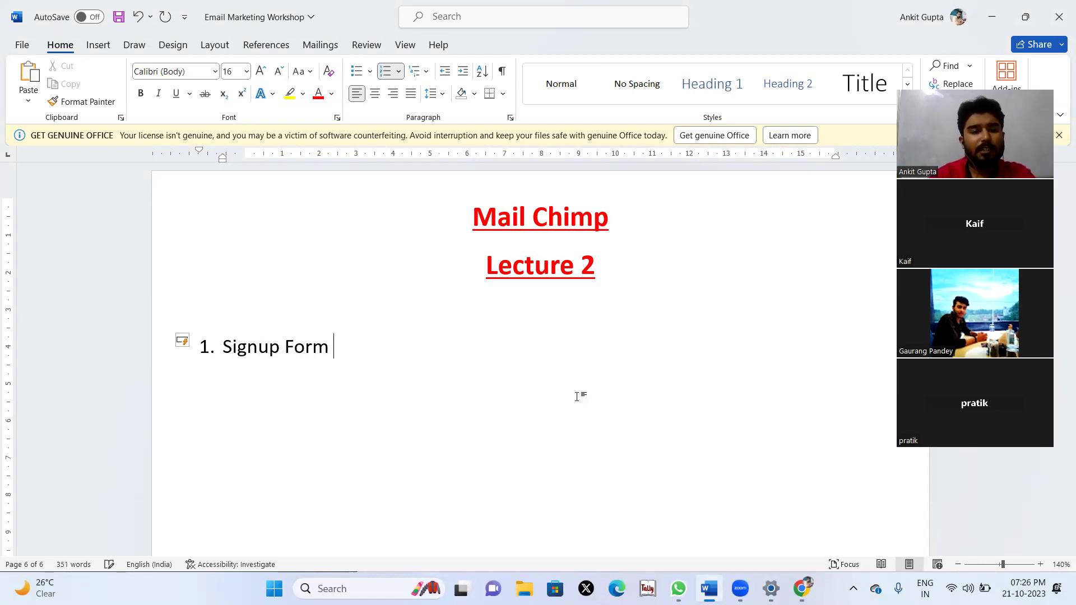
pyautogui.write(' Creation inside Mail Chimp')
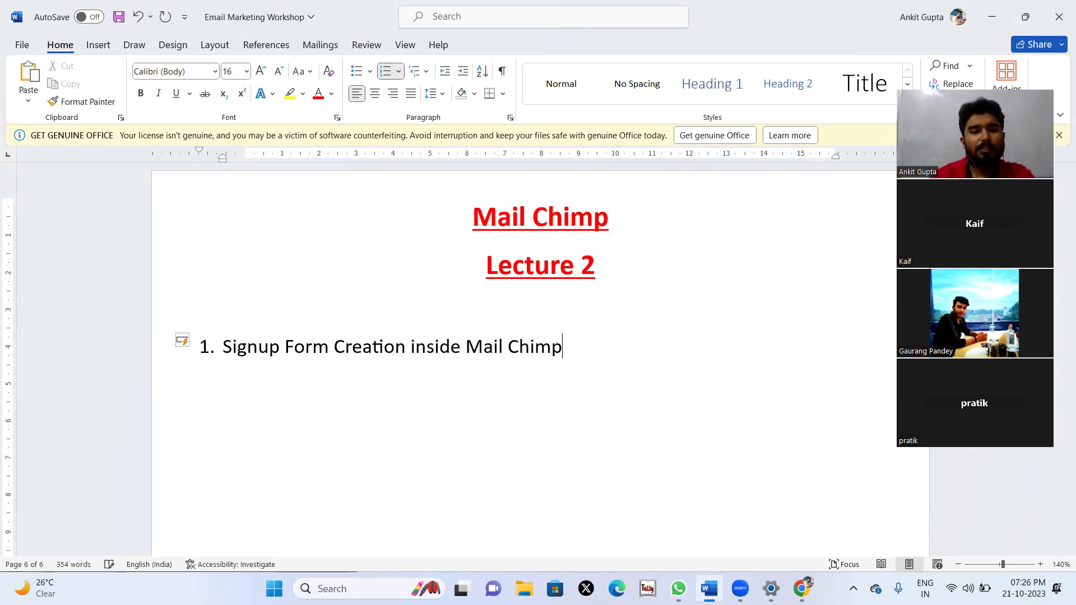
pyautogui.press('Return')
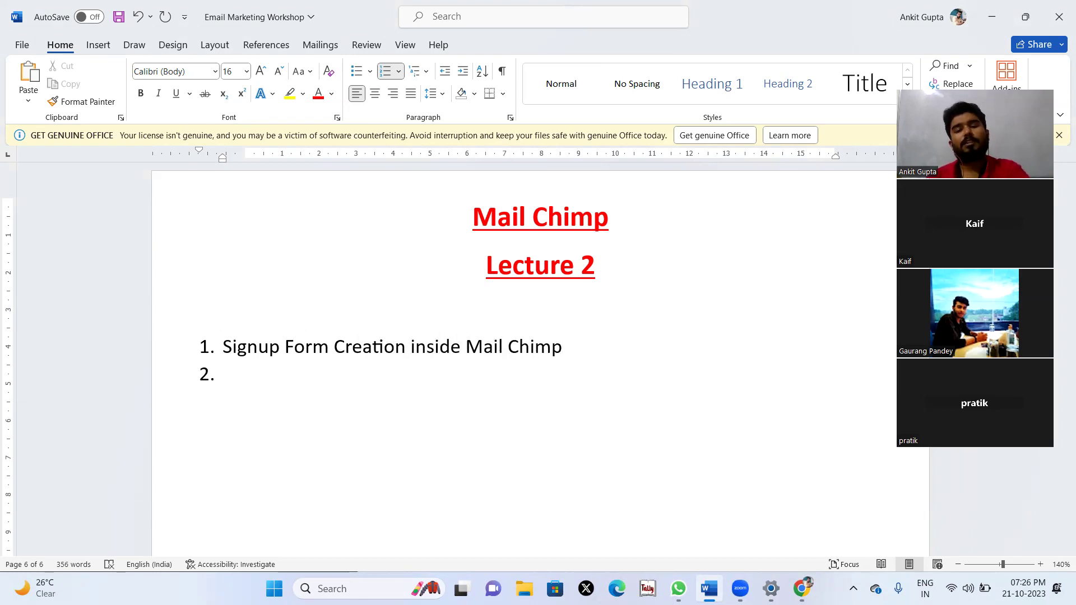
pyautogui.hotkey('alt', 'Tab')
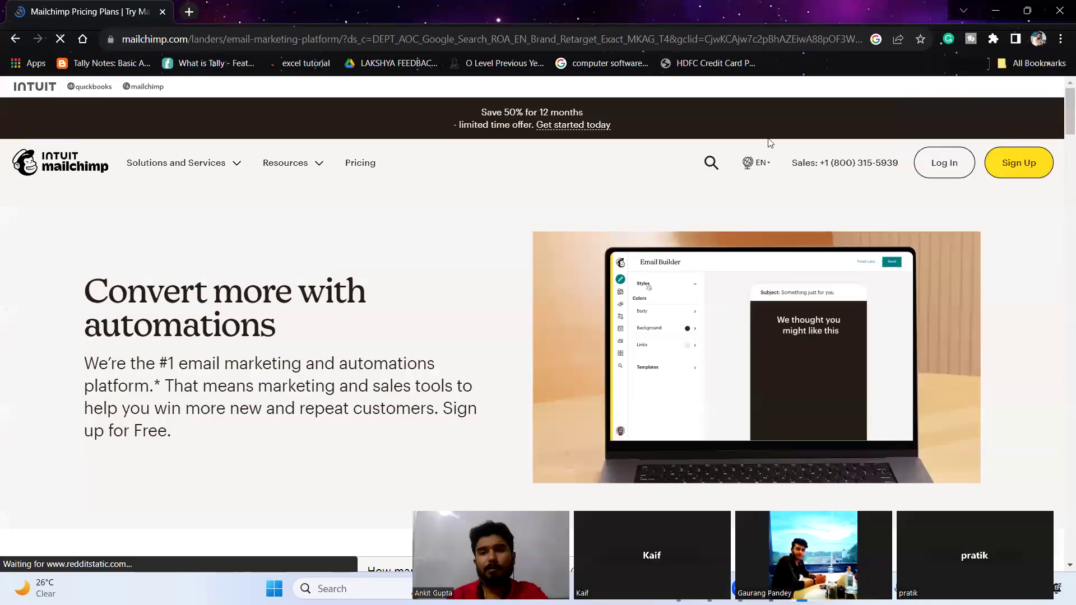
# Log in to Mailchimp with the saved account e-mail and password, postponing security setup.
pyautogui.click(939, 163)
pyautogui.write('ag7')
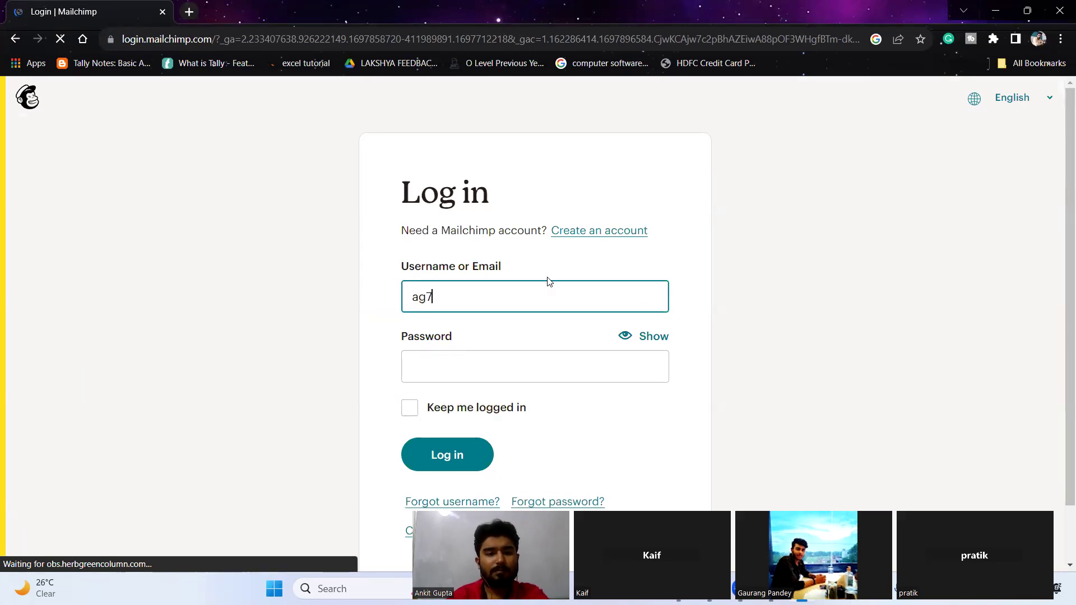
pyautogui.write('28811')
pyautogui.click(511, 330)
pyautogui.click(454, 376)
pyautogui.write('••••')
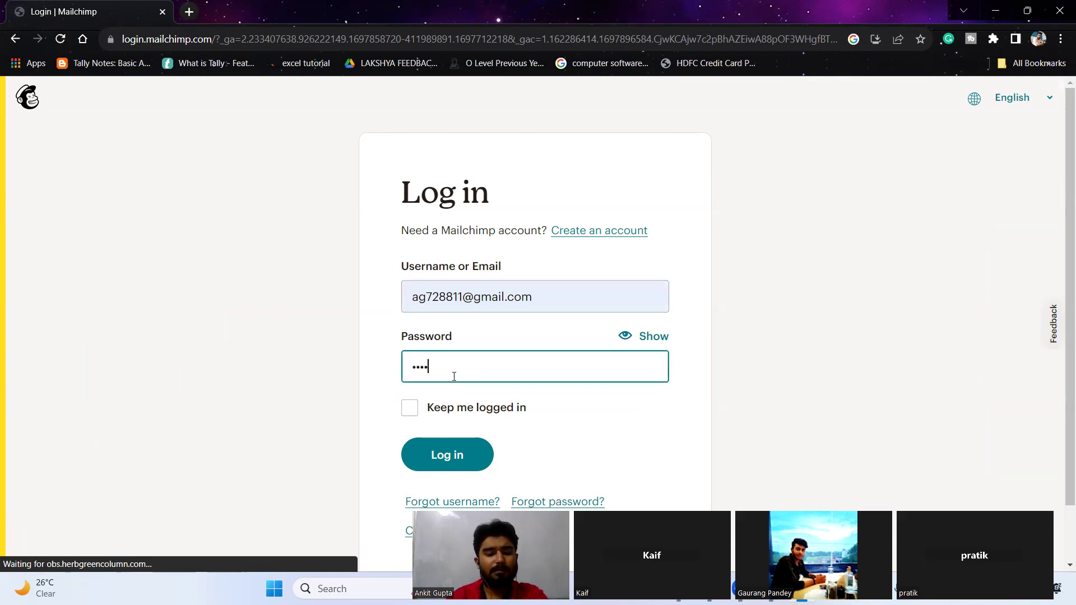
pyautogui.write('••••••')
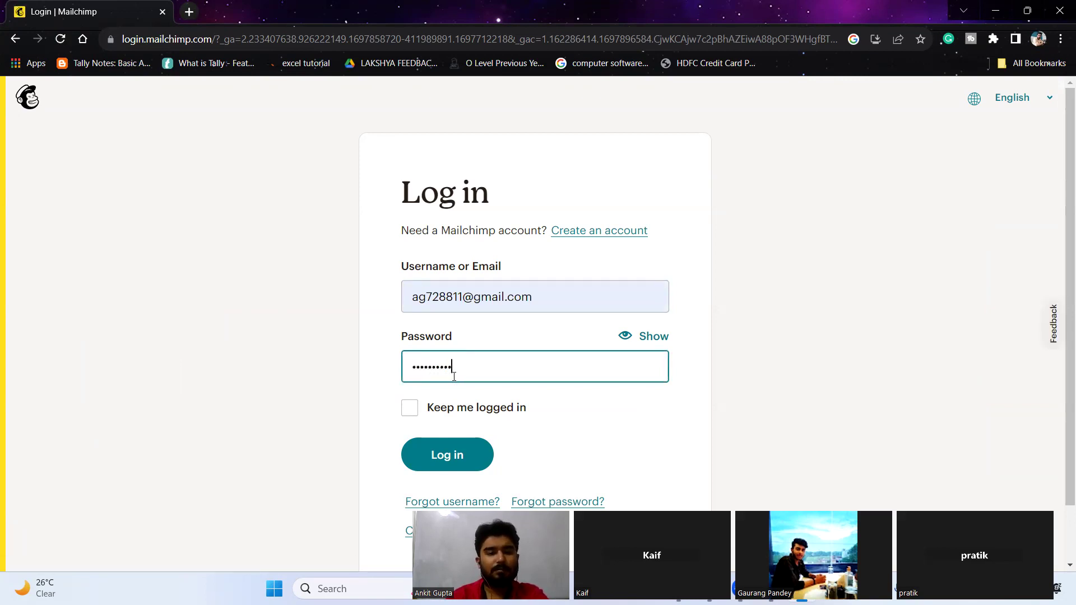
pyautogui.press('Return')
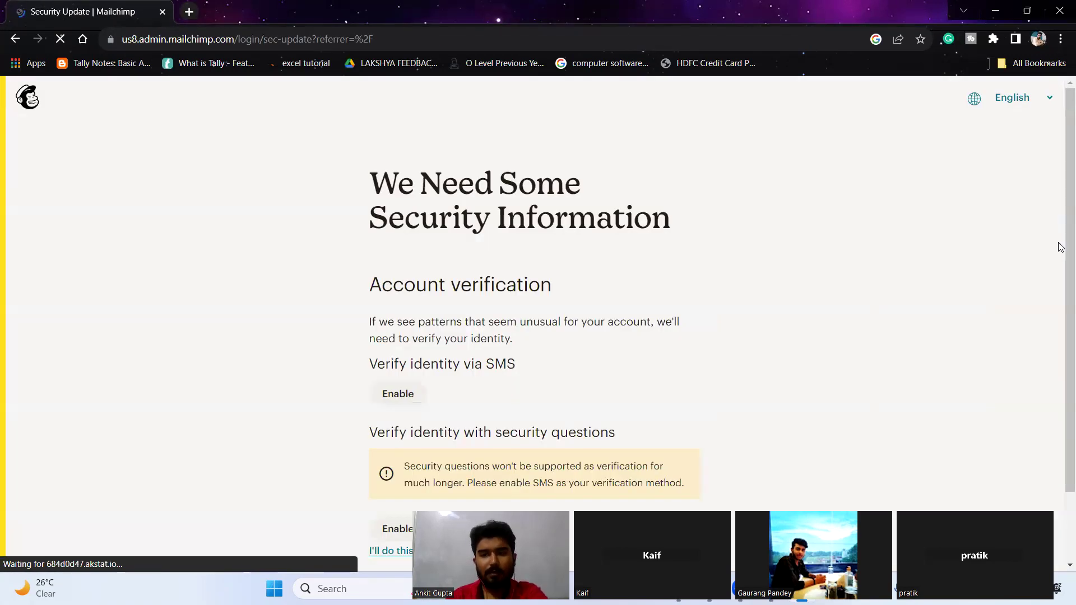
pyautogui.scroll(-2, 497, 457)
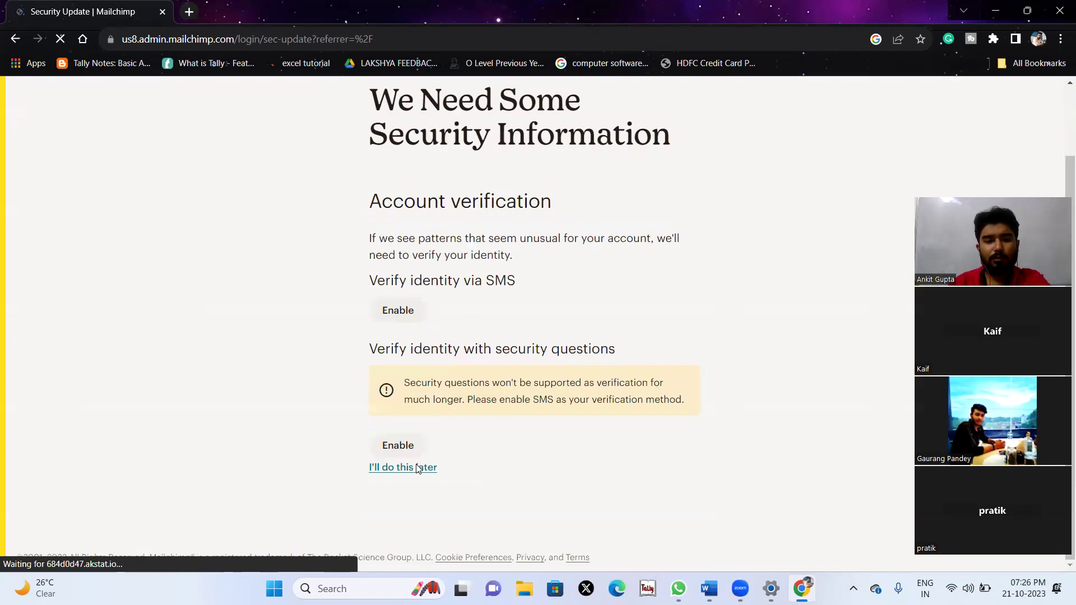
pyautogui.click(387, 466)
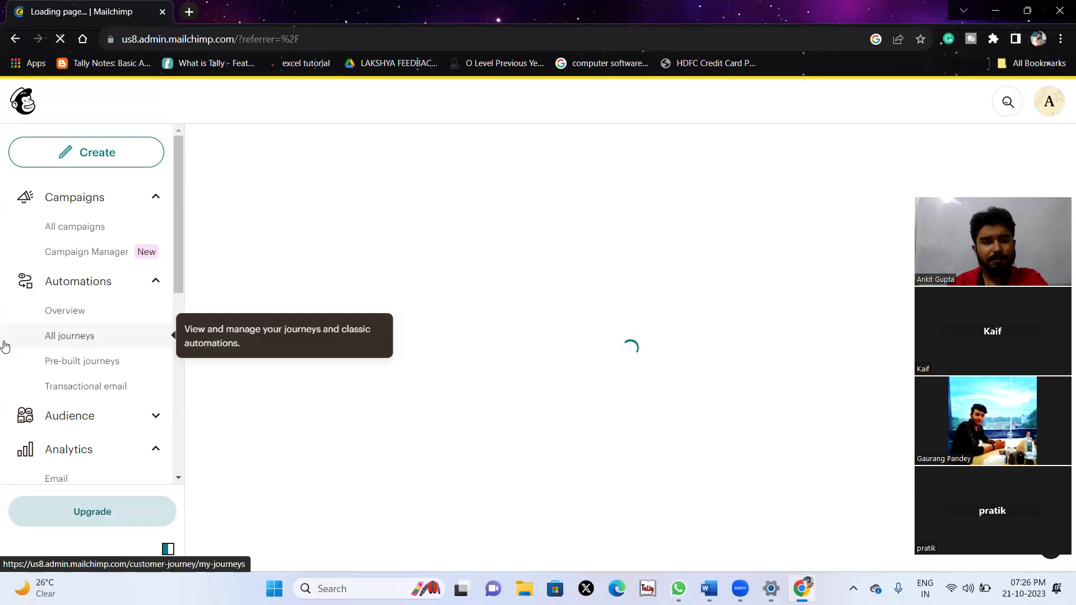
# Open Audience and review the 8 subscribed contacts and the Lucknow and Kanpur Client tags.
pyautogui.scroll(-6, 81, 387)
pyautogui.scroll(6, 81, 387)
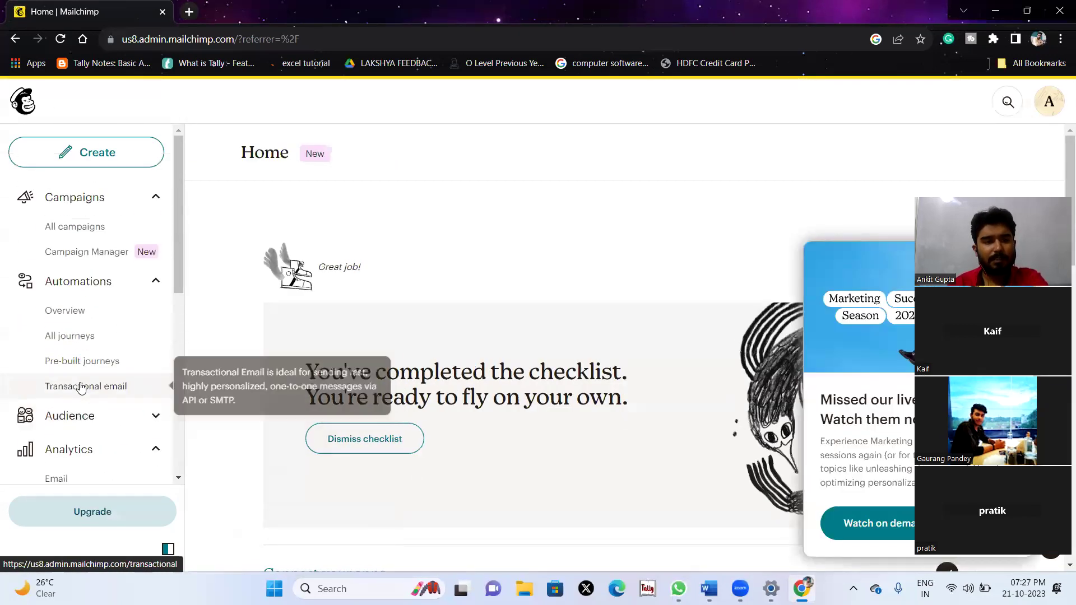
pyautogui.scroll(-1, 82, 387)
pyautogui.scroll(-4, 80, 387)
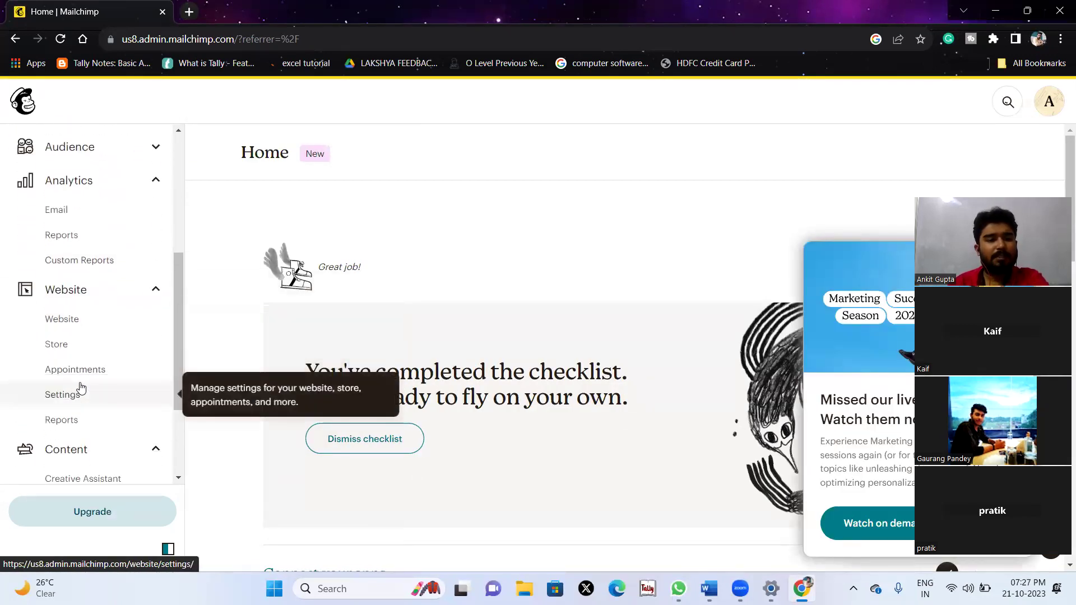
pyautogui.scroll(1, 112, 251)
pyautogui.scroll(3, 113, 251)
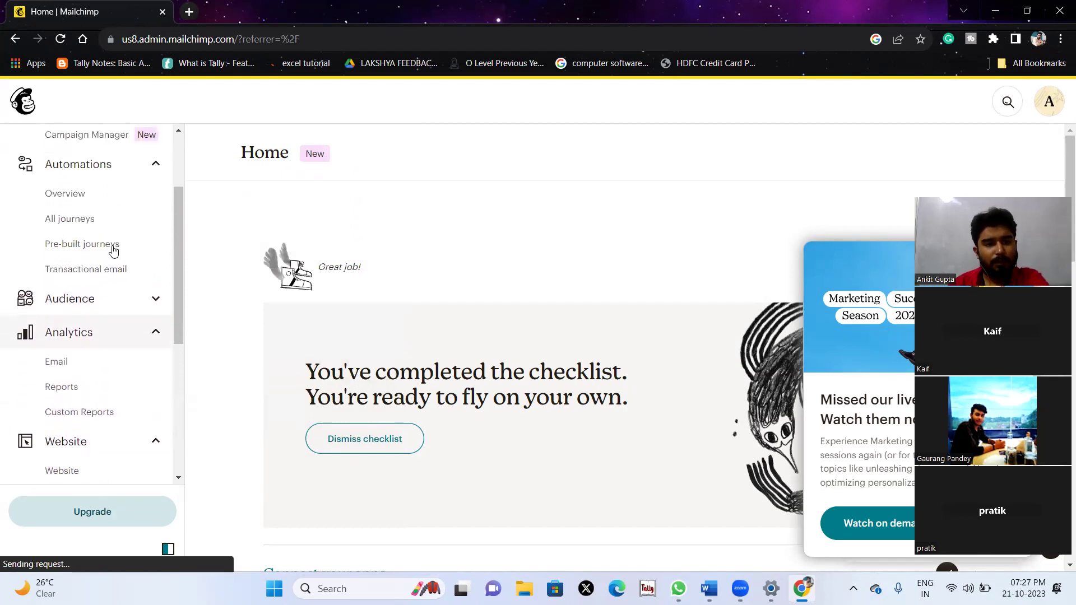
pyautogui.scroll(-4, 114, 250)
pyautogui.scroll(-3, 113, 251)
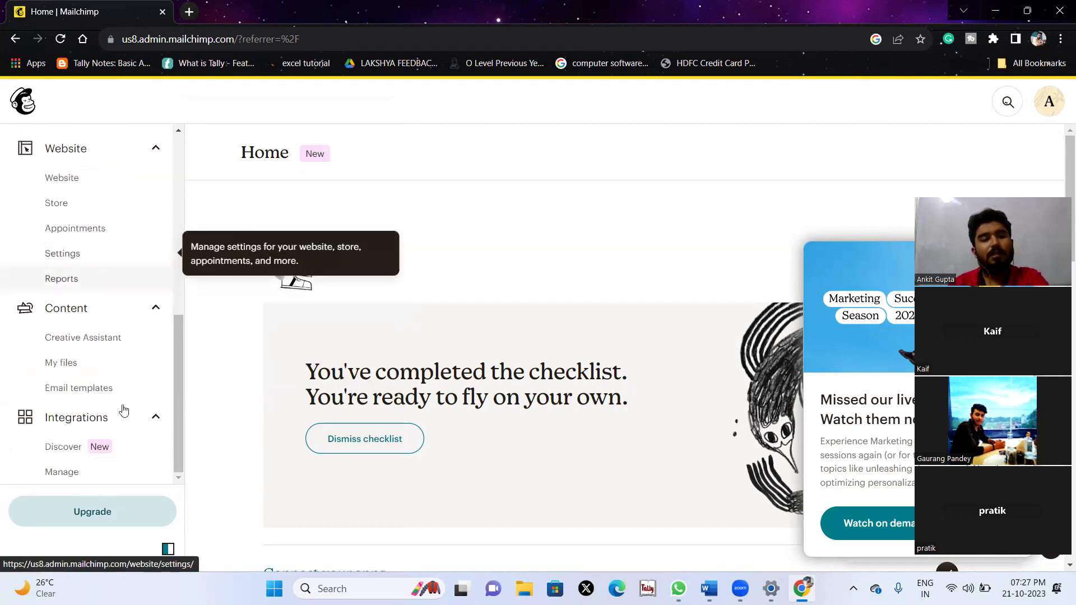
pyautogui.scroll(2, 126, 417)
pyautogui.scroll(3, 126, 416)
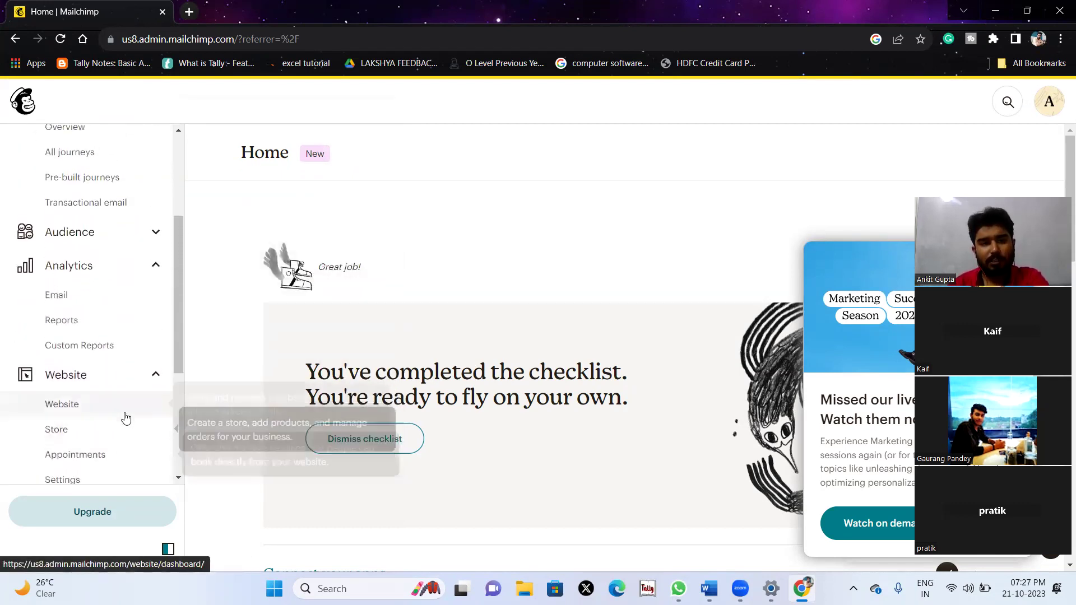
pyautogui.click(85, 263)
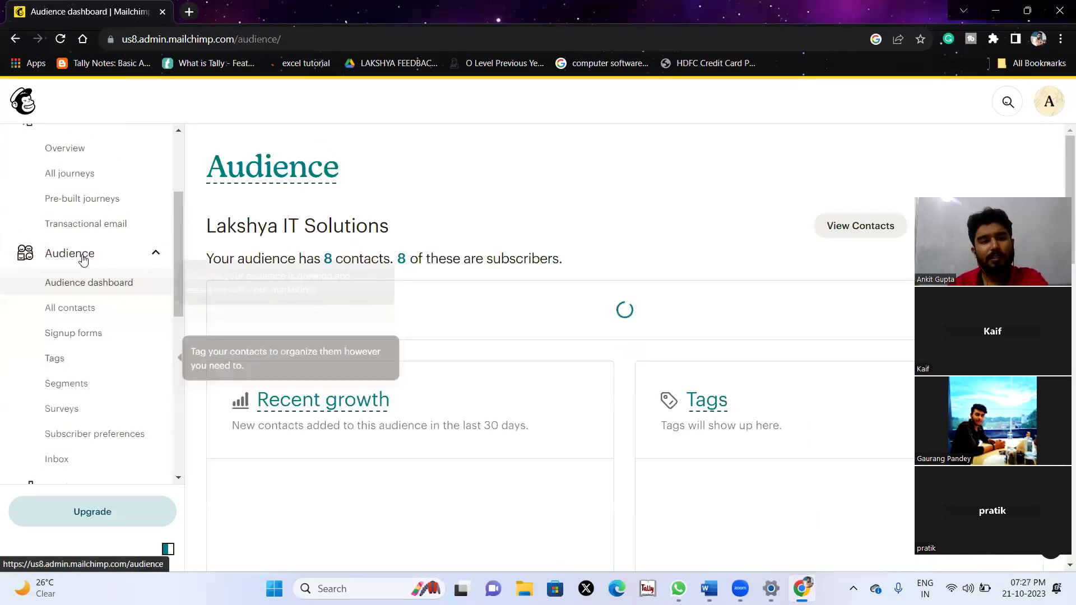
pyautogui.scroll(-10, 441, 376)
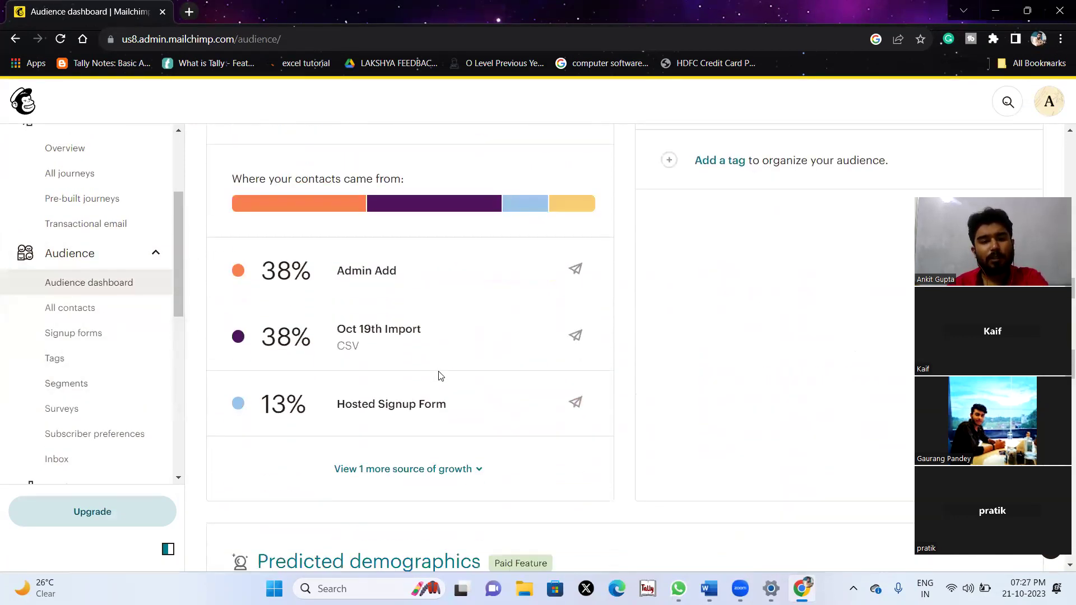
pyautogui.scroll(4, 451, 299)
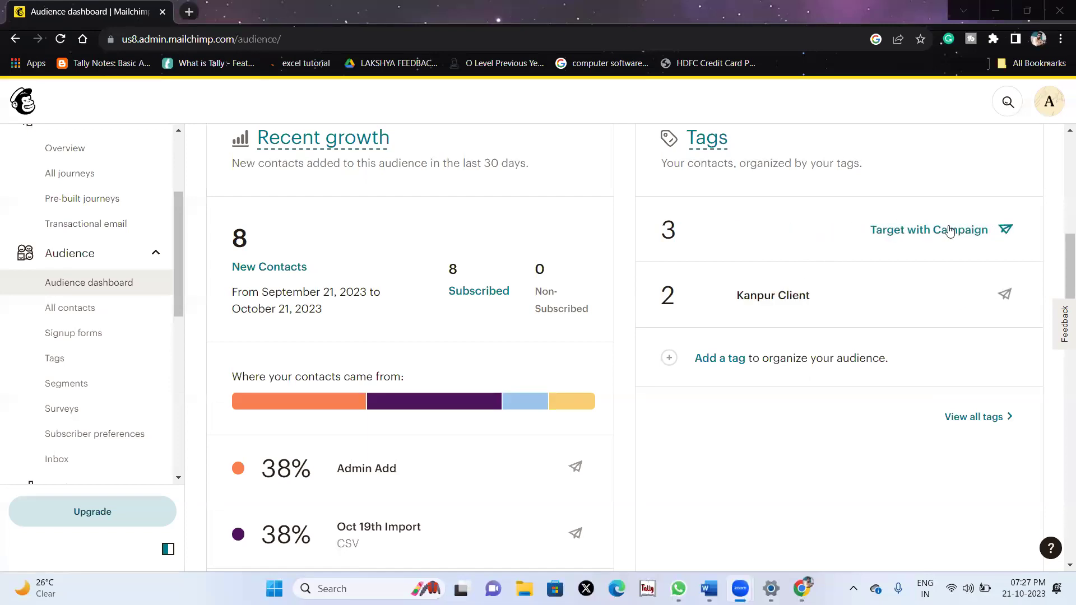
pyautogui.click(735, 303)
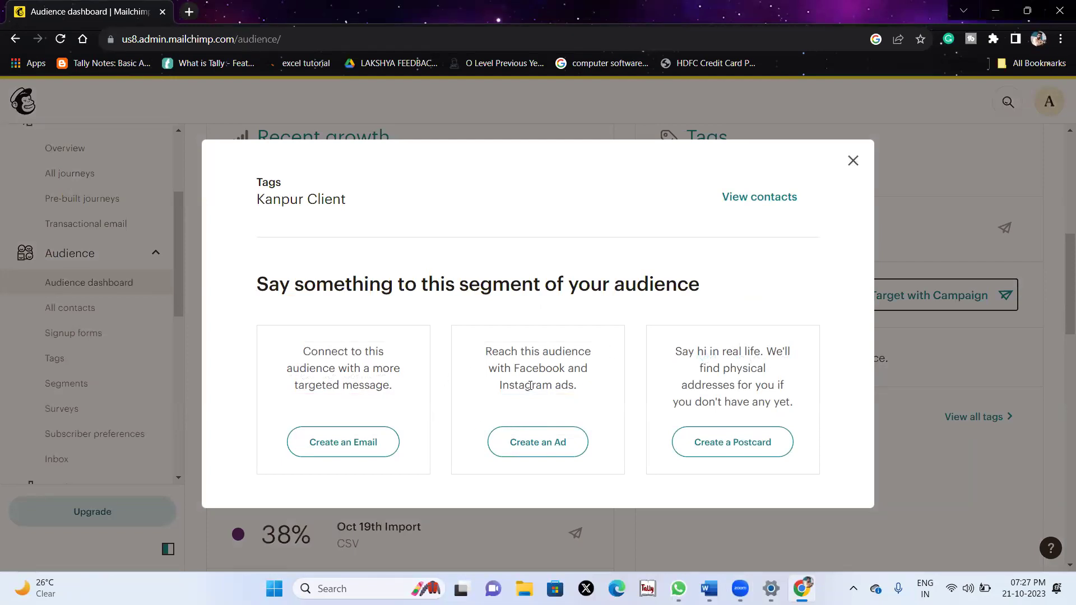
pyautogui.moveTo(282, 359); pyautogui.dragTo(410, 391)
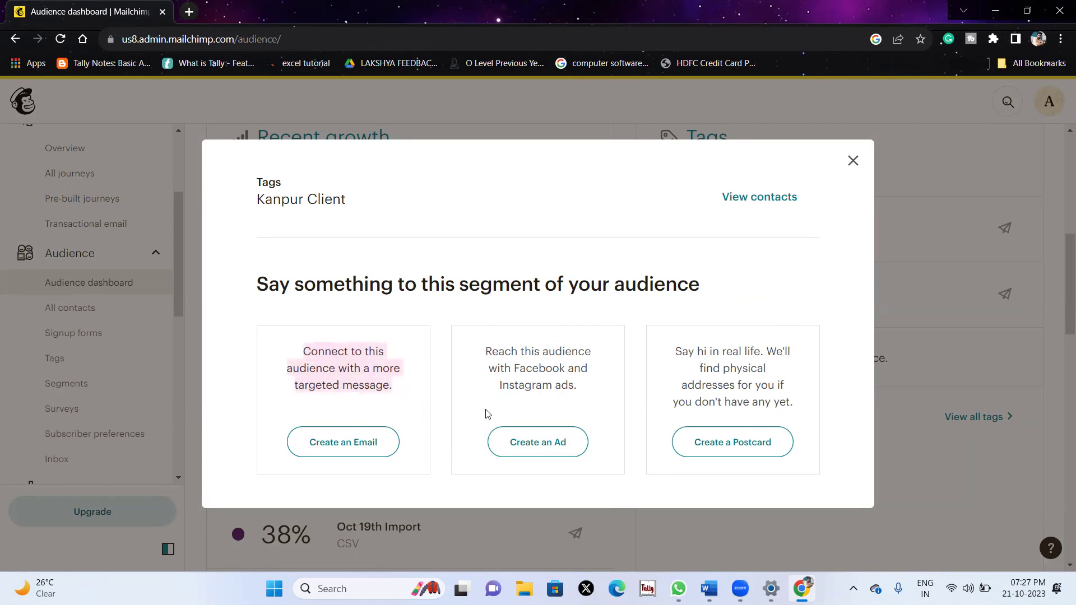
pyautogui.click(851, 168)
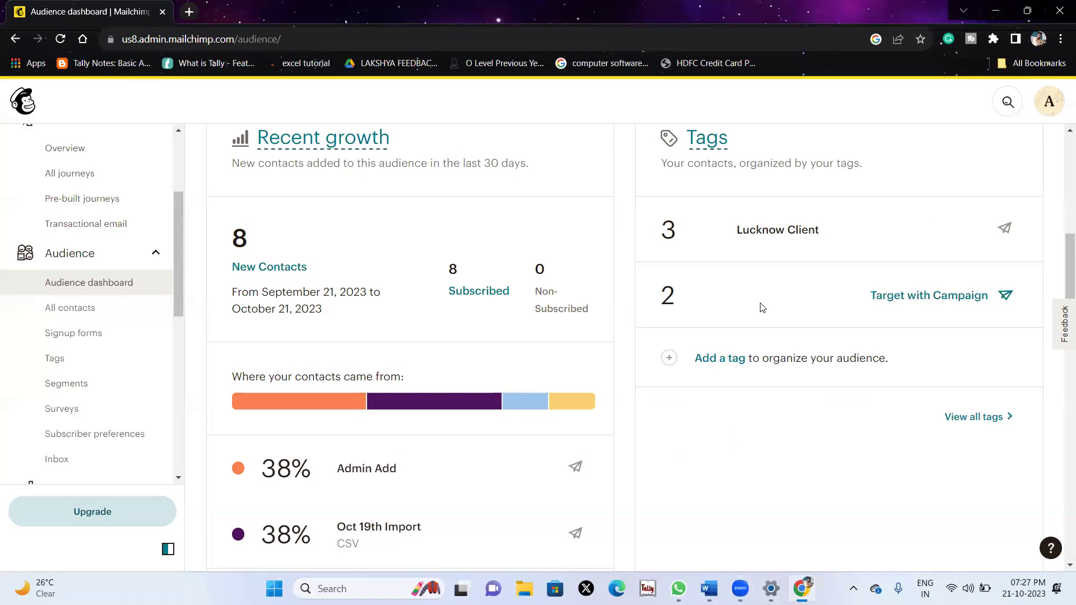
pyautogui.click(758, 300)
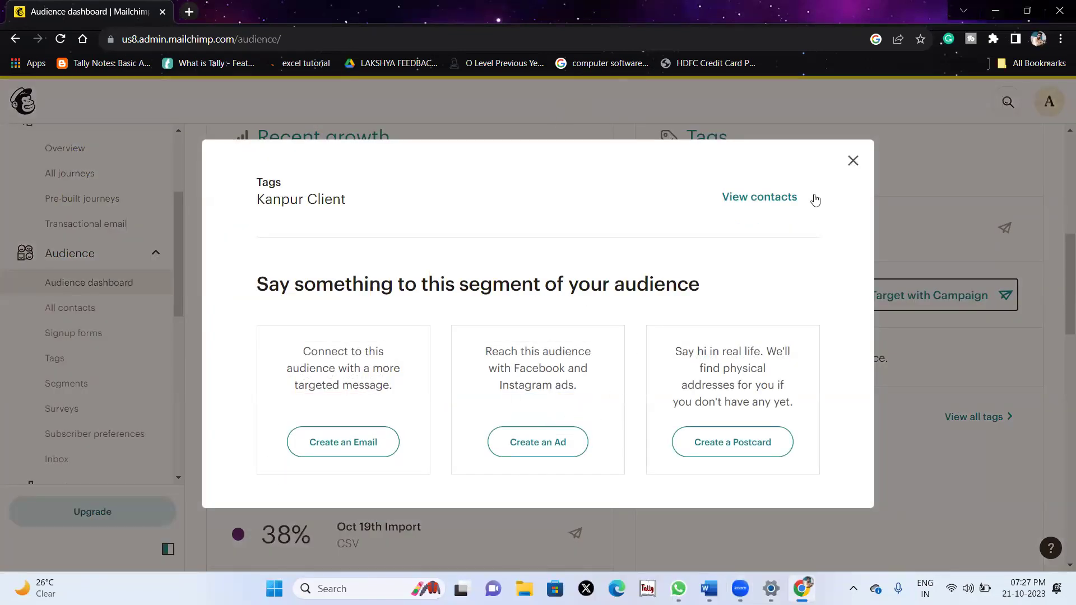
pyautogui.click(853, 163)
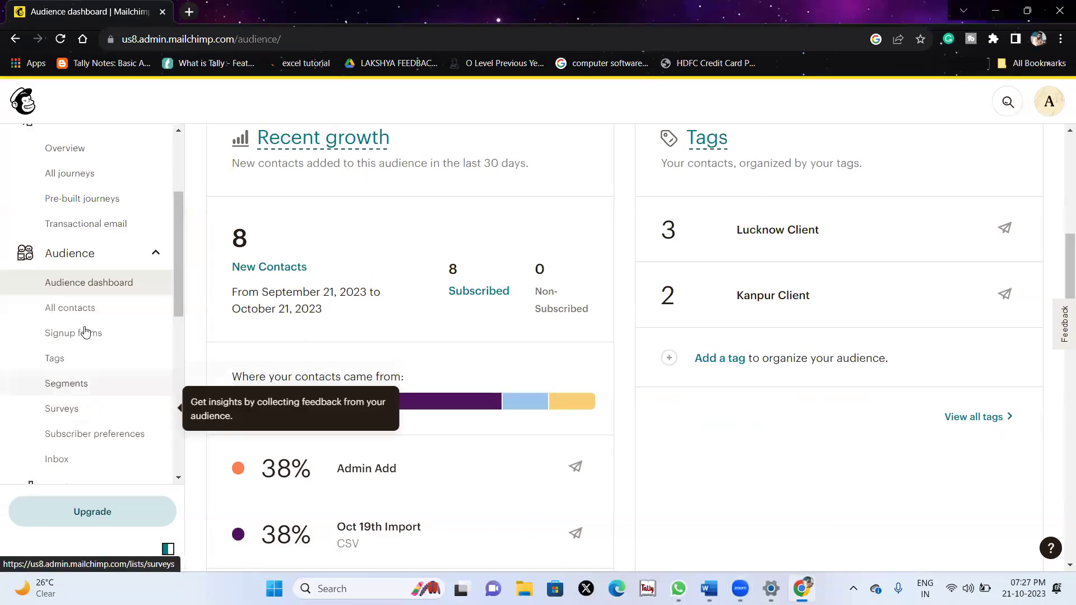
pyautogui.click(41, 338)
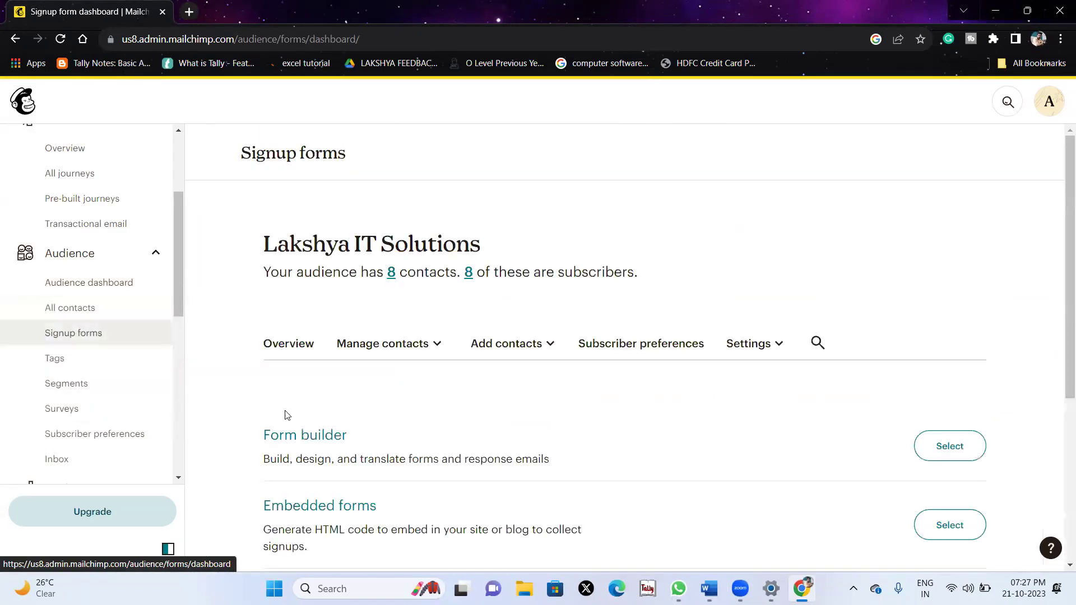
pyautogui.scroll(-2, 286, 411)
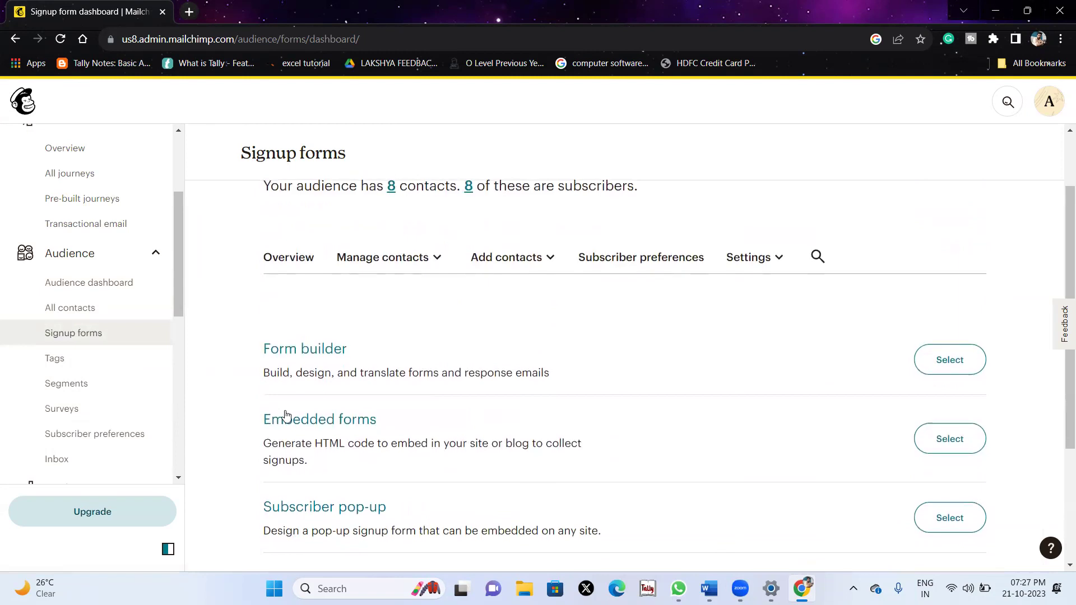
pyautogui.moveTo(244, 344); pyautogui.dragTo(336, 343)
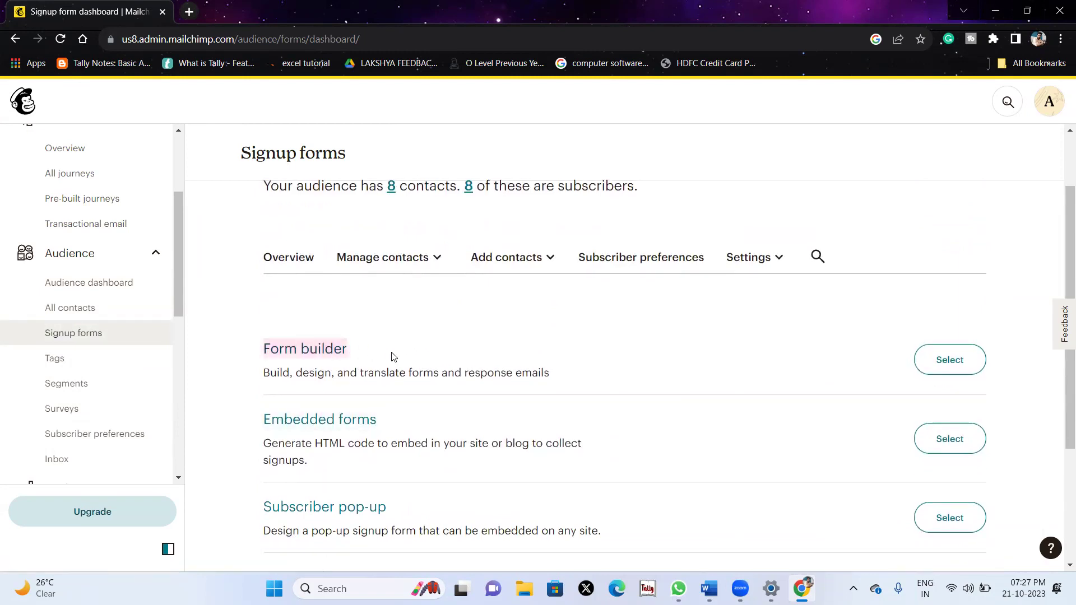
pyautogui.click(941, 355)
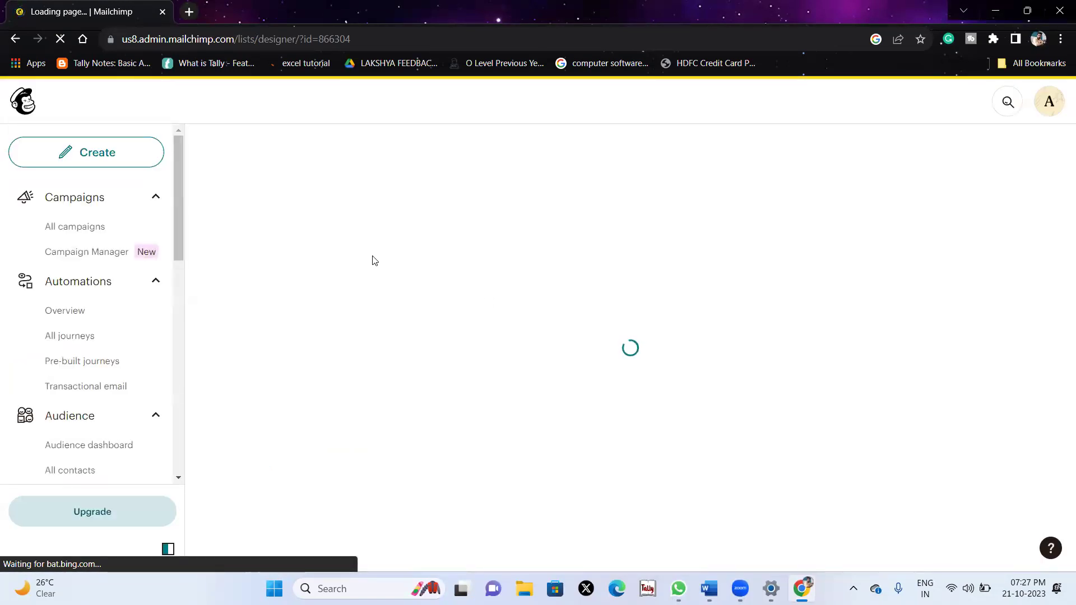
pyautogui.scroll(-6, 373, 261)
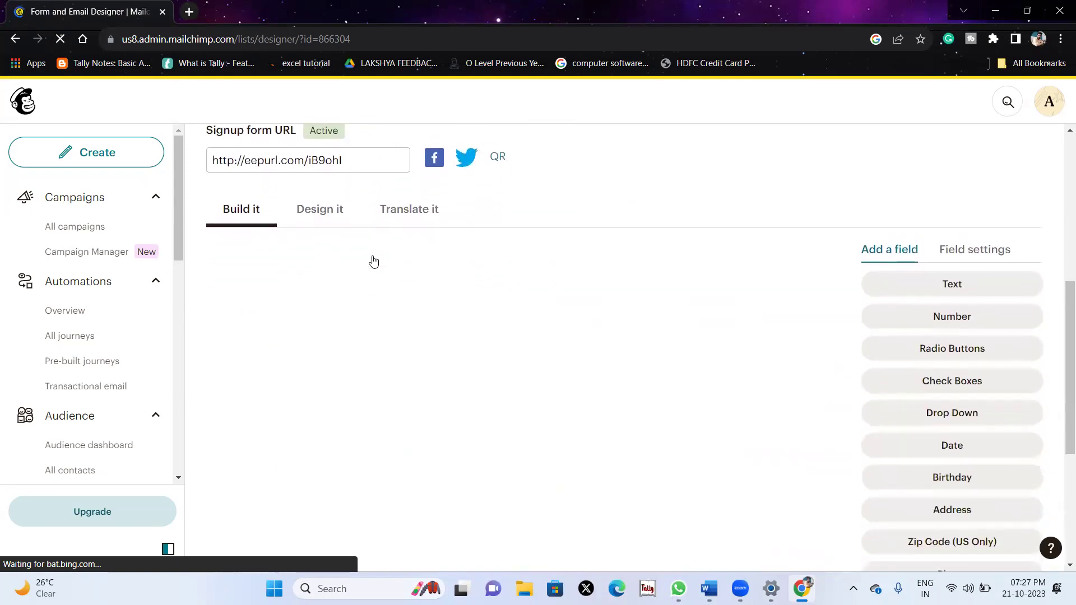
pyautogui.scroll(-7, 373, 261)
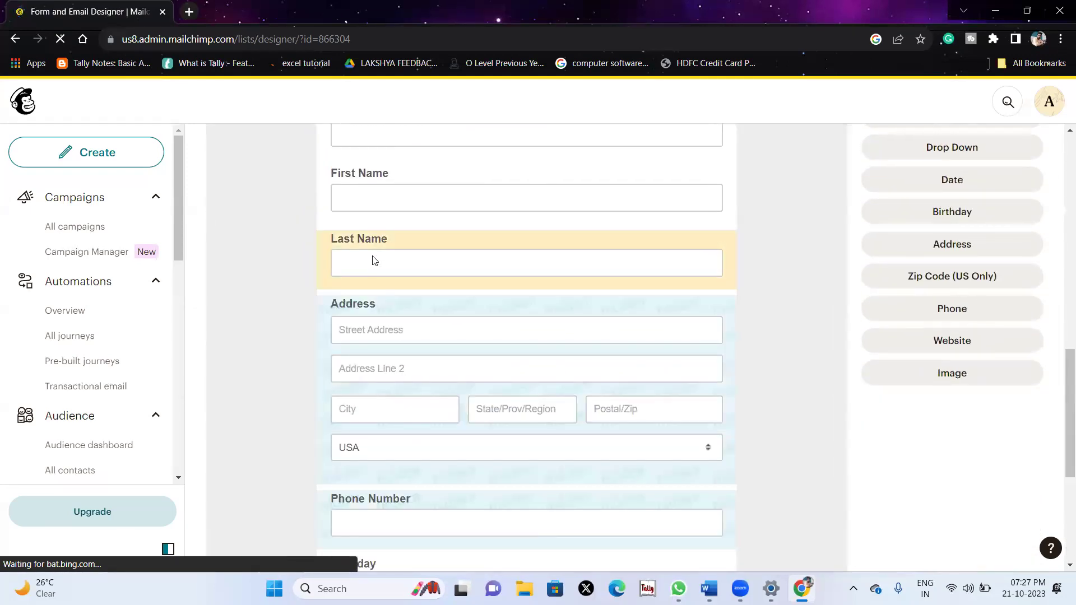
pyautogui.scroll(10, 373, 257)
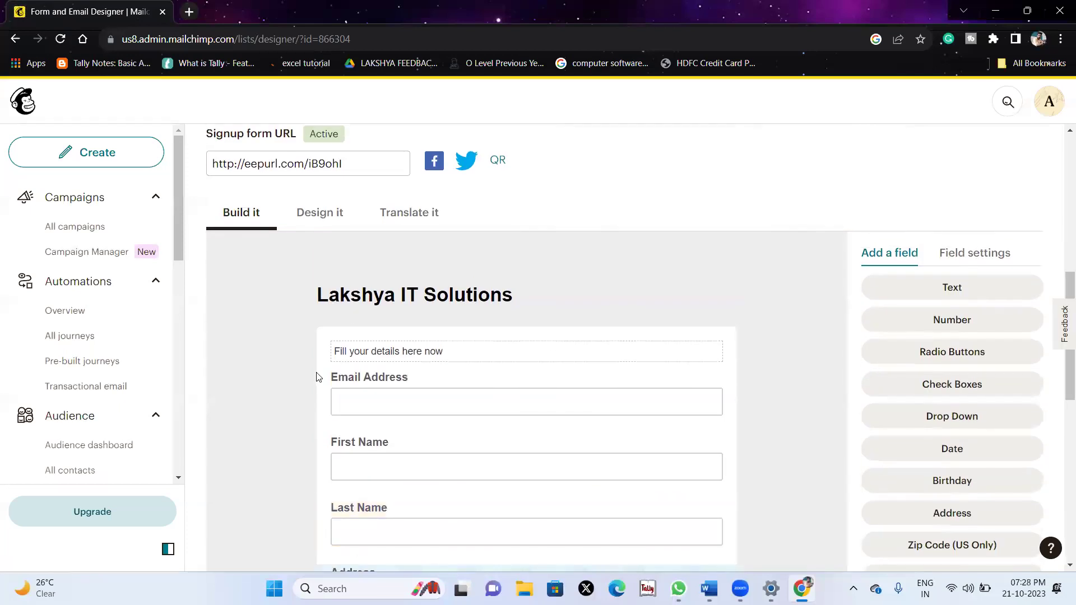
pyautogui.click(261, 327)
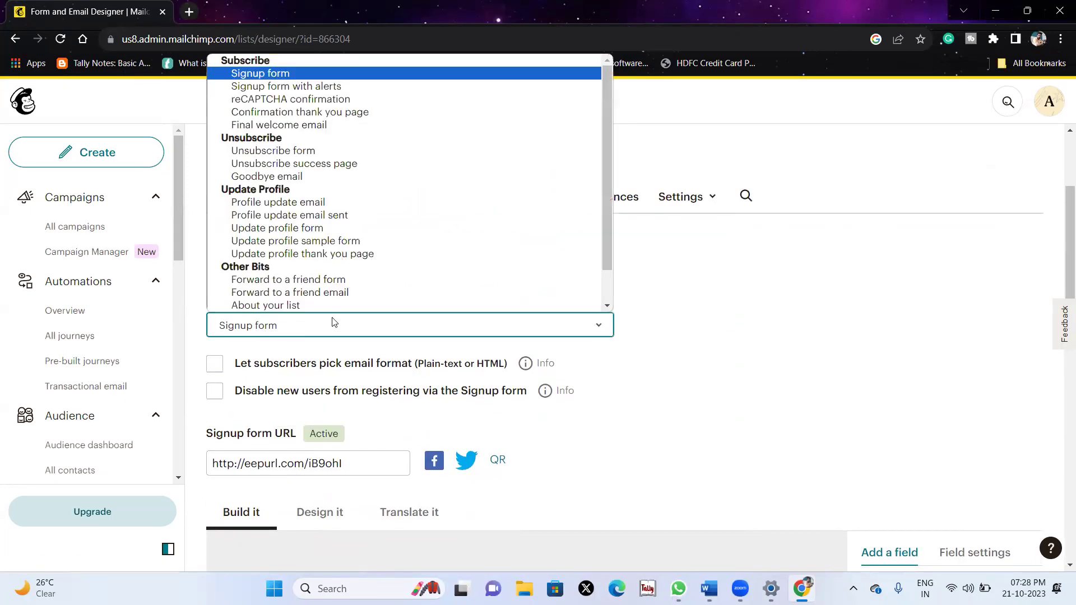
pyautogui.click(757, 319)
pyautogui.click(268, 322)
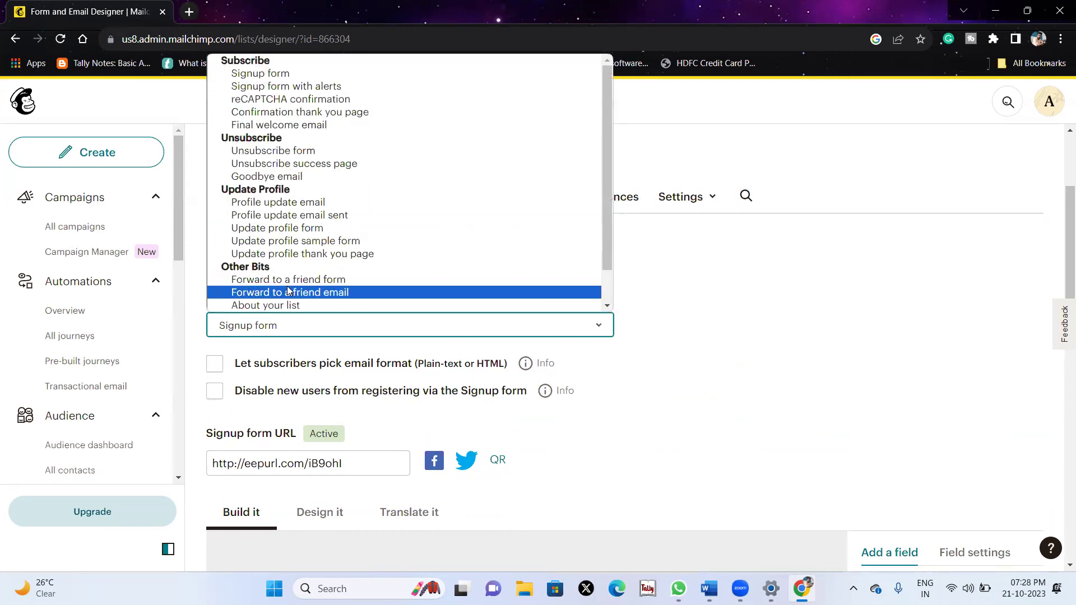
pyautogui.scroll(-1, 377, 201)
pyautogui.scroll(1, 377, 201)
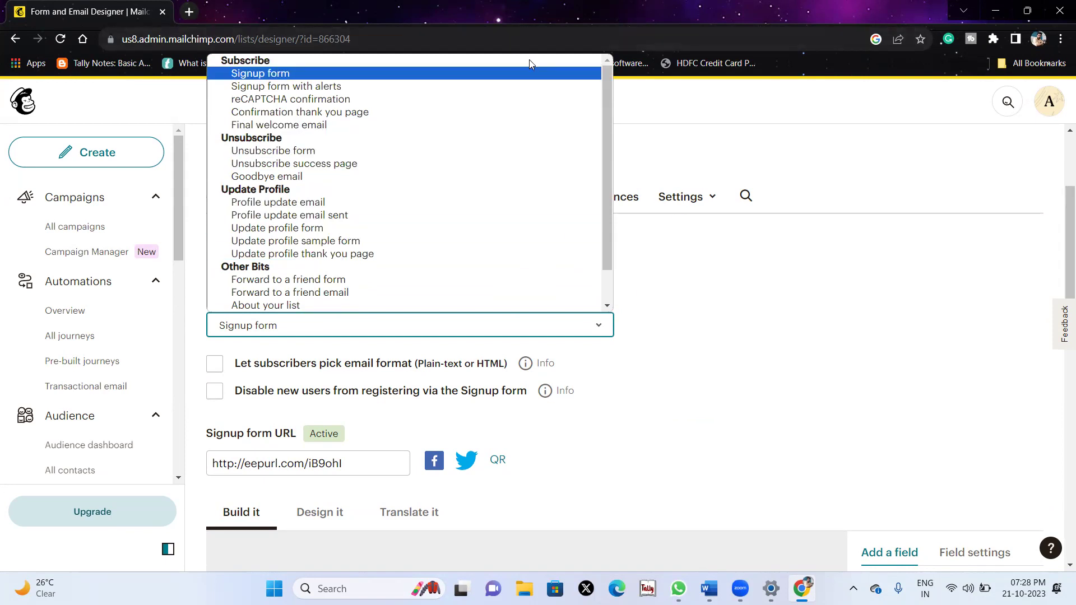
pyautogui.click(831, 401)
pyautogui.scroll(-2, 833, 403)
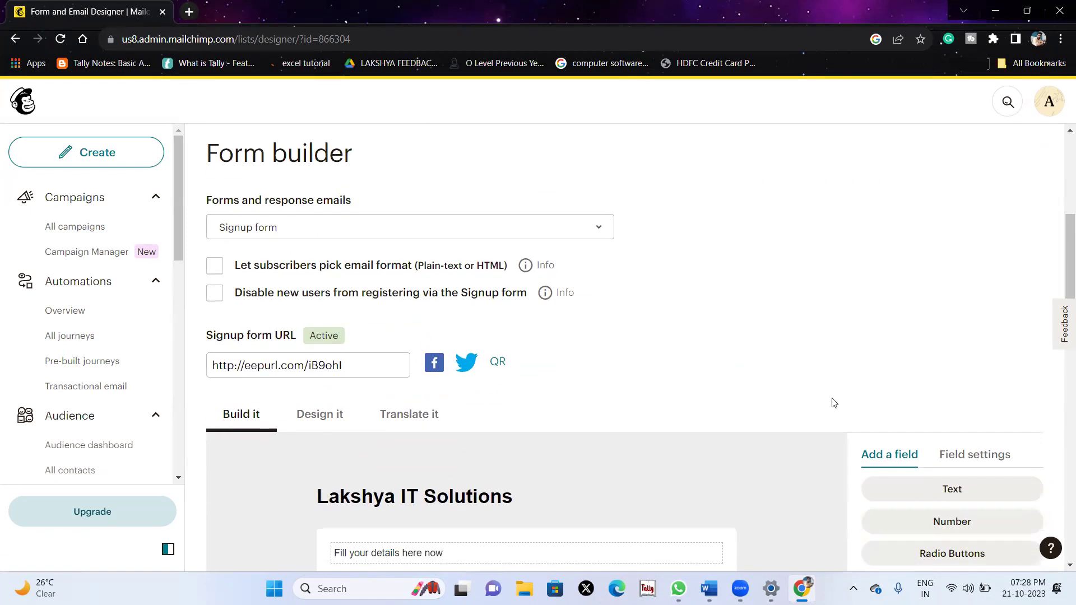
pyautogui.scroll(-3, 833, 402)
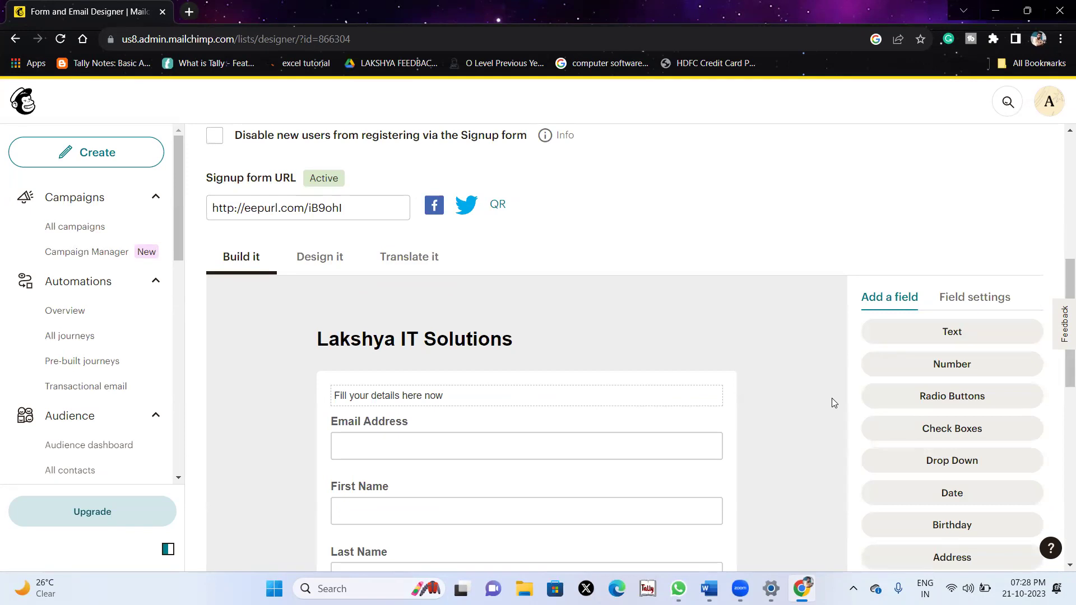
pyautogui.scroll(1, 832, 401)
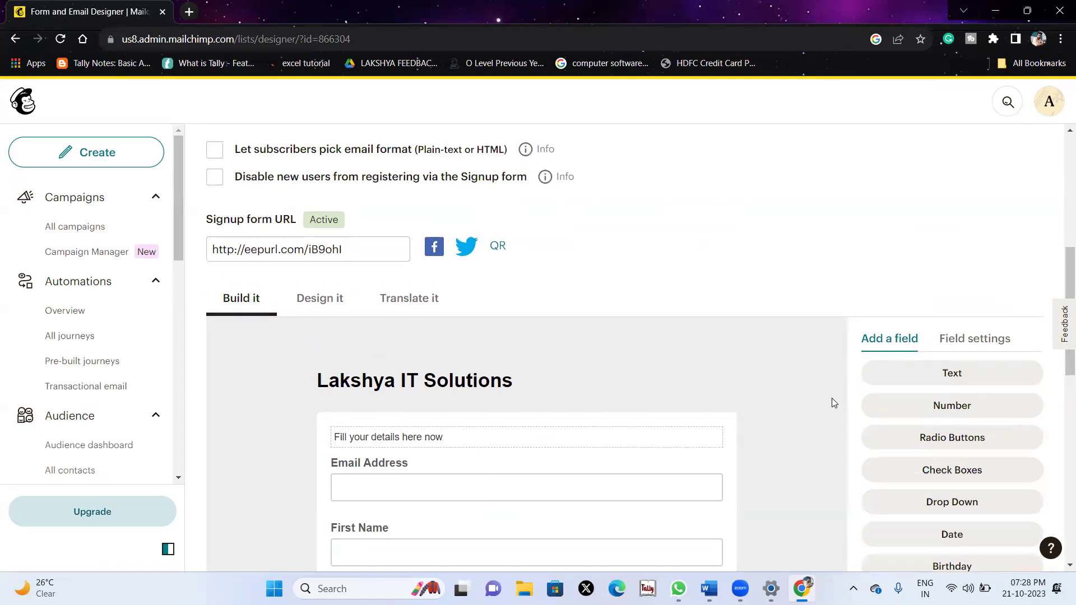
pyautogui.click(360, 250)
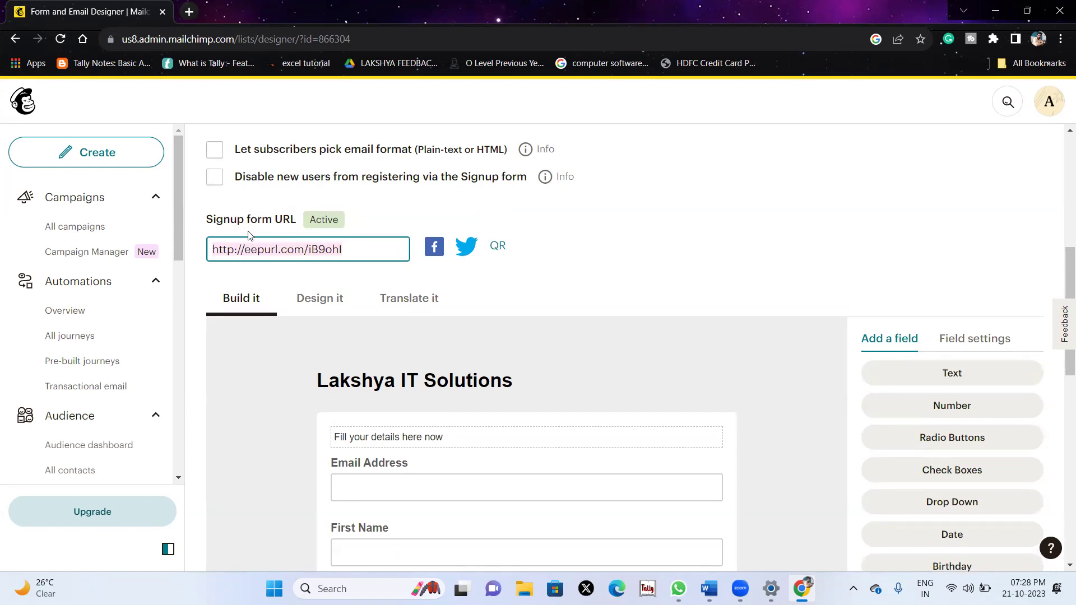
pyautogui.scroll(-7, 368, 291)
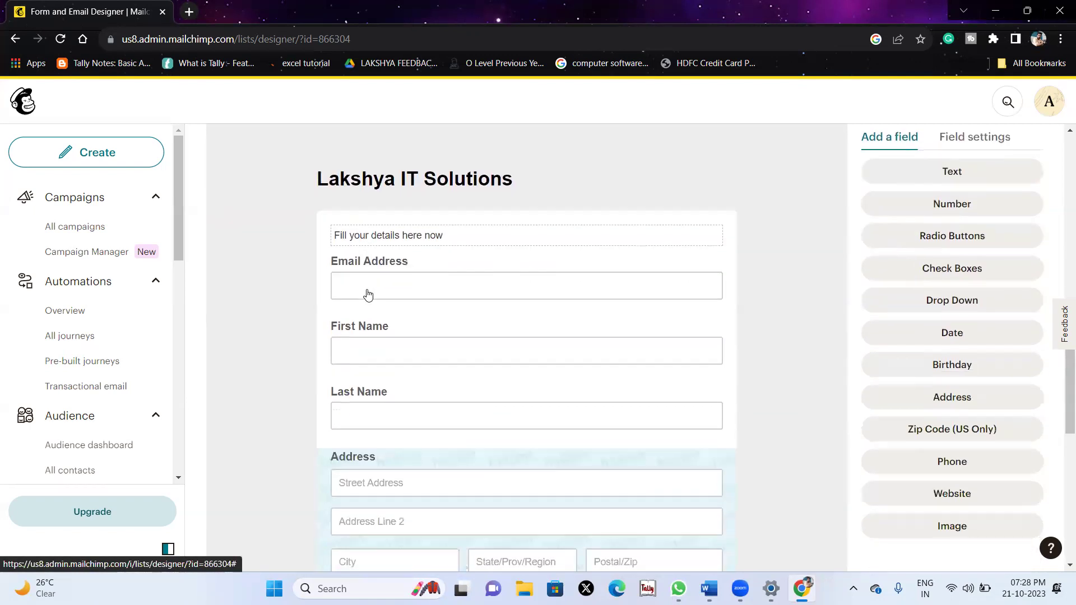
pyautogui.scroll(-4, 367, 290)
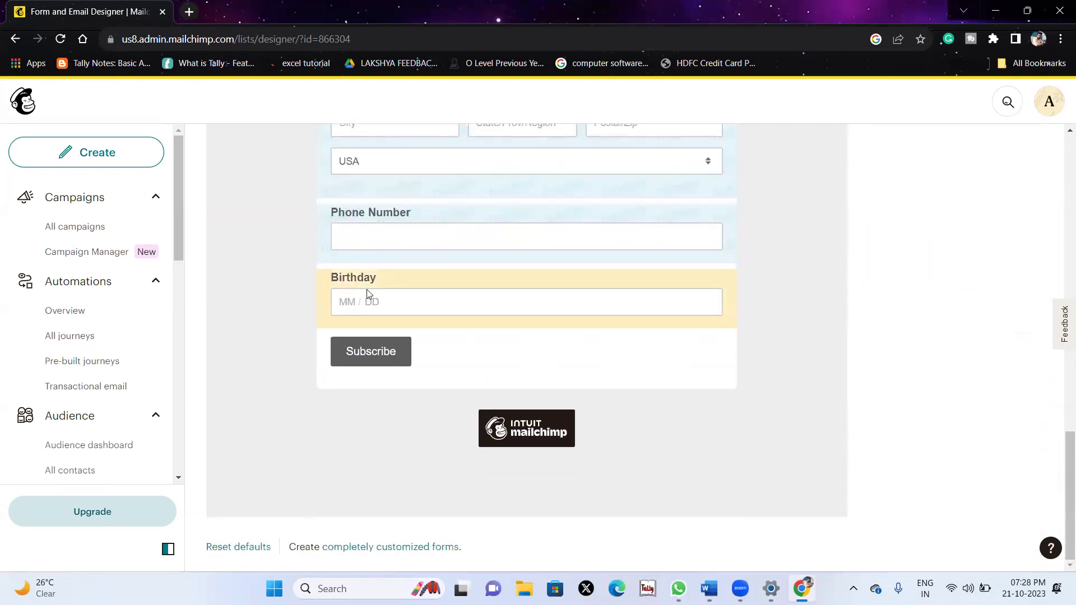
pyautogui.scroll(3, 367, 291)
pyautogui.scroll(8, 752, 240)
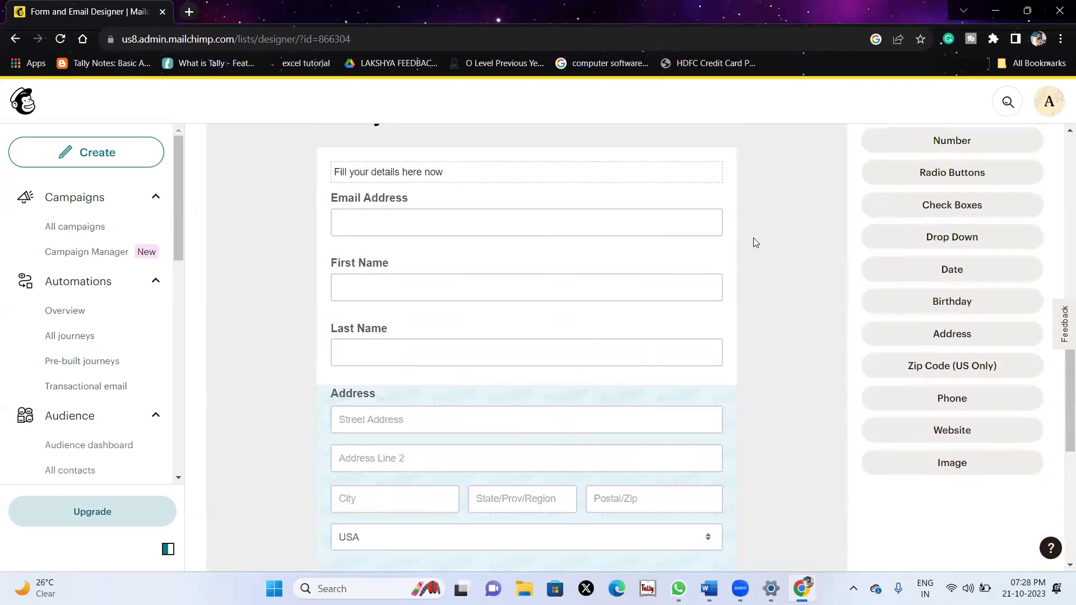
pyautogui.scroll(-3, 945, 352)
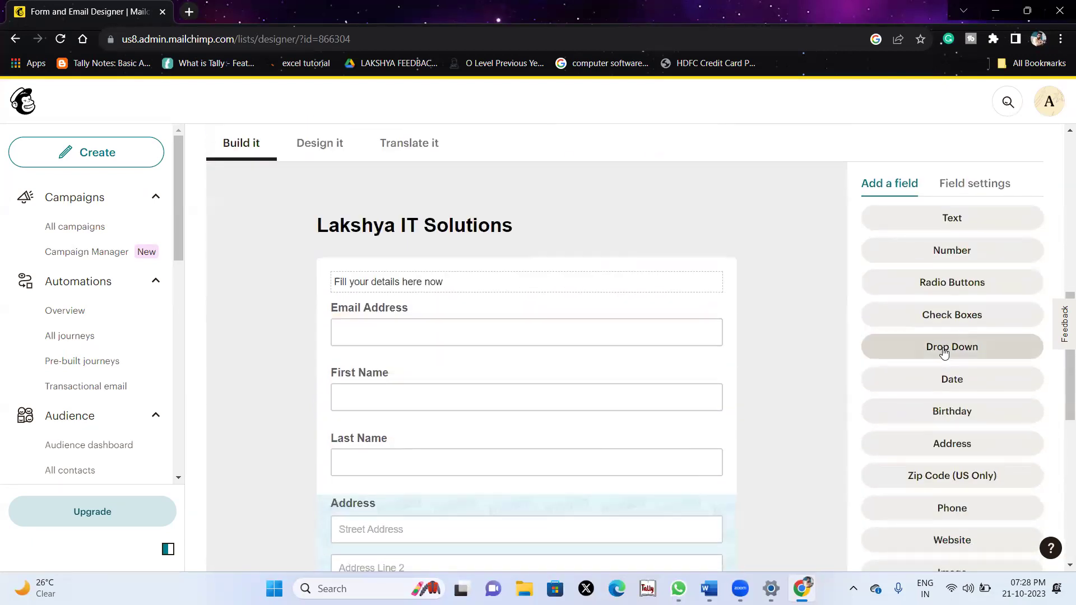
pyautogui.scroll(-3, 932, 305)
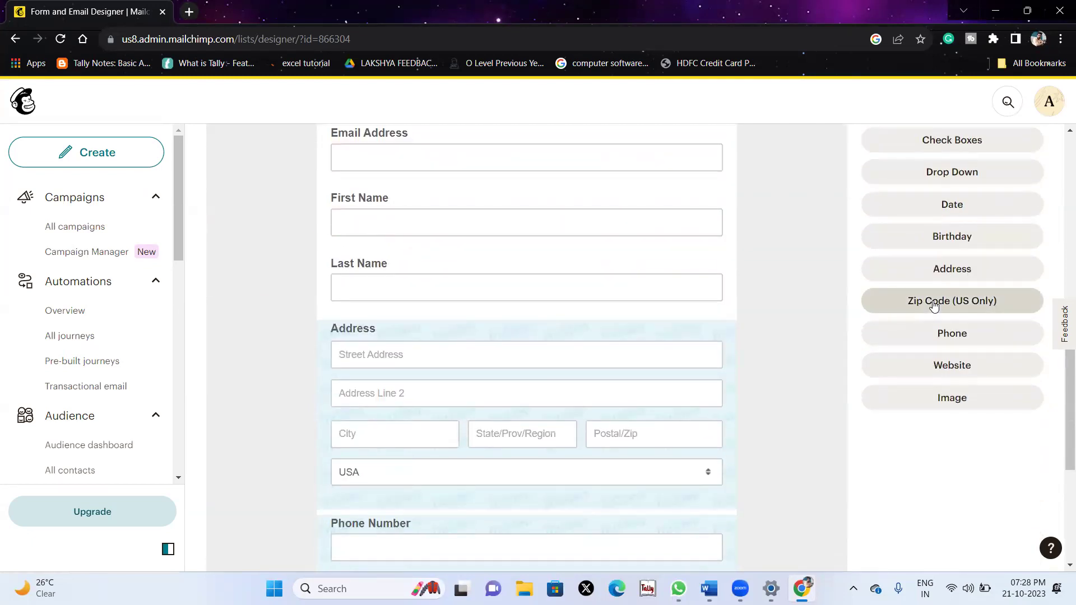
pyautogui.scroll(3, 933, 305)
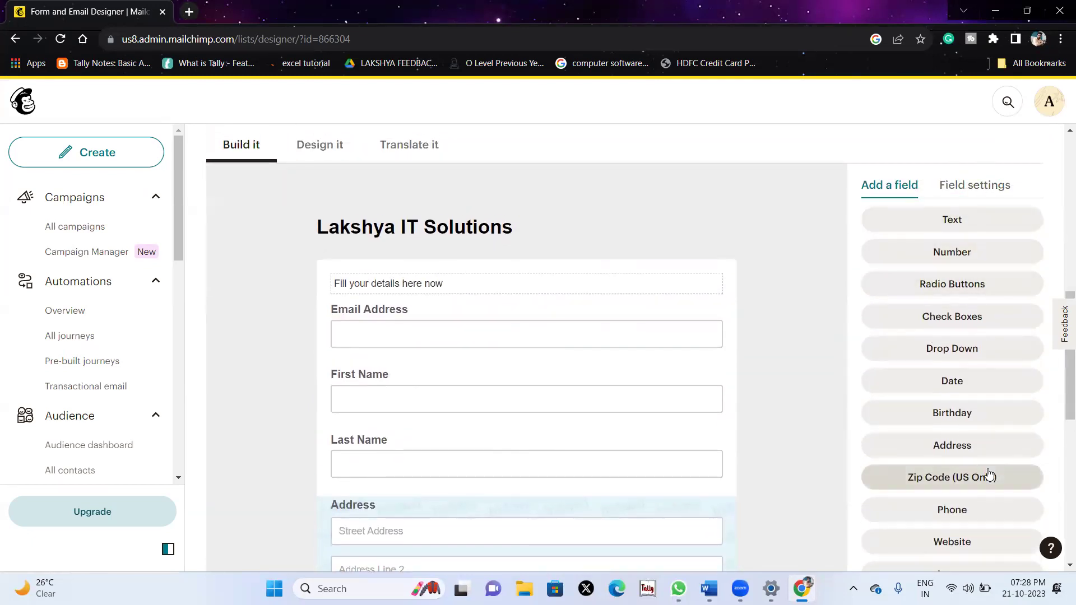
pyautogui.scroll(-5, 989, 475)
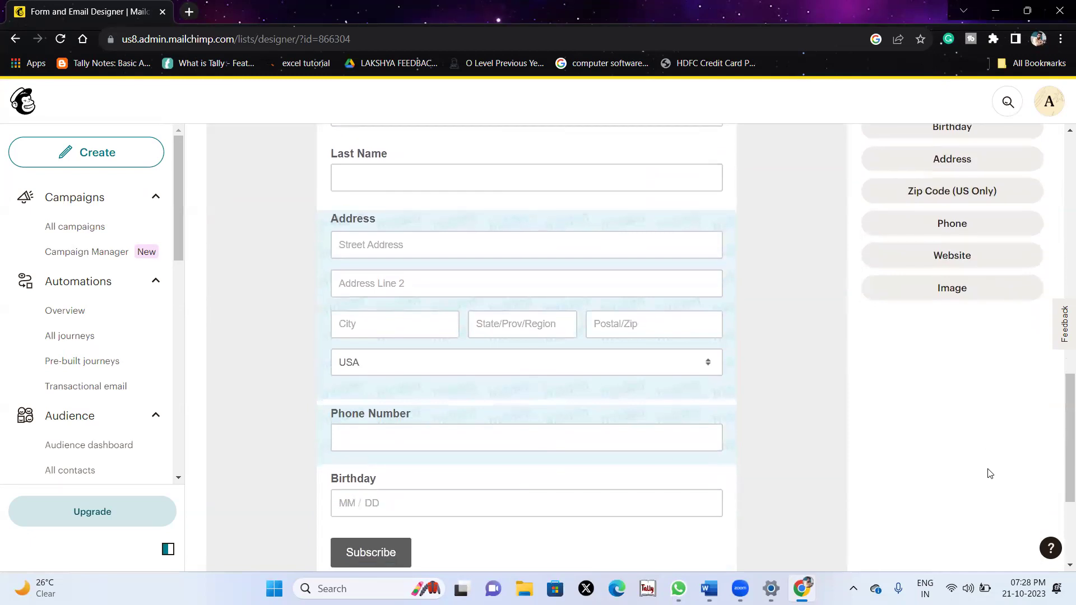
pyautogui.click(661, 303)
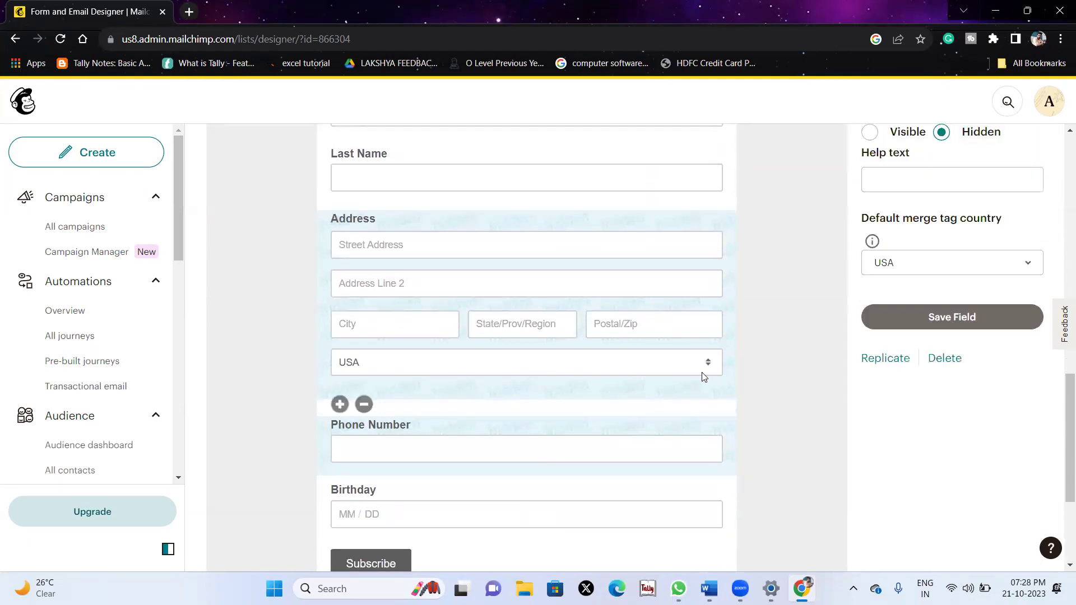
pyautogui.scroll(2, 898, 293)
pyautogui.scroll(-4, 637, 365)
pyautogui.scroll(4, 637, 362)
pyautogui.scroll(3, 868, 249)
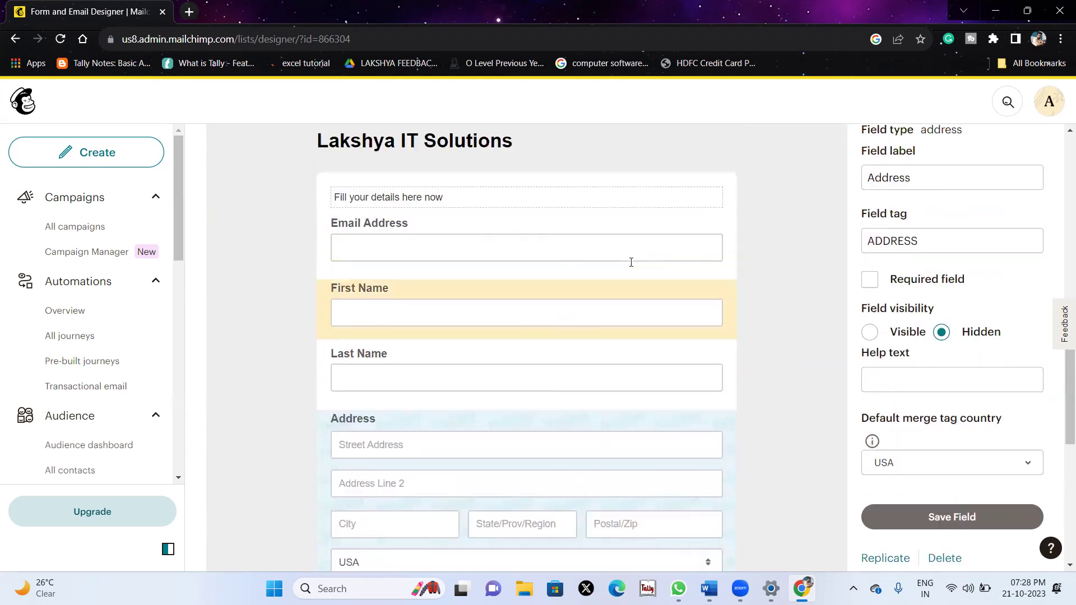
pyautogui.click(887, 232)
pyautogui.scroll(-5, 975, 375)
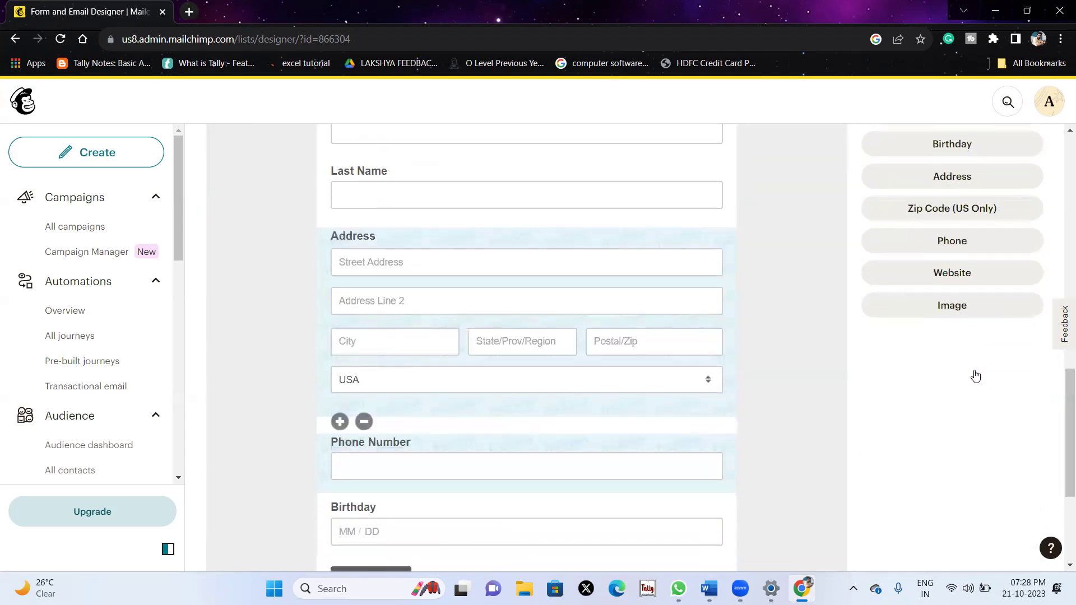
pyautogui.scroll(4, 975, 374)
pyautogui.scroll(-3, 976, 374)
pyautogui.scroll(5, 975, 374)
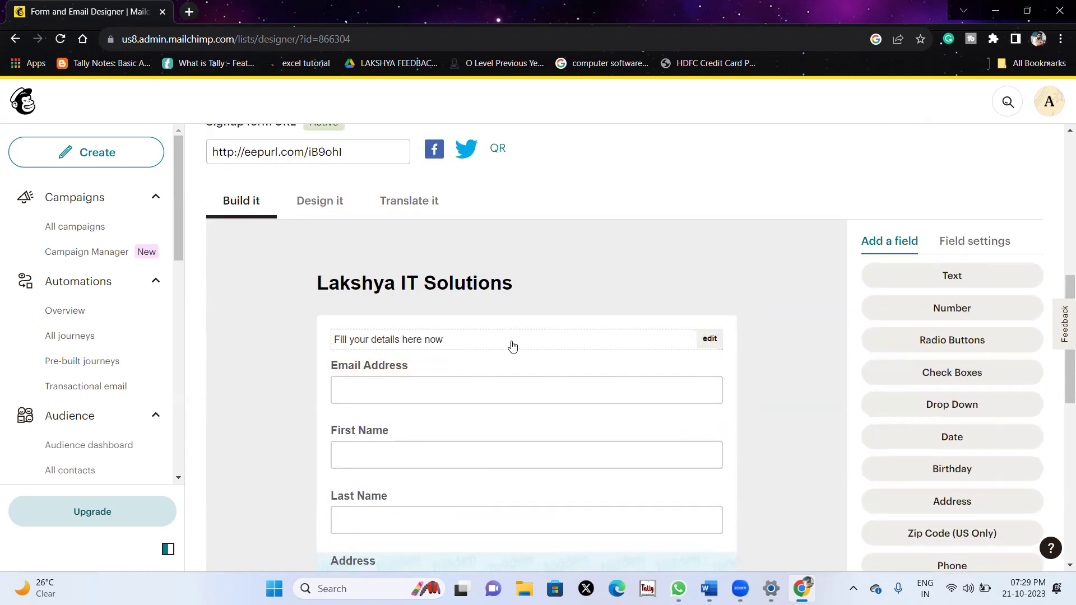
pyautogui.click(715, 341)
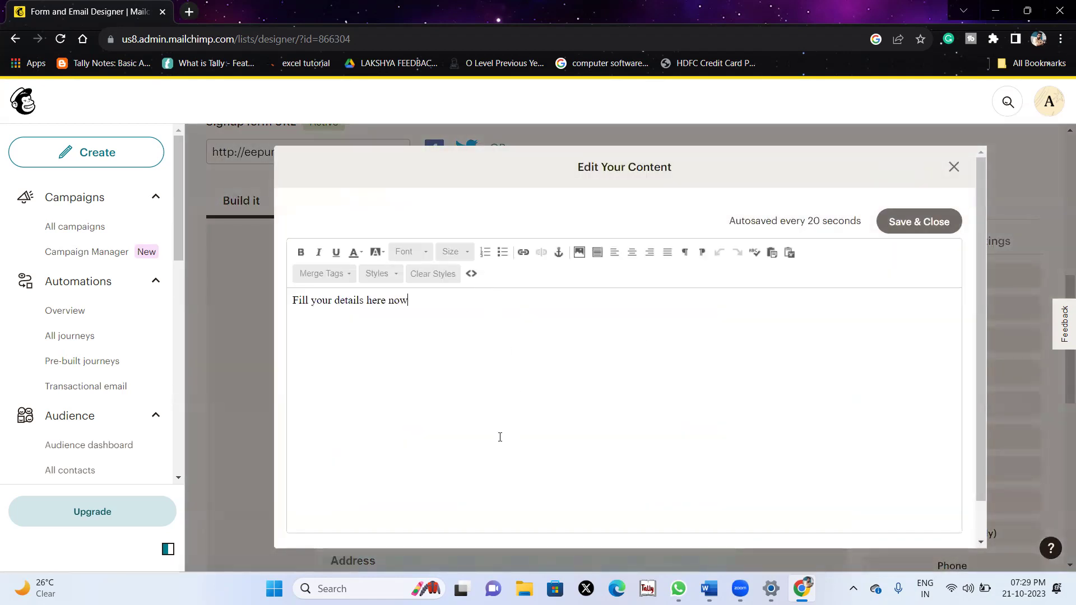
pyautogui.moveTo(441, 327); pyautogui.dragTo(268, 299)
pyautogui.scroll(-1, 564, 416)
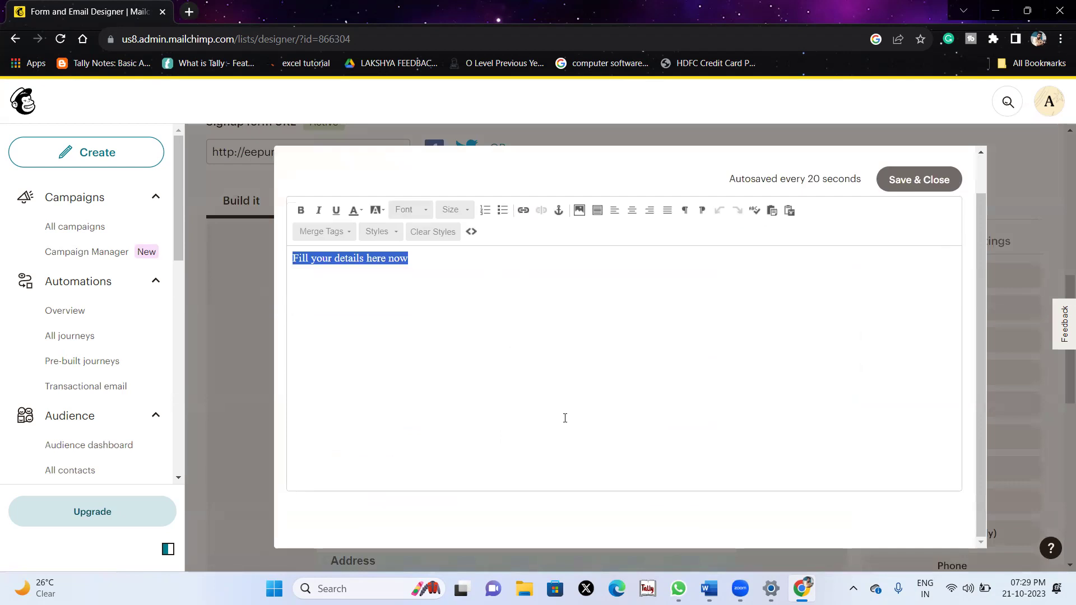
pyautogui.scroll(1, 687, 336)
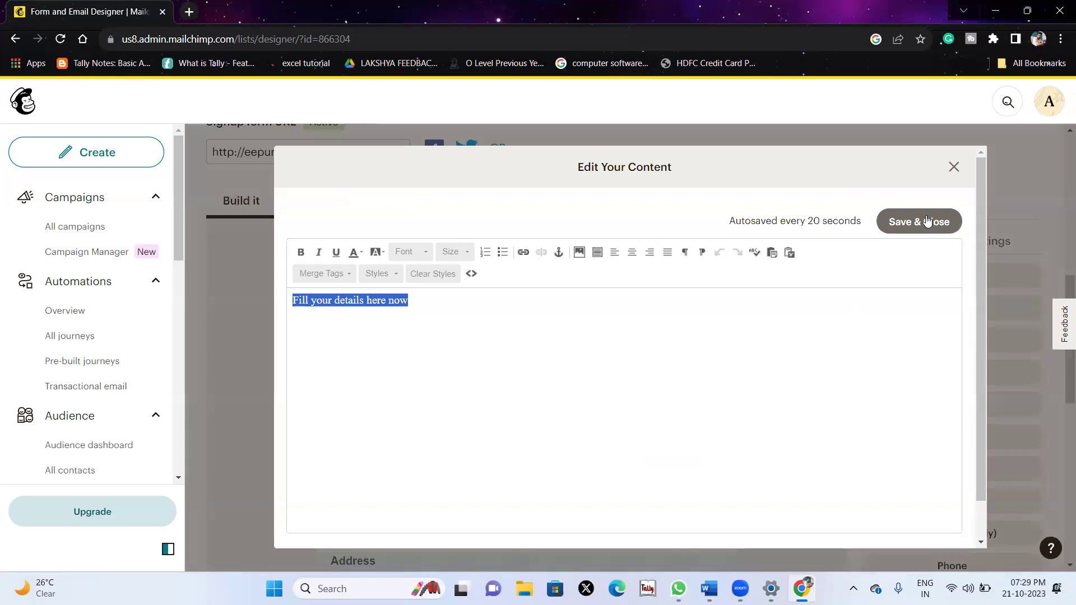
pyautogui.click(953, 167)
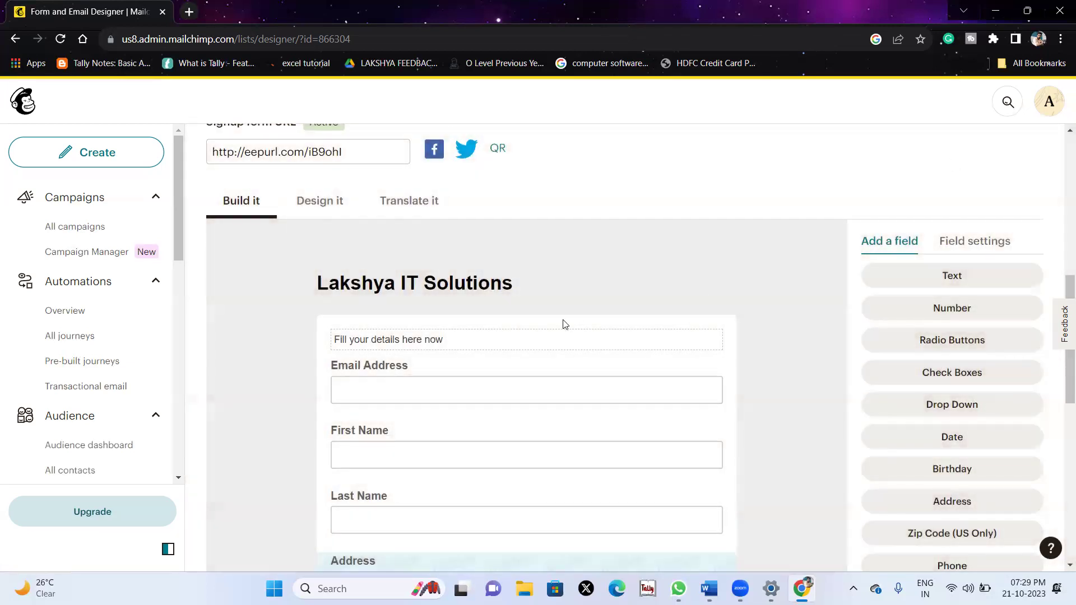
# Review the Signup form in the builder, down to its Phone Number and Birthday fields.
pyautogui.scroll(-2, 485, 430)
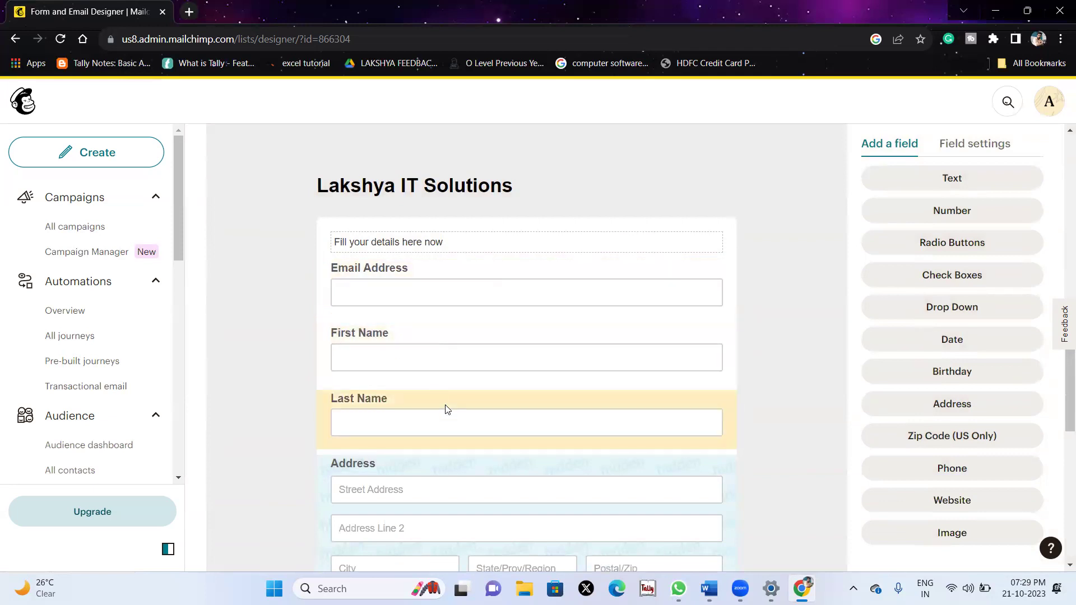
pyautogui.scroll(-3, 445, 406)
pyautogui.scroll(-2, 495, 430)
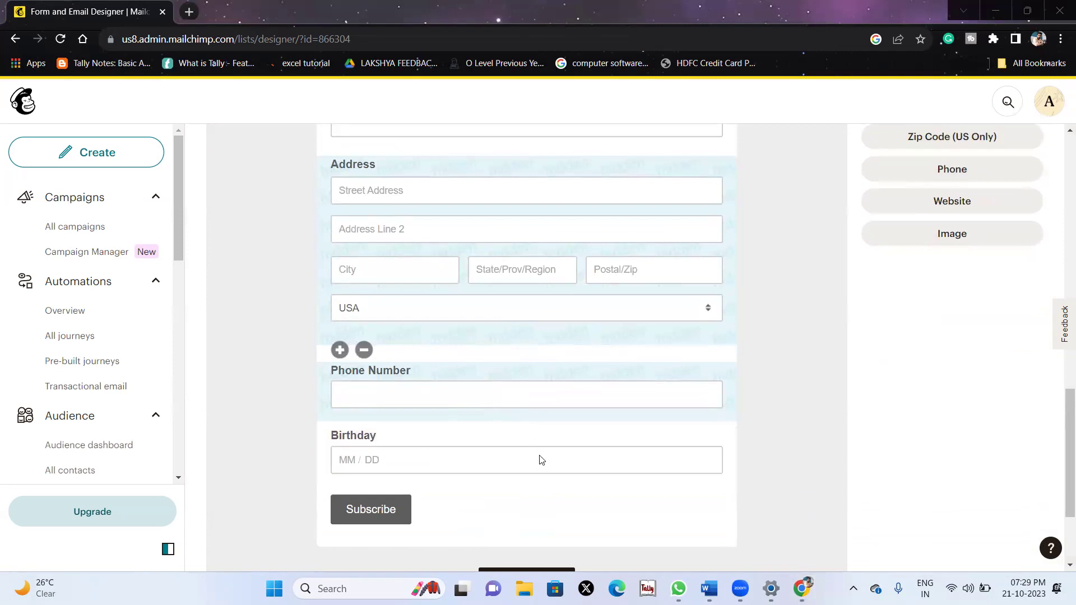
pyautogui.scroll(5, 680, 328)
pyautogui.scroll(-7, 682, 331)
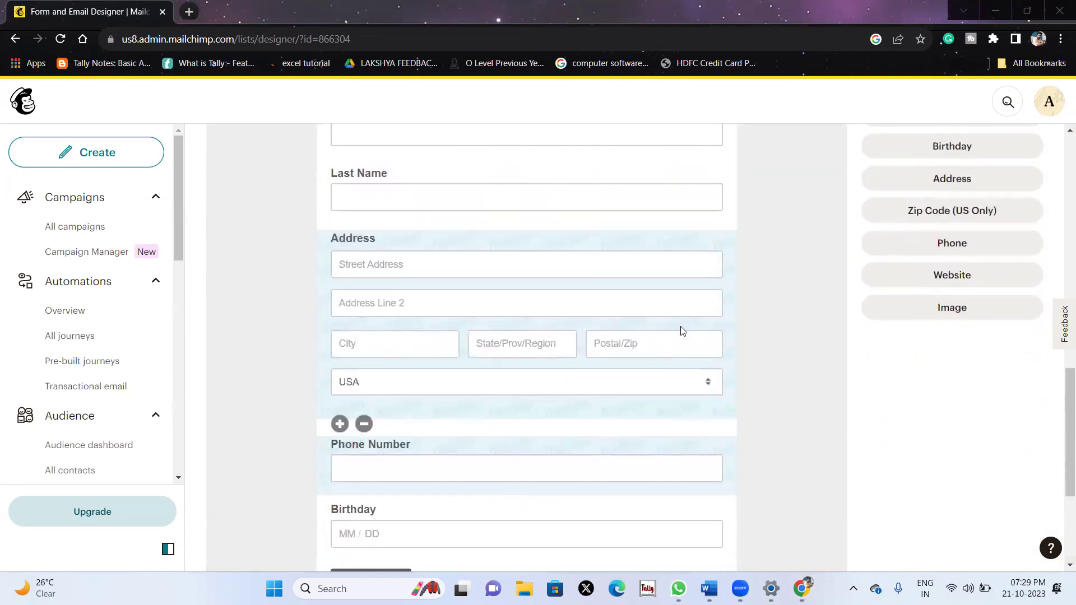
pyautogui.scroll(5, 682, 331)
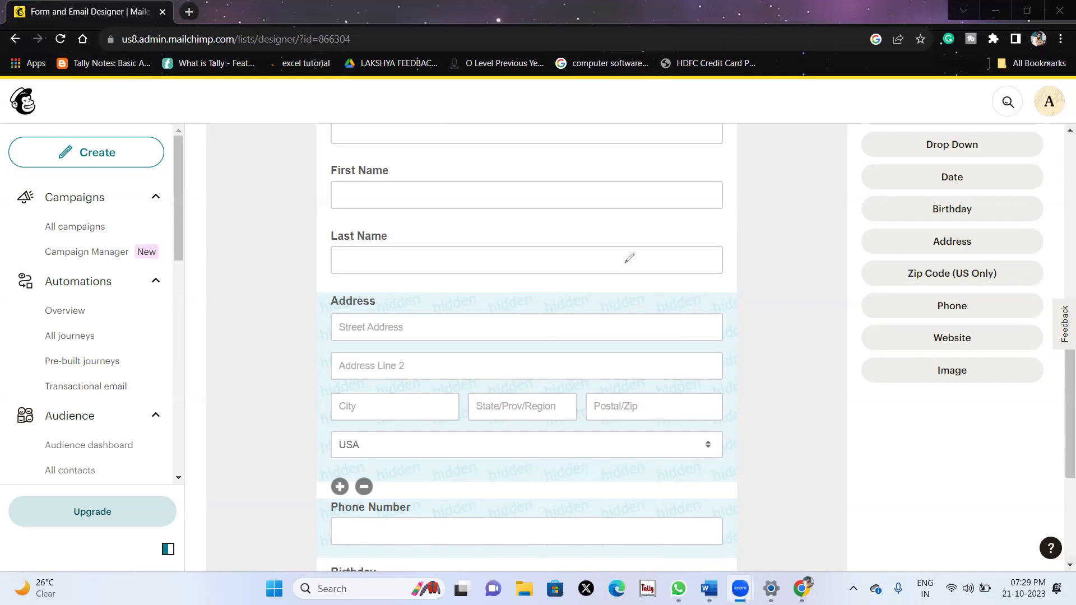
pyautogui.scroll(7, 653, 288)
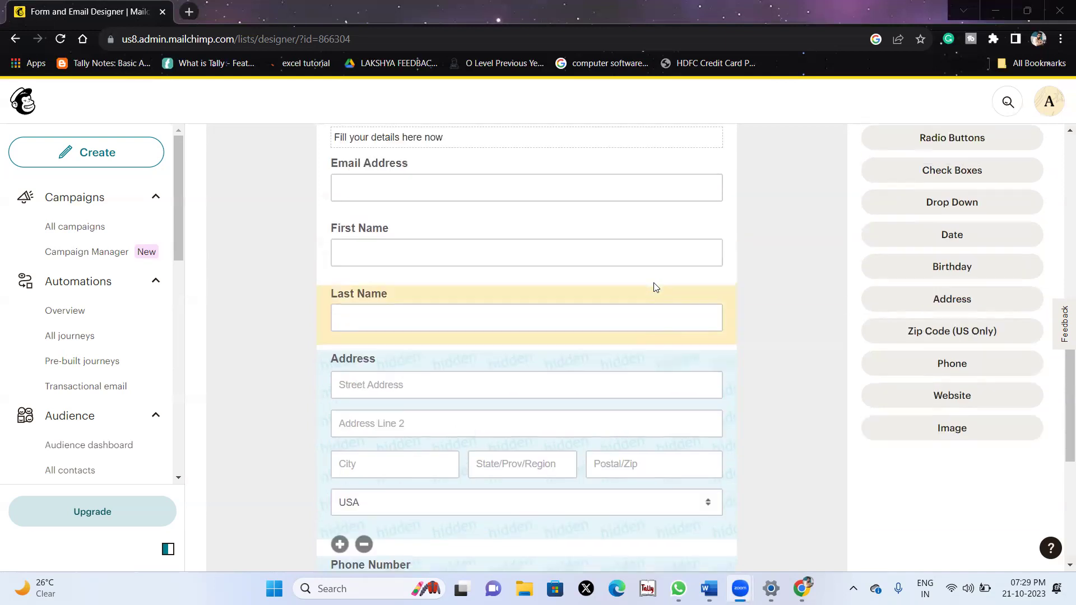
pyautogui.scroll(-10, 656, 287)
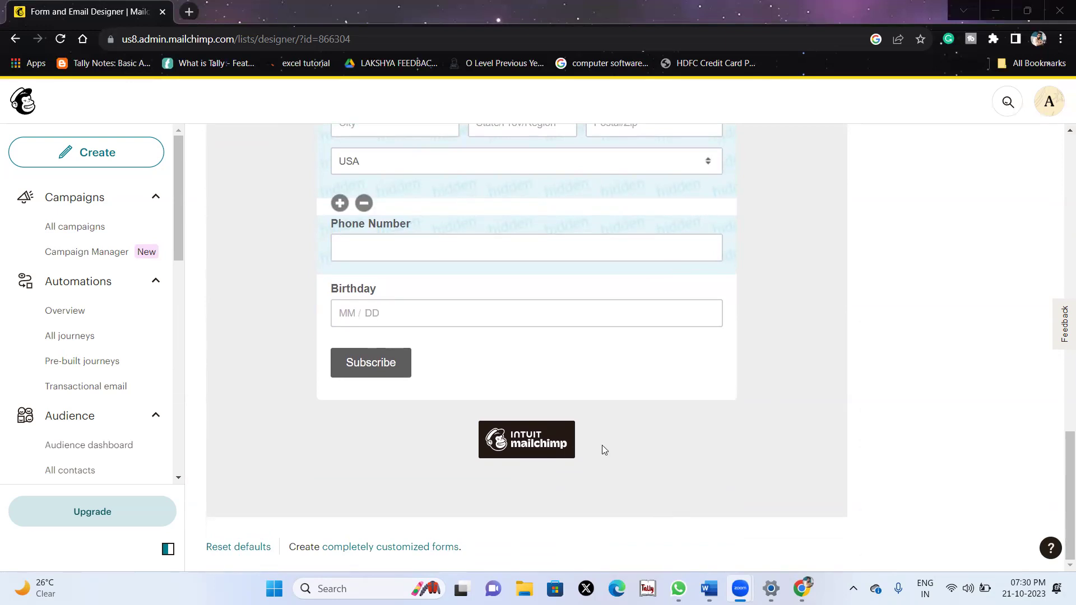
pyautogui.moveTo(602, 445); pyautogui.dragTo(476, 451)
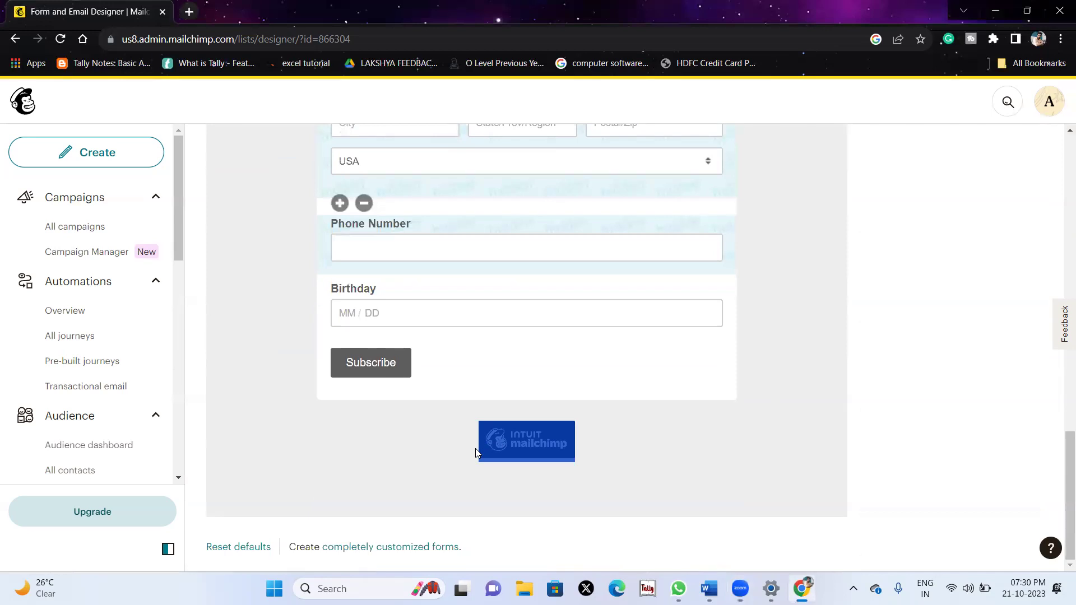
pyautogui.click(476, 452)
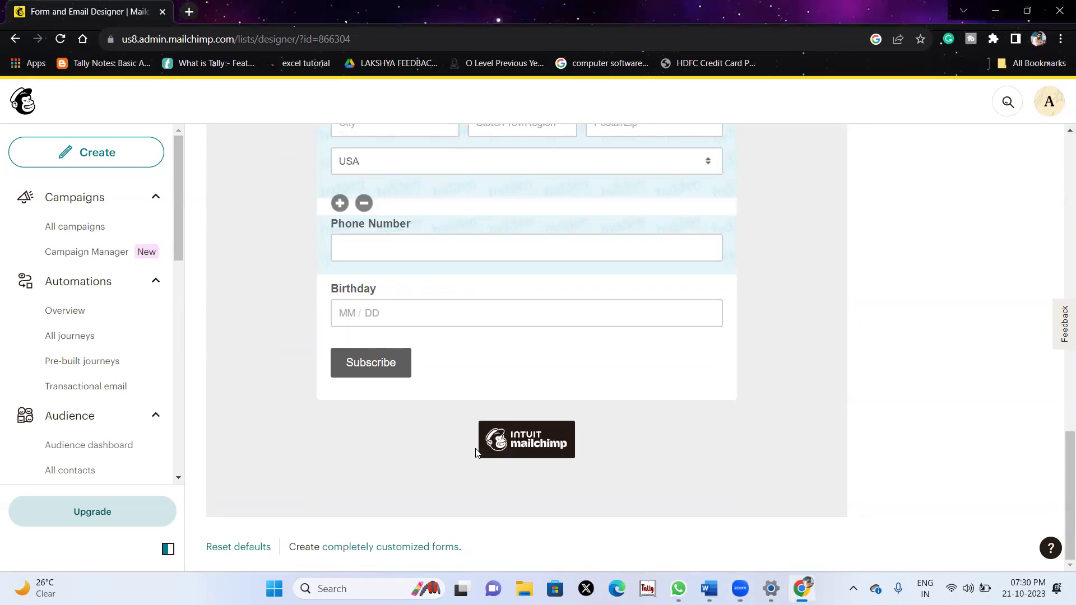
pyautogui.scroll(10, 475, 451)
pyautogui.scroll(-10, 475, 452)
pyautogui.doubleClick(581, 438)
pyautogui.scroll(10, 581, 438)
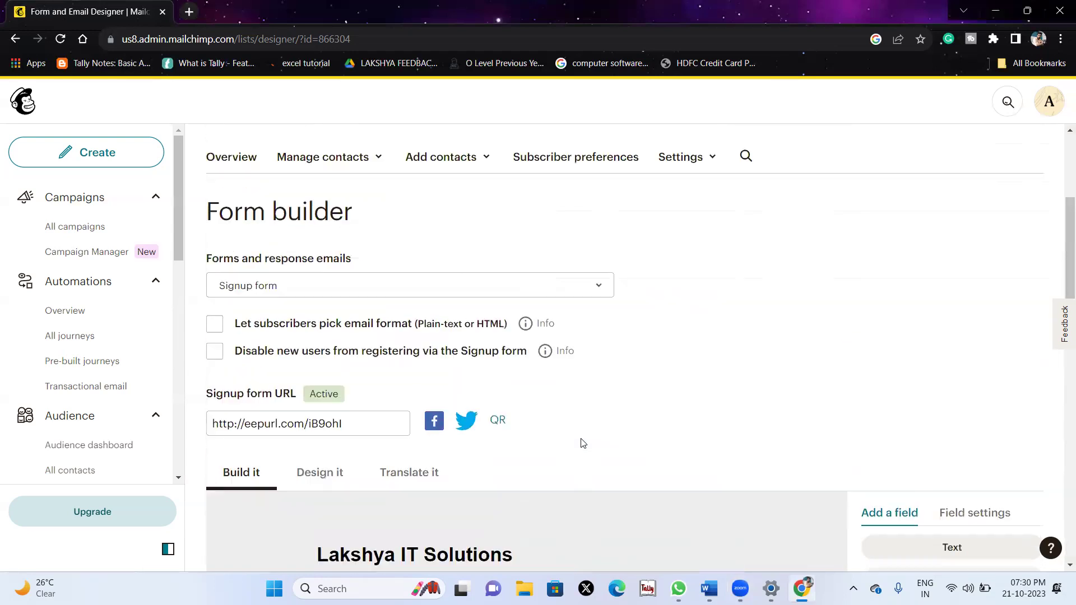
pyautogui.scroll(-2, 745, 385)
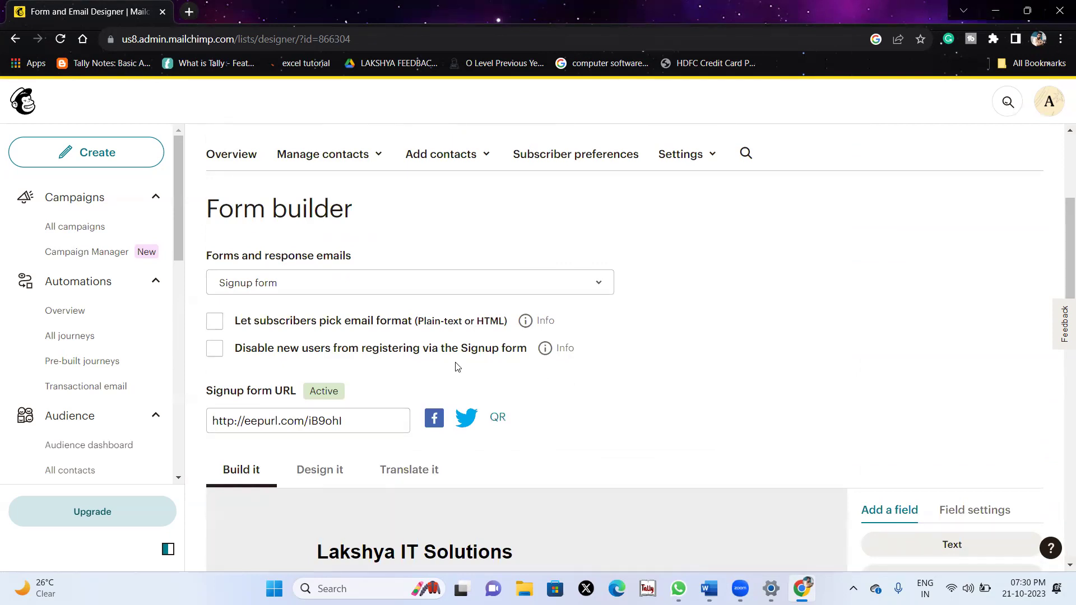
pyautogui.scroll(-3, 455, 367)
# Open the form's design settings and try a bright red page background.
pyautogui.click(305, 328)
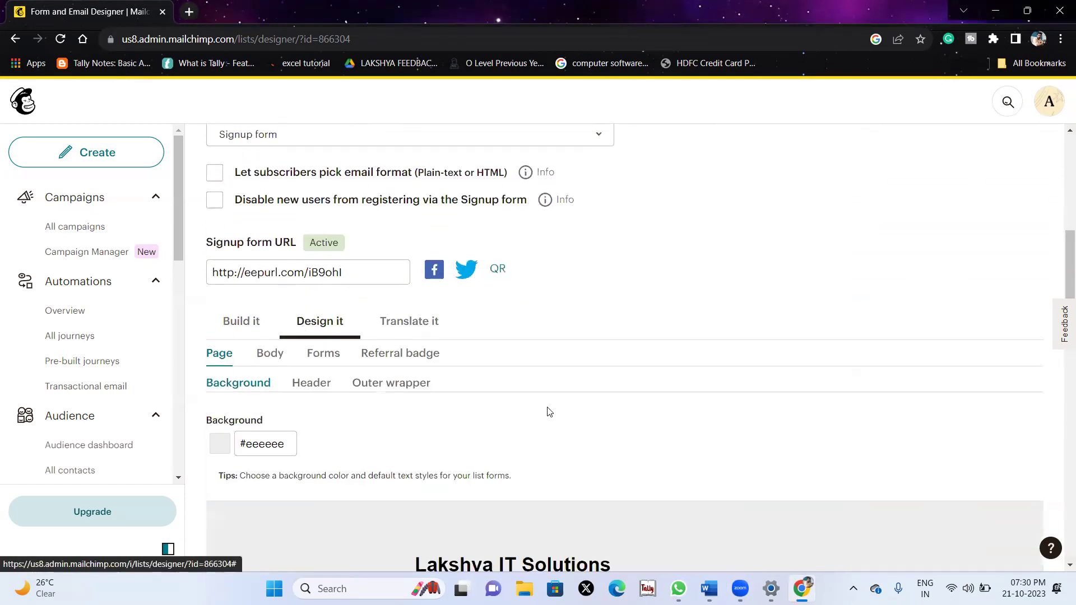
pyautogui.scroll(-8, 549, 412)
pyautogui.scroll(6, 549, 412)
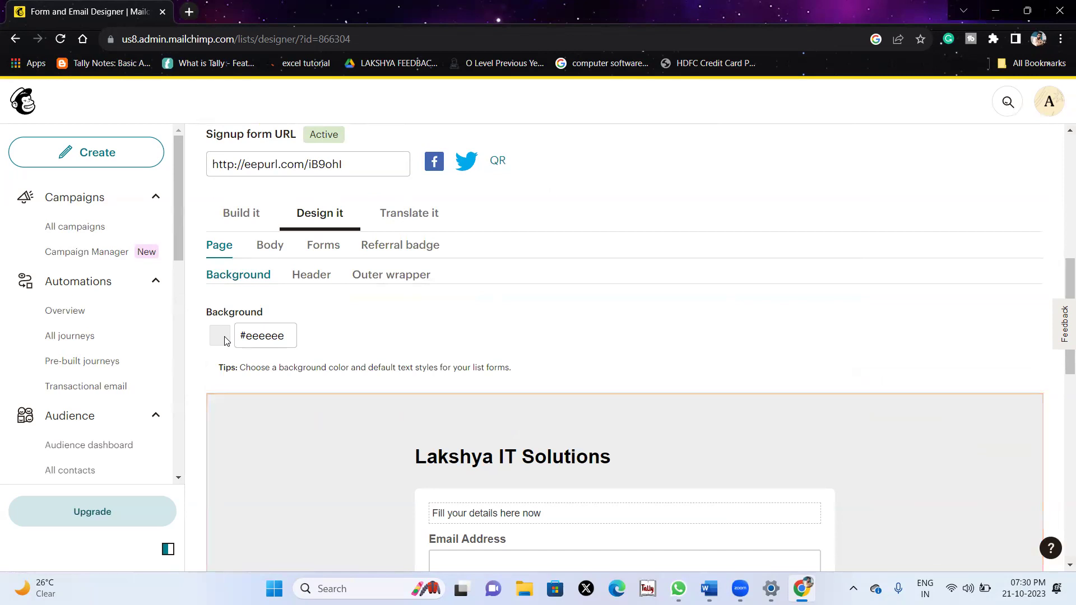
pyautogui.click(266, 335)
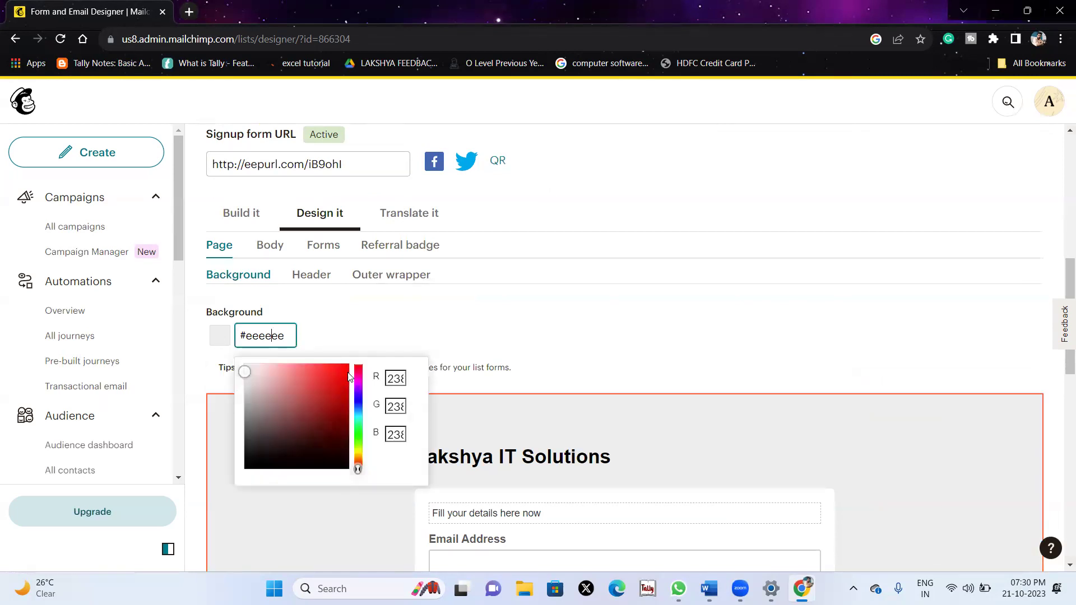
pyautogui.click(348, 375)
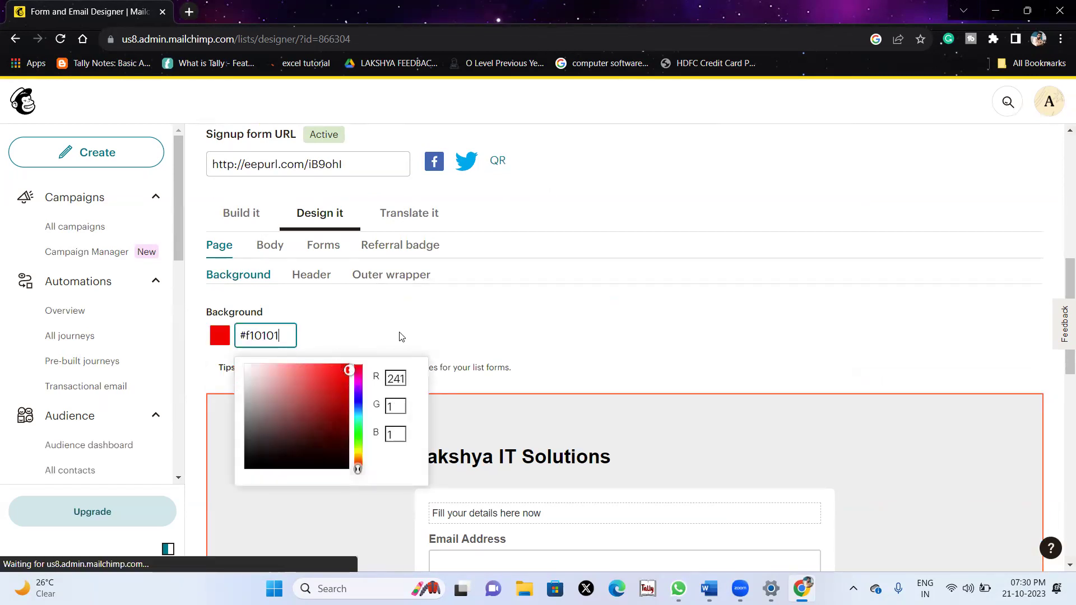
pyautogui.click(580, 404)
# Change the page background hex value to #000000 (black).
pyautogui.scroll(-5, 579, 404)
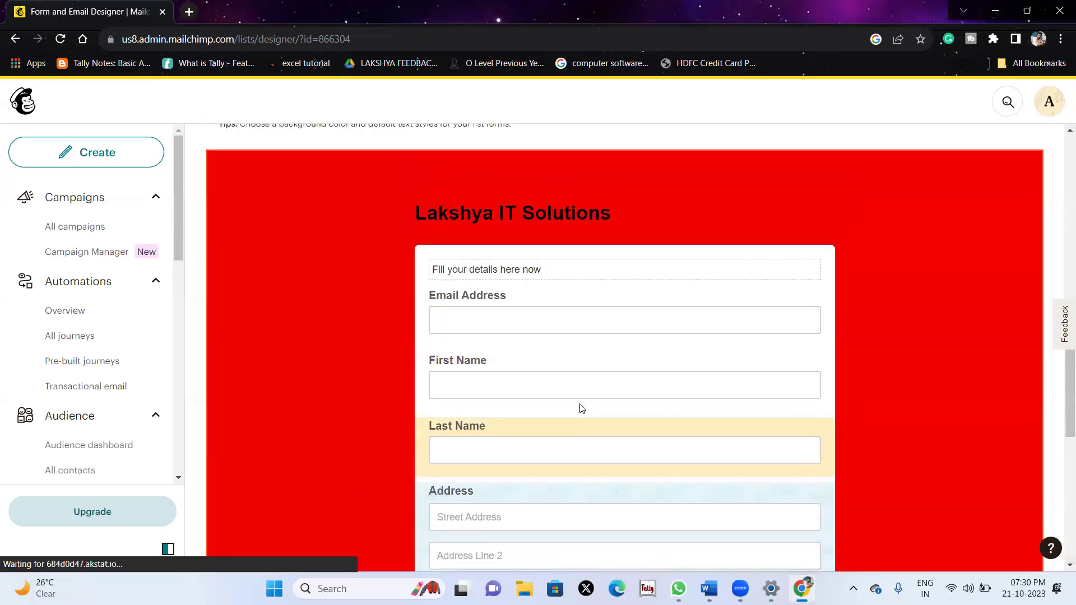
pyautogui.scroll(4, 581, 408)
pyautogui.scroll(2, 580, 404)
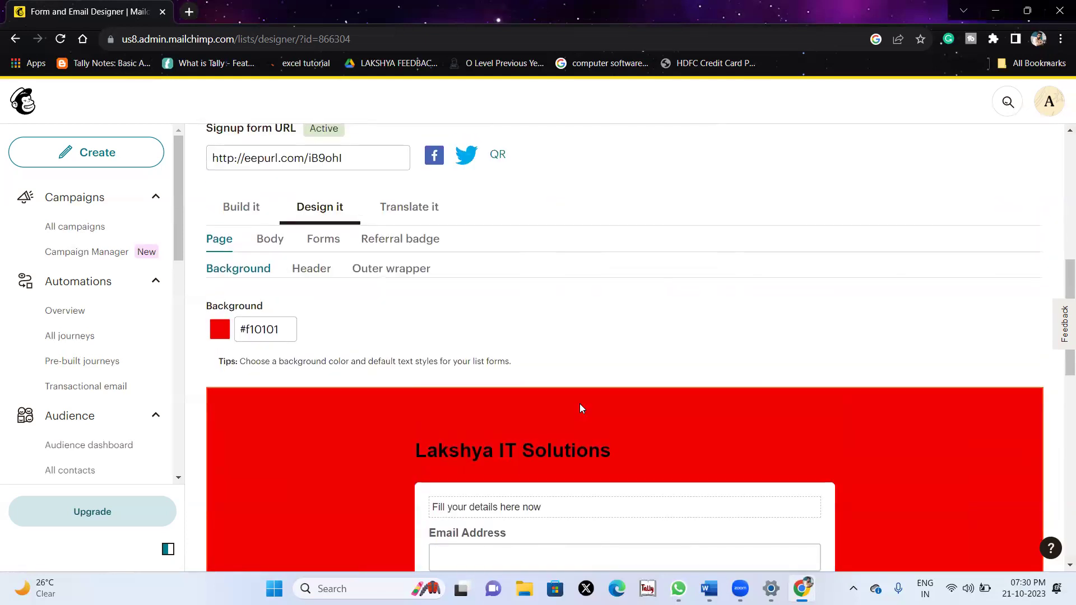
pyautogui.click(265, 329)
pyautogui.doubleClick(265, 329)
pyautogui.press('BackSpace')
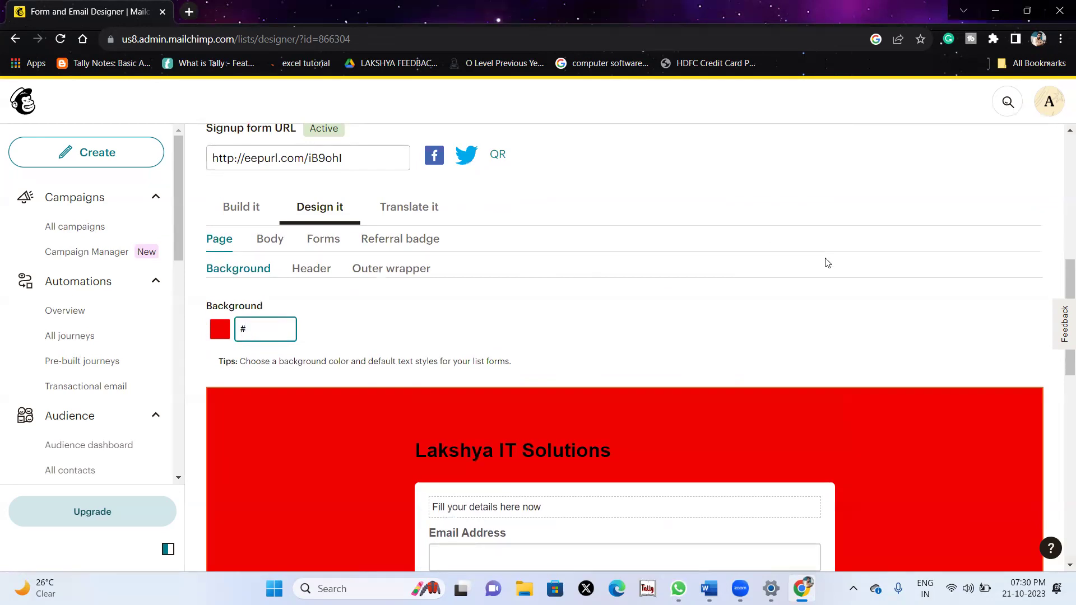
pyautogui.write('000000')
pyautogui.click(831, 349)
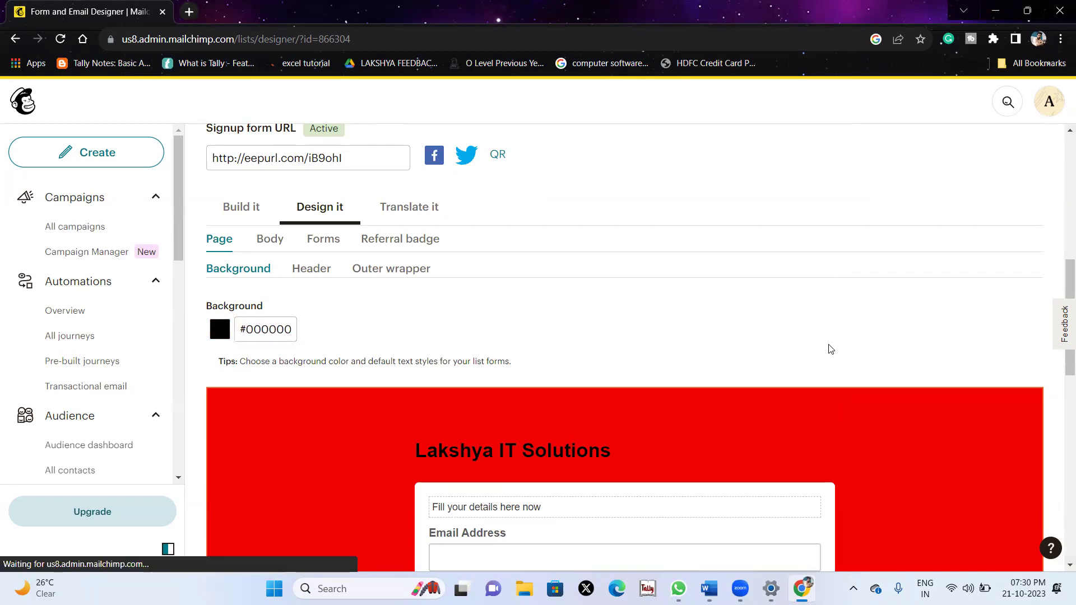
# Set the page background to pure white, #ffffff.
pyautogui.scroll(-4, 392, 314)
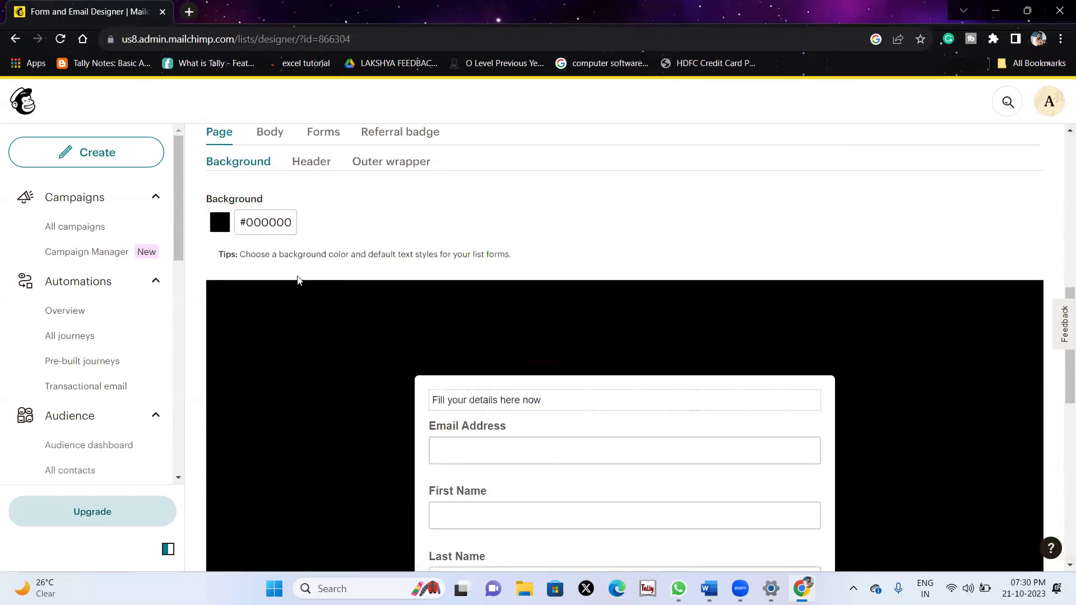
pyautogui.click(292, 222)
pyautogui.hotkey('ctrl', 'a')
pyautogui.write('#fff')
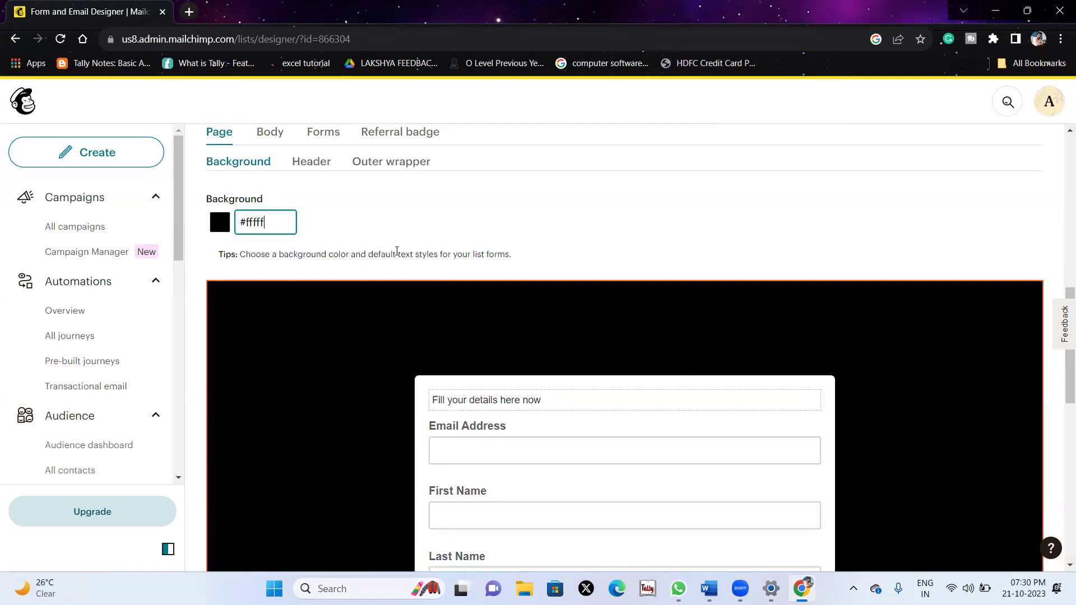
pyautogui.click(279, 219)
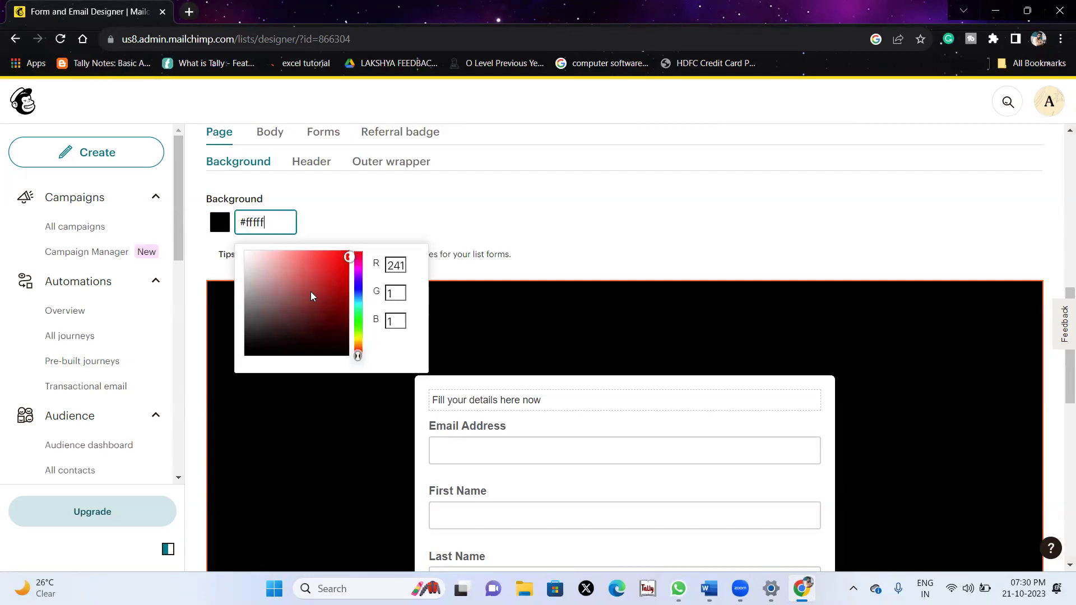
pyautogui.moveTo(255, 257); pyautogui.dragTo(240, 257)
pyautogui.click(421, 218)
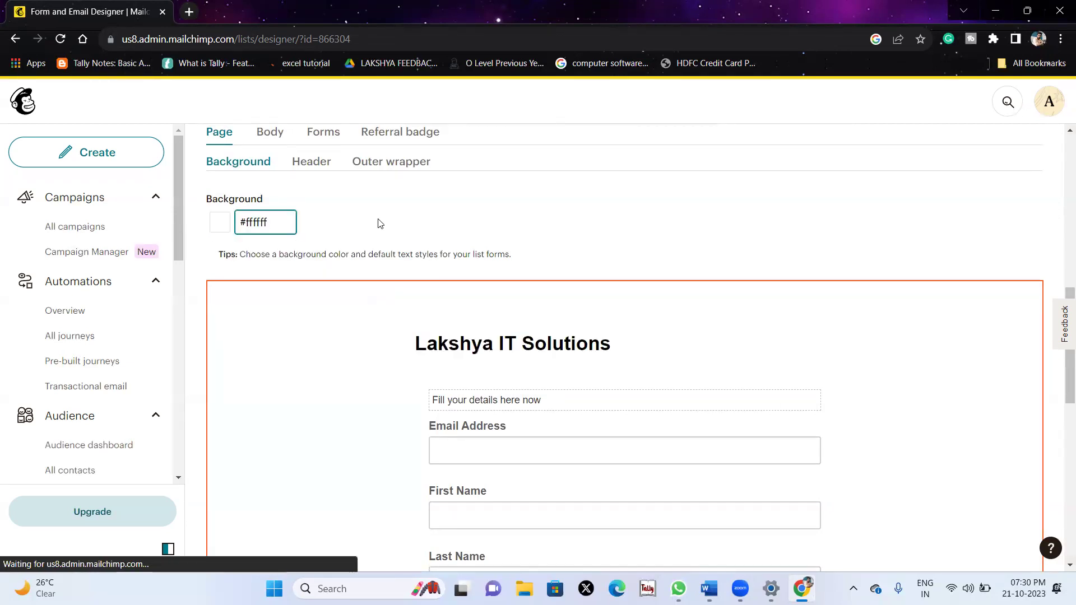
pyautogui.scroll(-10, 447, 340)
pyautogui.scroll(15, 446, 340)
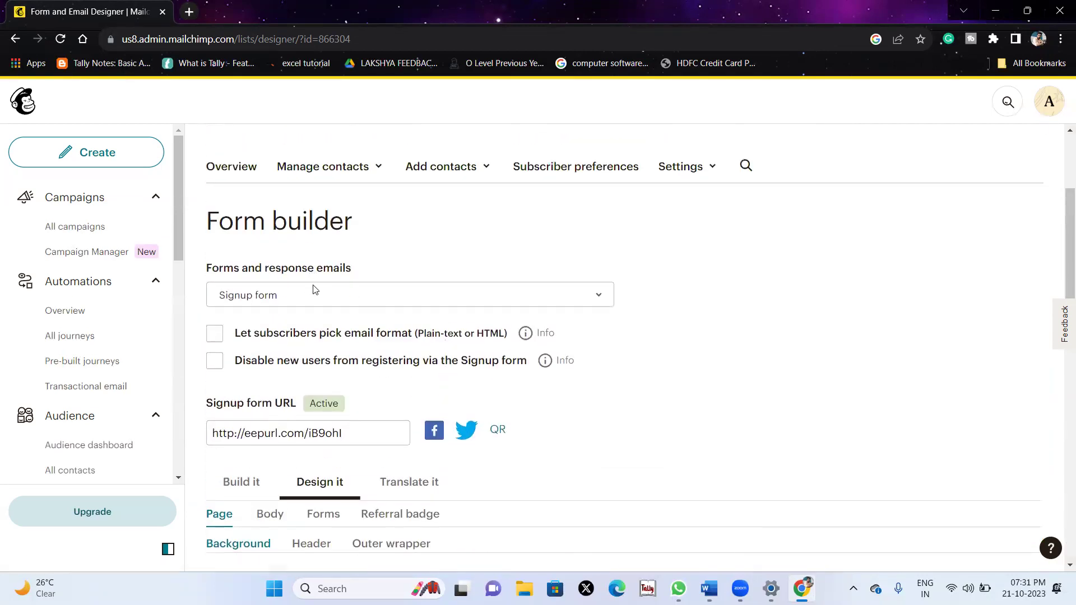
# Open the signup form's QR code image in a new browser tab.
pyautogui.click(368, 432)
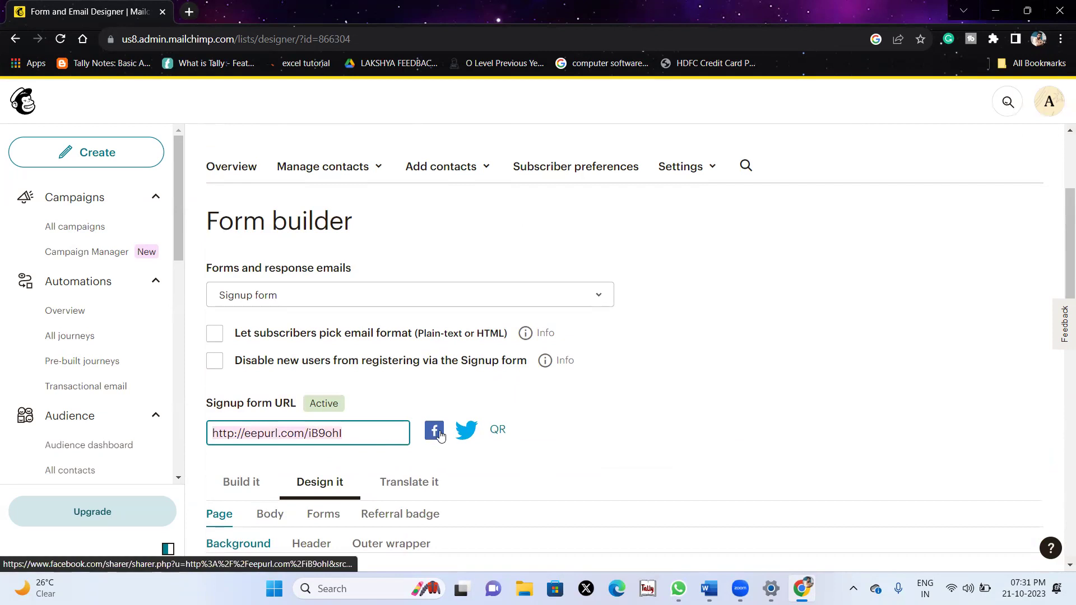
pyautogui.click(496, 431)
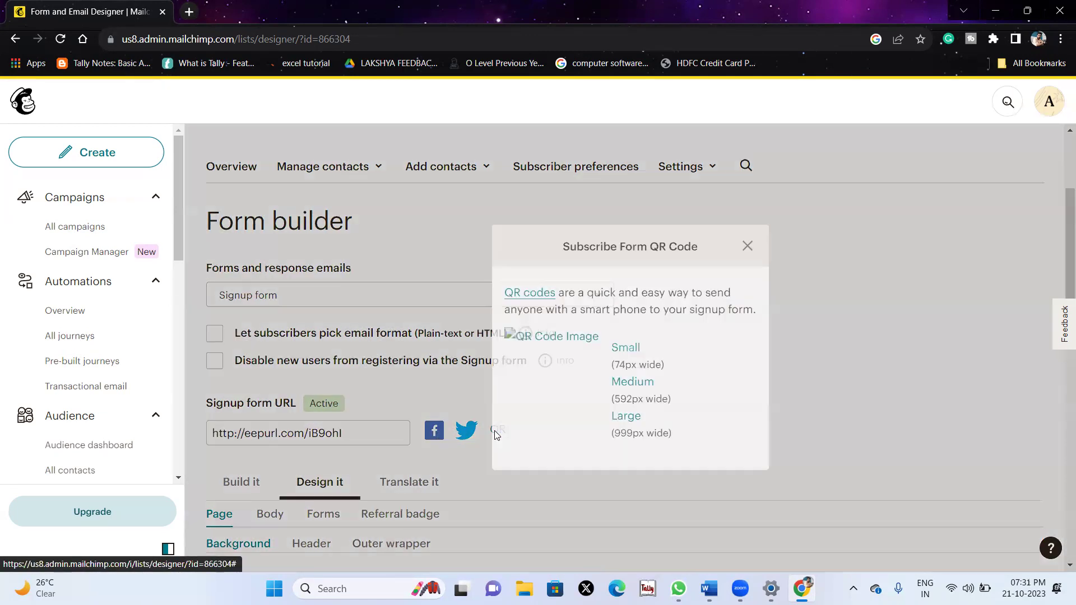
pyautogui.click(530, 339)
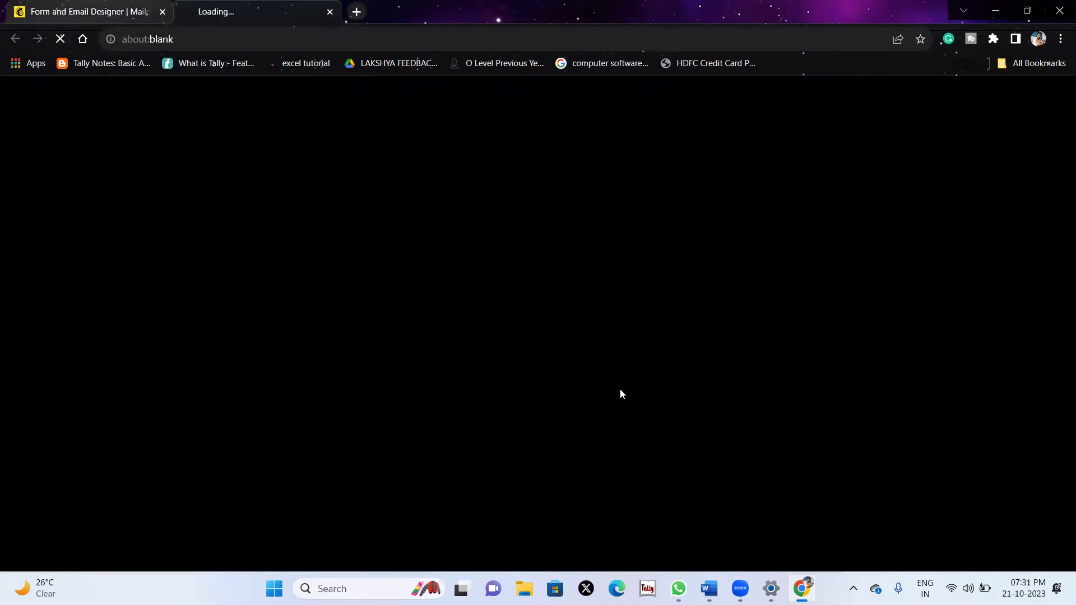
pyautogui.moveTo(500, 271); pyautogui.dragTo(522, 211)
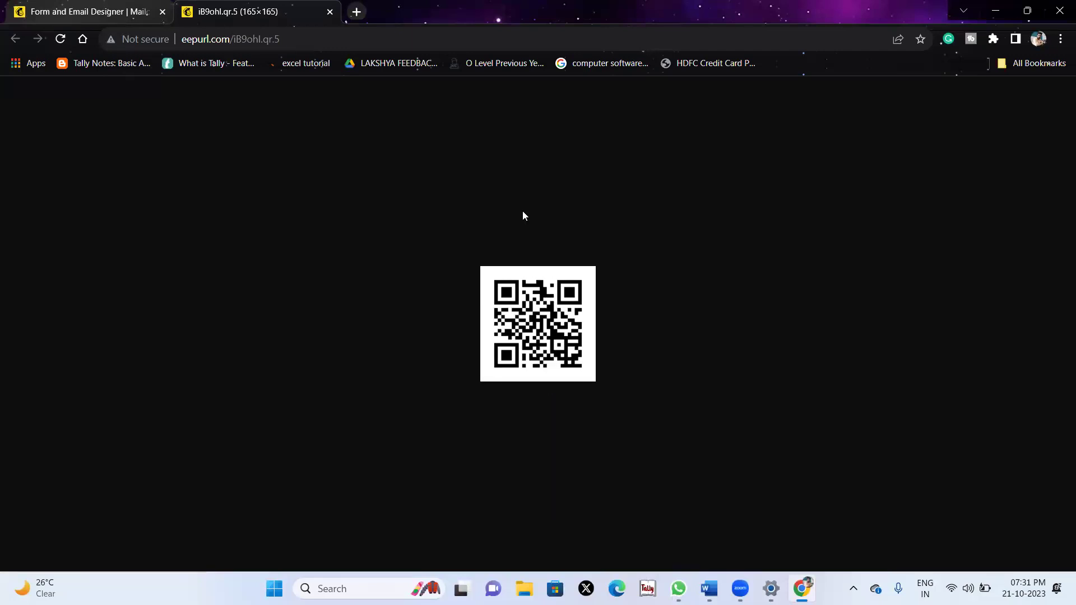
pyautogui.hotkey('ctrl', 'shift', 'Tab')
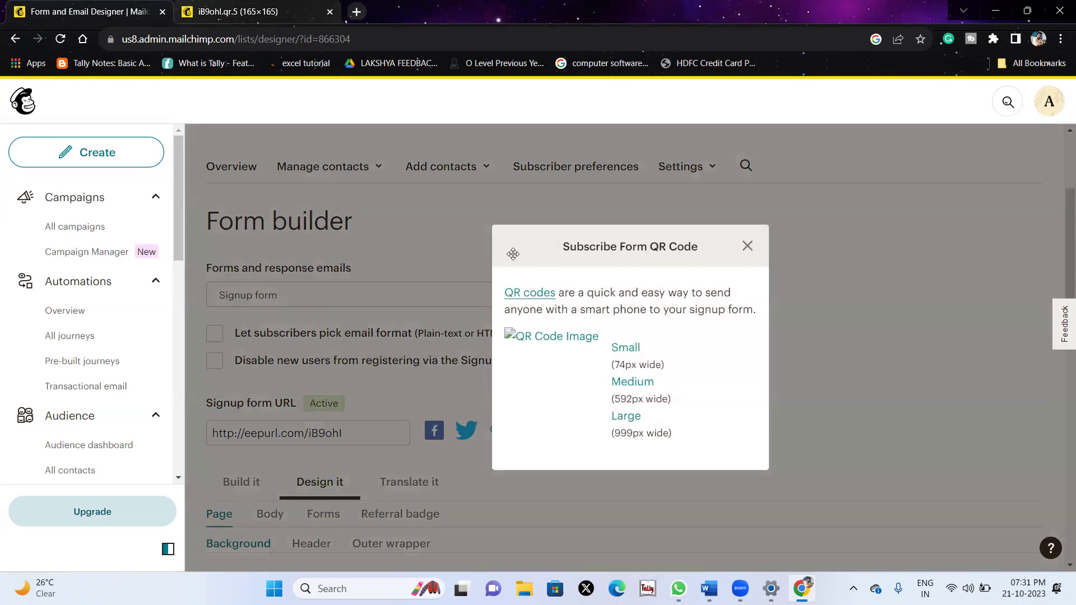
# Close the QR code window and copy the signup form URL.
pyautogui.click(747, 247)
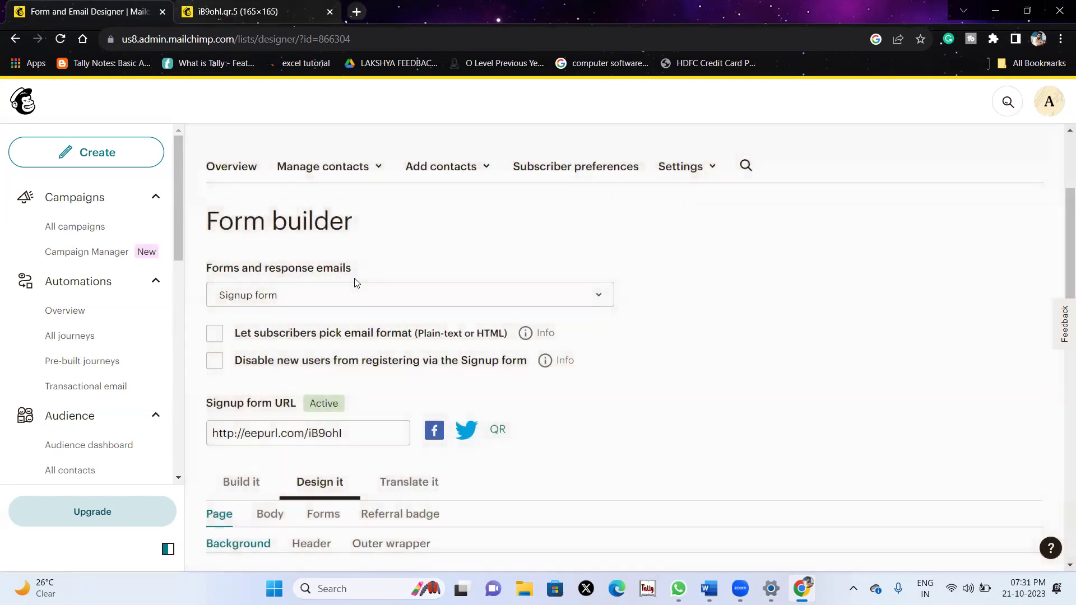
pyautogui.click(347, 442)
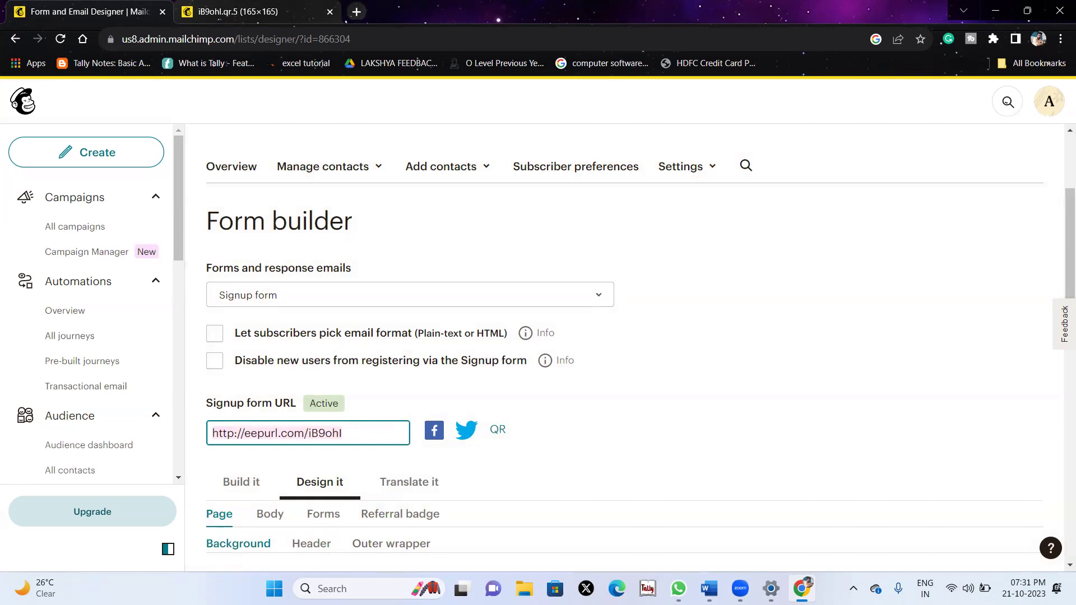
pyautogui.hotkey('alt', 'Tab')
pyautogui.click(154, 185)
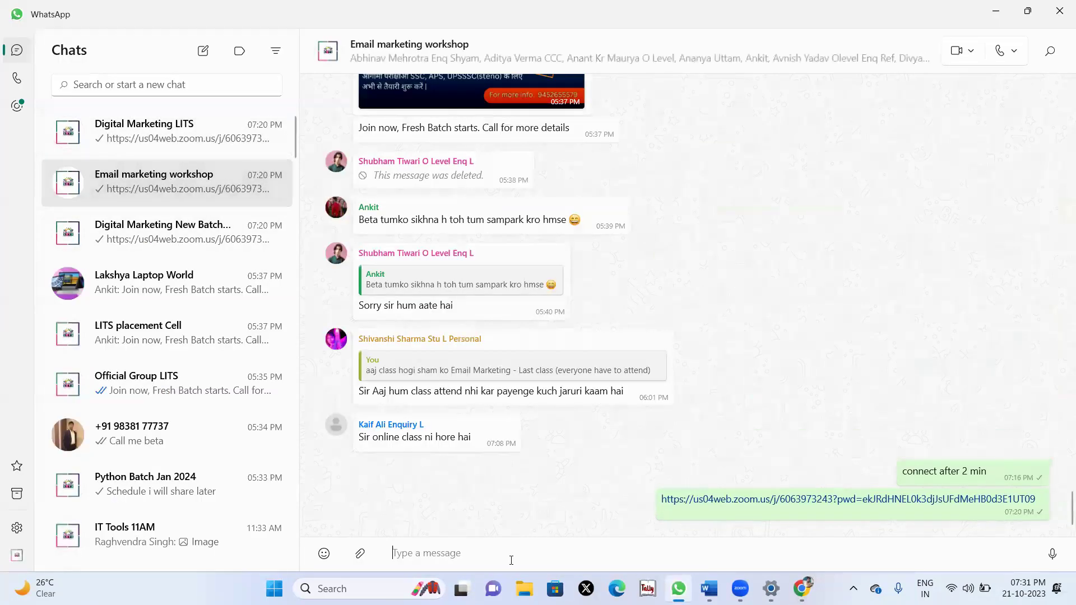
pyautogui.write('http://eepurl.com/iB9ohl')
pyautogui.press('Return')
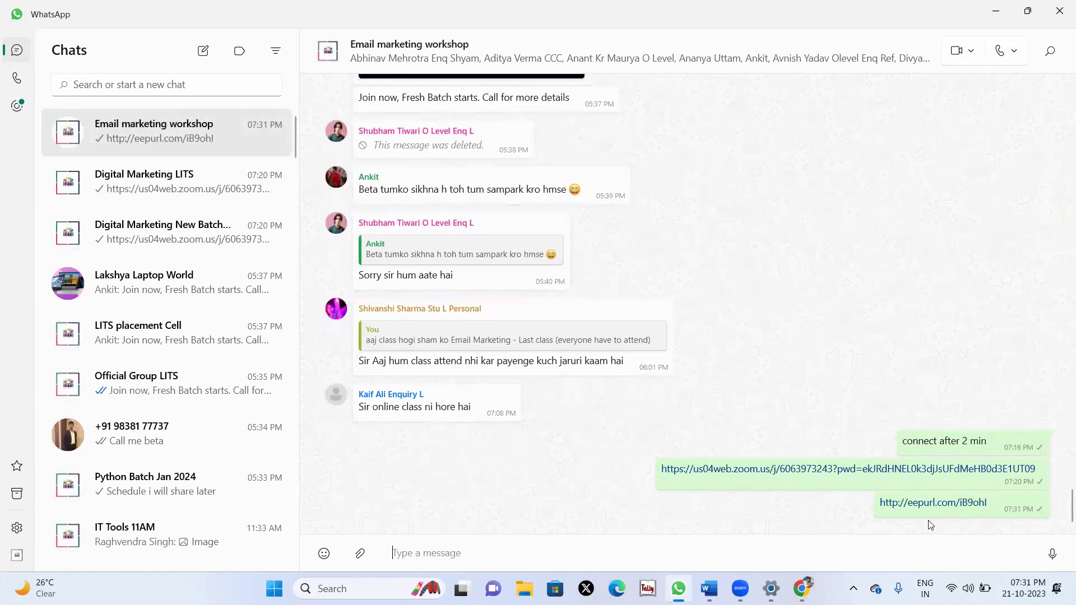
# Open the shared signup link and enter the test contact's e-mail, first and last name, and birthday 11/08.
pyautogui.click(907, 507)
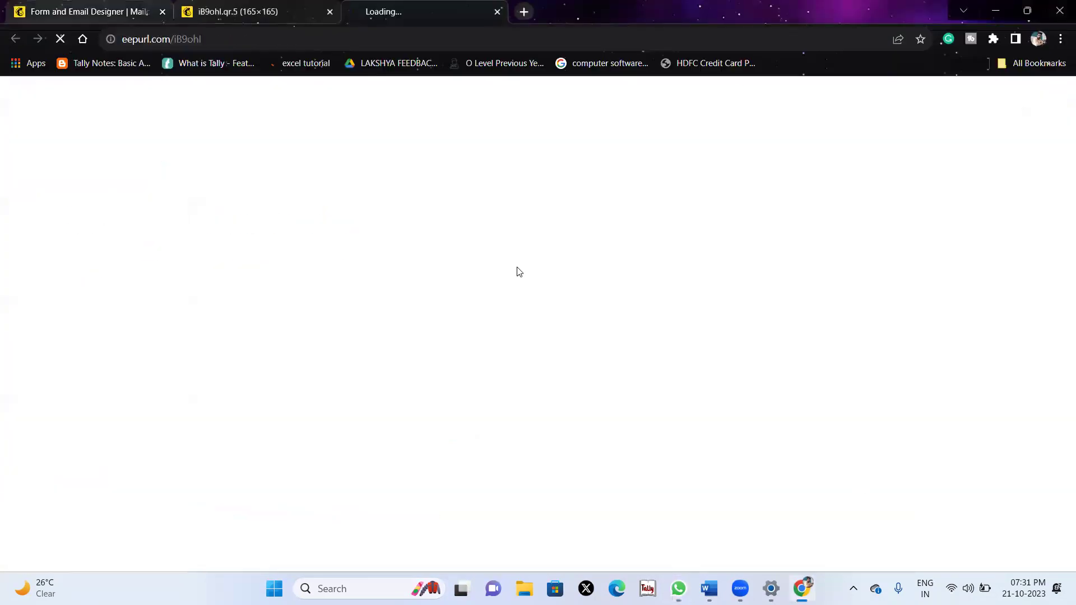
pyautogui.click(401, 235)
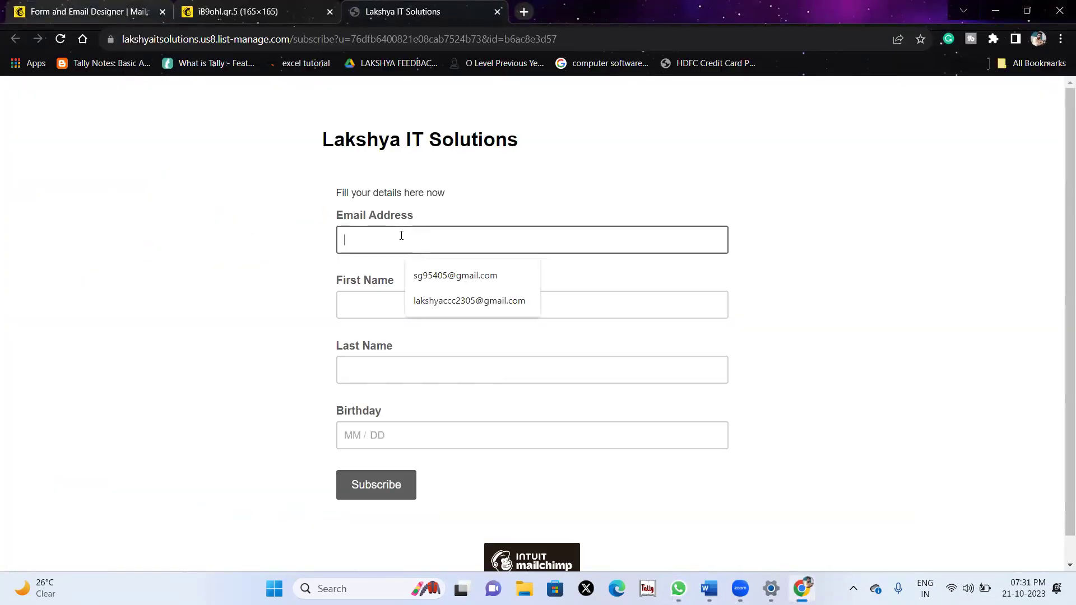
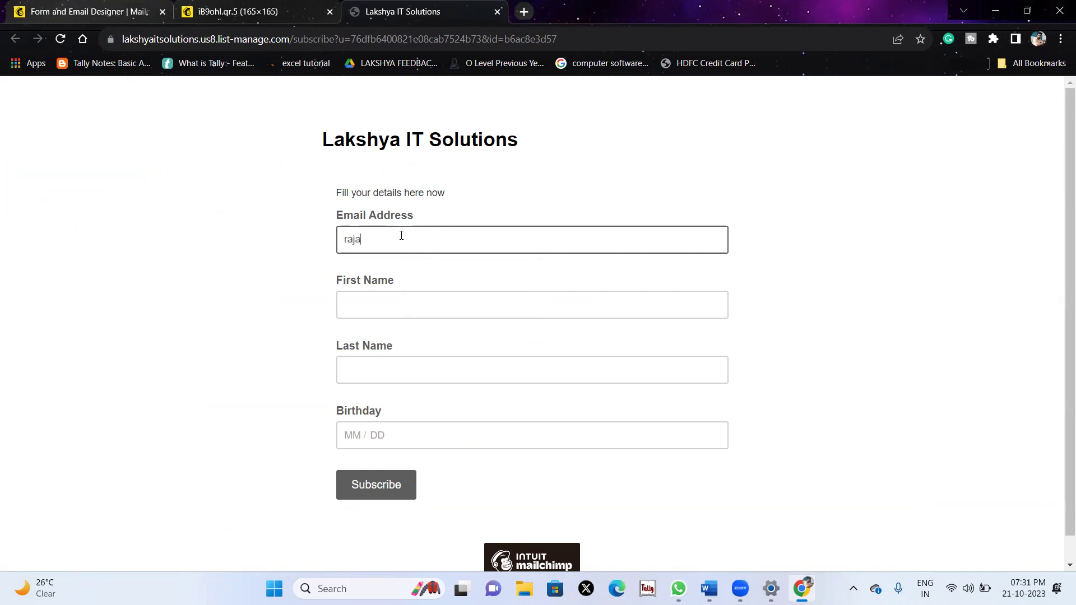
pyautogui.press('Tab')
pyautogui.press('Tab')
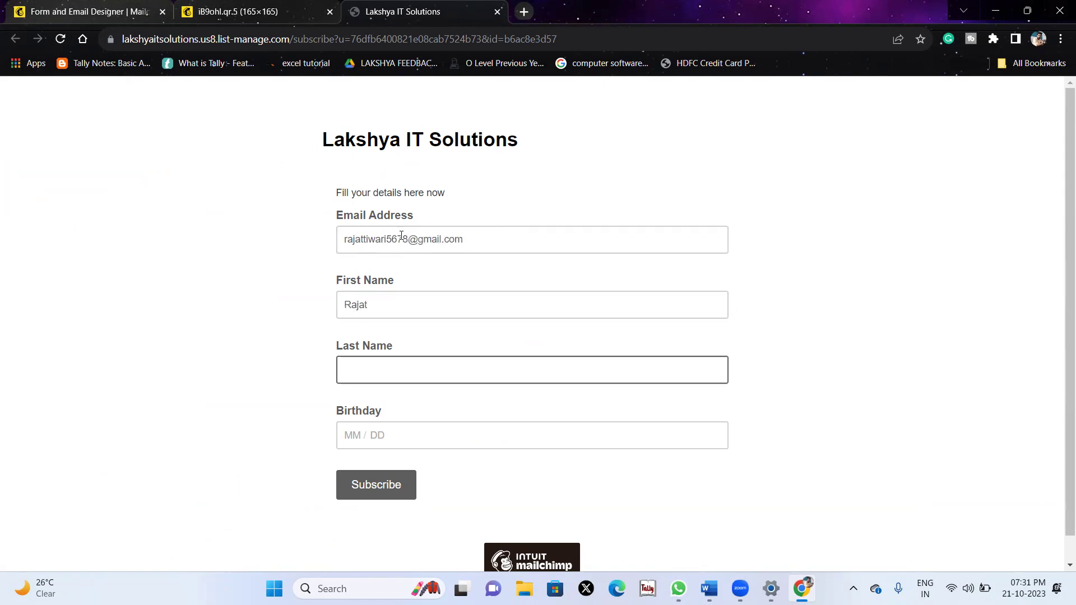
pyautogui.press('Tab')
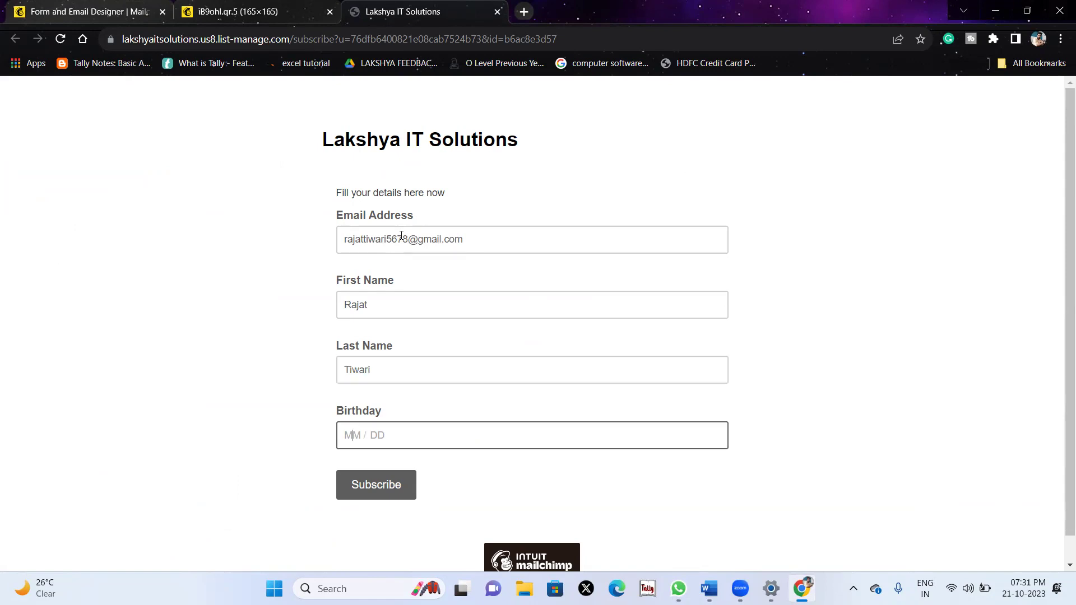
pyautogui.write('11 / ')
pyautogui.write('8')
# Submit the form, pass the reCAPTCHA check, and reach Subscription Confirmed.
pyautogui.click(392, 482)
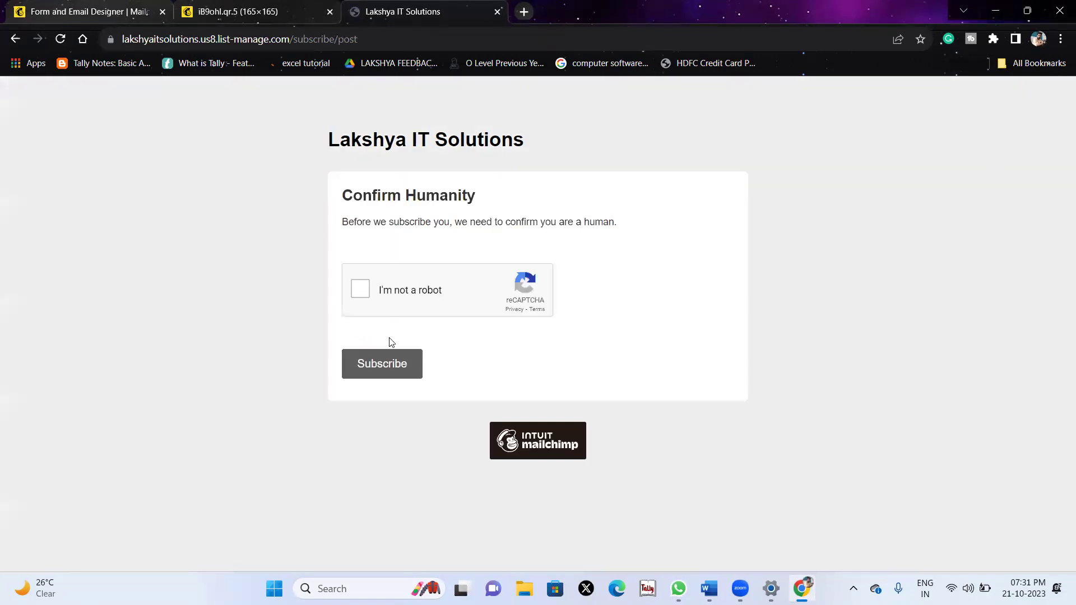
pyautogui.click(365, 301)
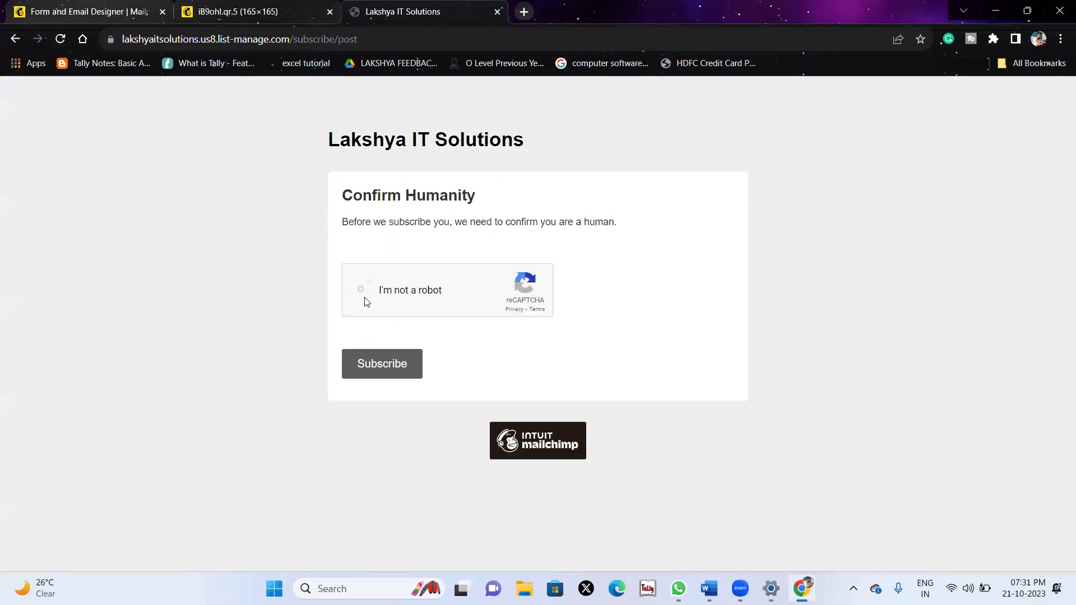
pyautogui.click(404, 373)
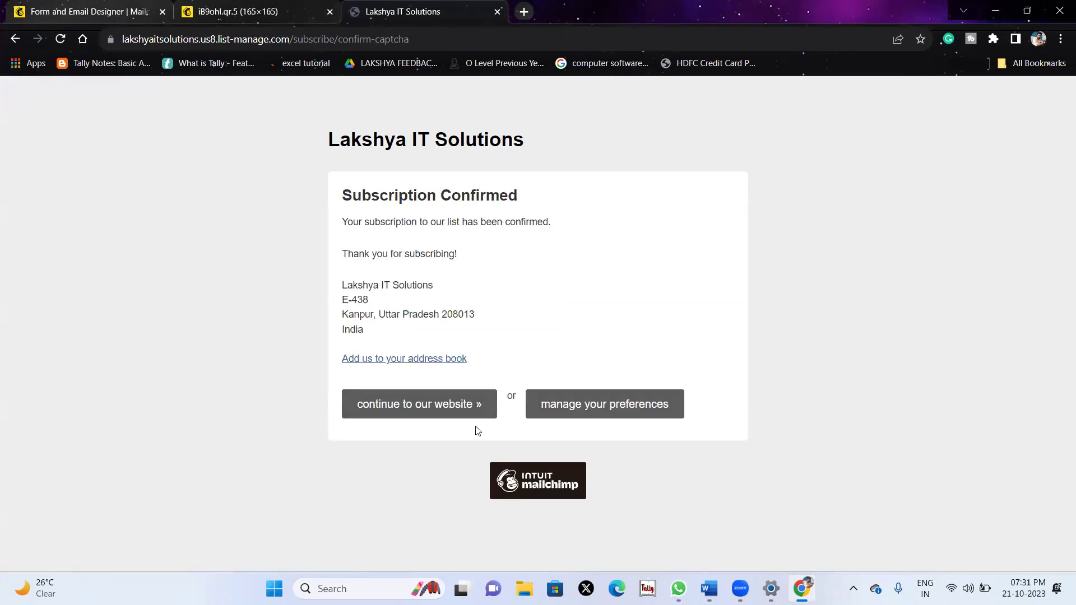
pyautogui.moveTo(339, 222); pyautogui.dragTo(576, 234)
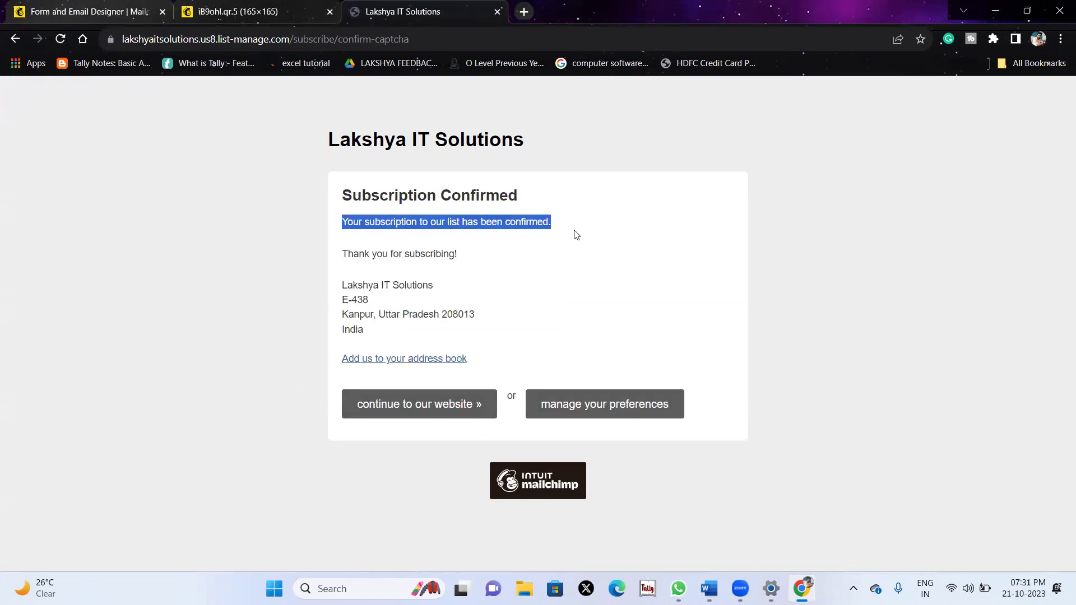
# Return to Mailchimp and list All contacts to find the new subscriber among 9 contacts.
pyautogui.click(293, 191)
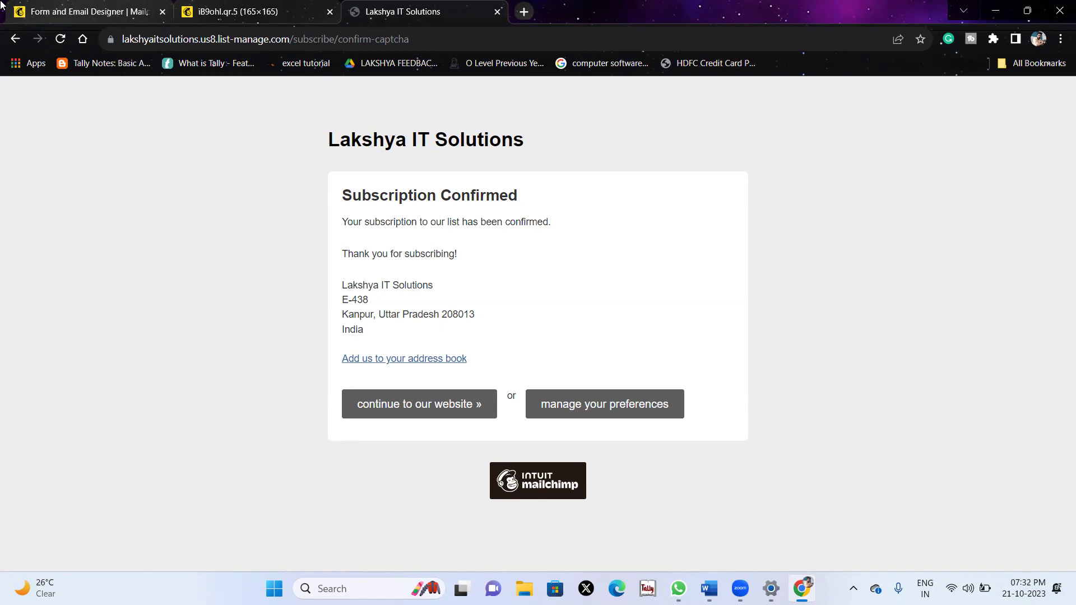
pyautogui.click(84, 11)
pyautogui.scroll(3, 267, 240)
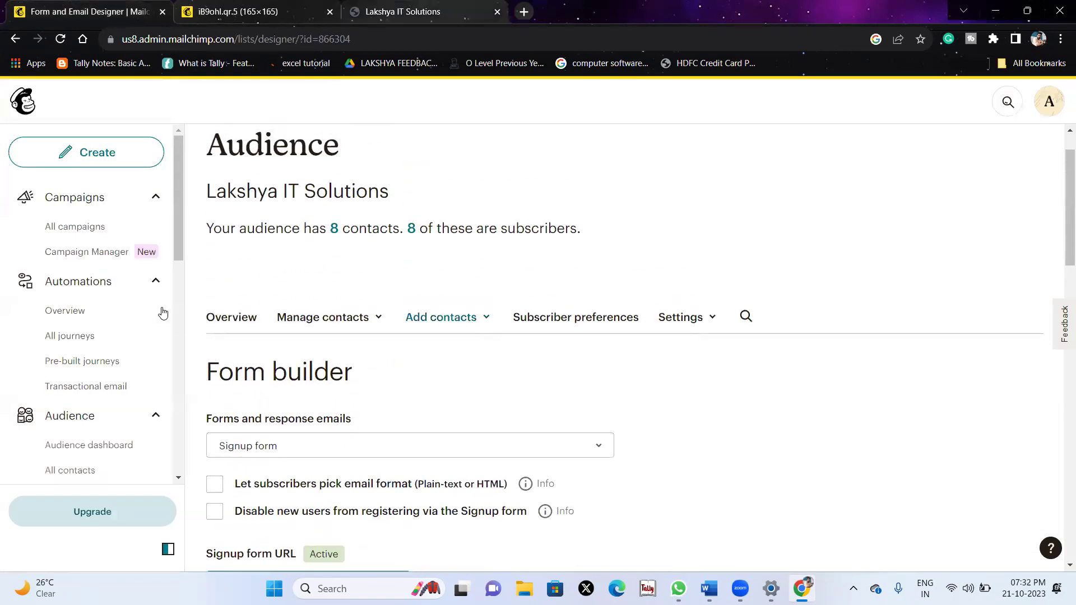
pyautogui.click(60, 471)
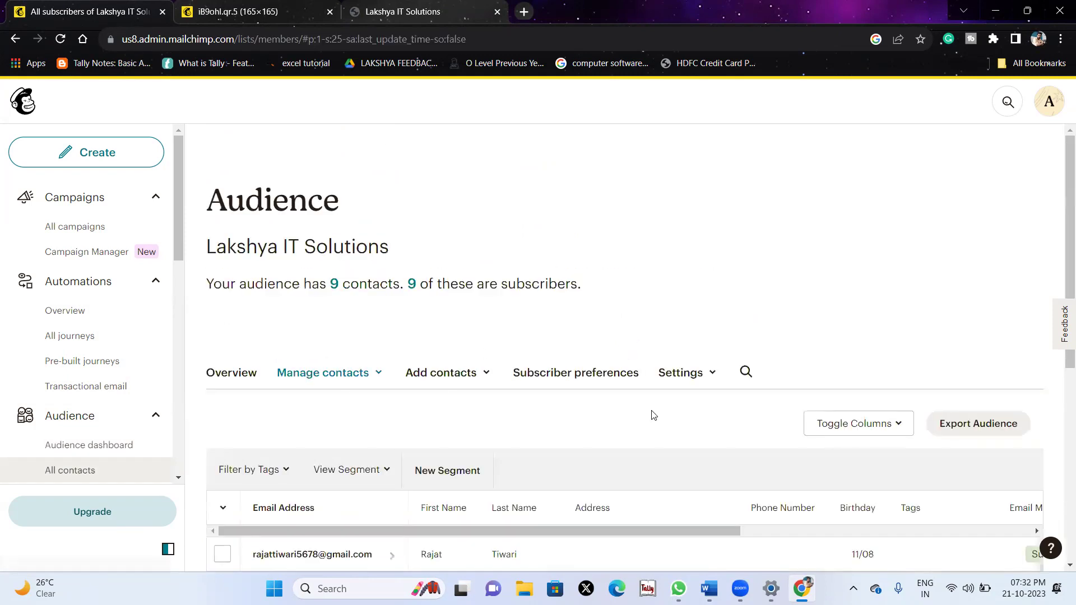
pyautogui.scroll(-3, 652, 414)
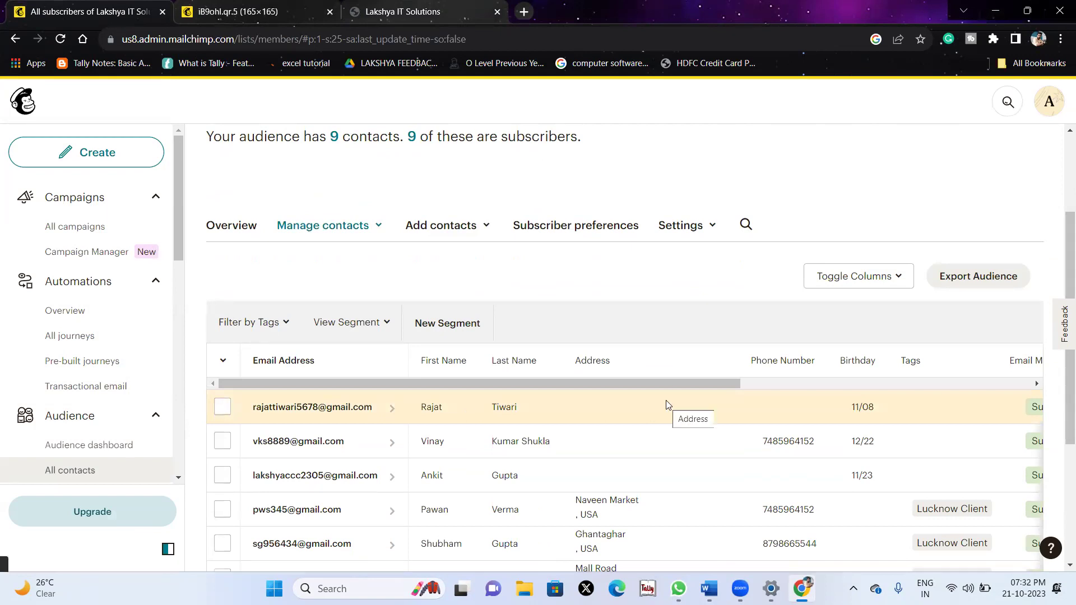
pyautogui.hscroll(5, 666, 400)
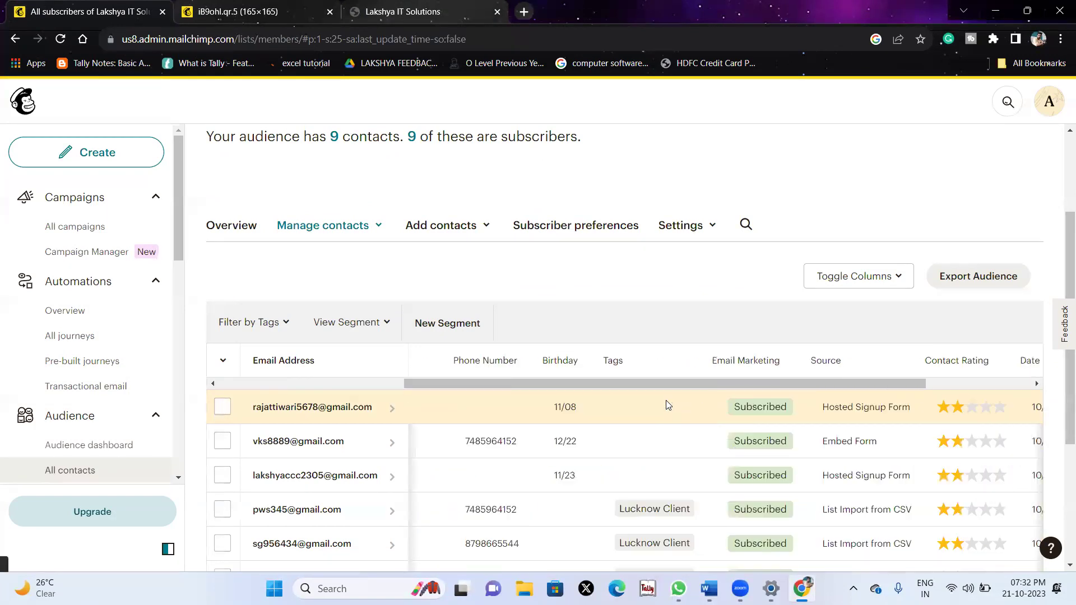
pyautogui.hscroll(-5, 667, 405)
# Open the new subscriber's profile, view its Edit Profile details, and close without saving.
pyautogui.click(337, 414)
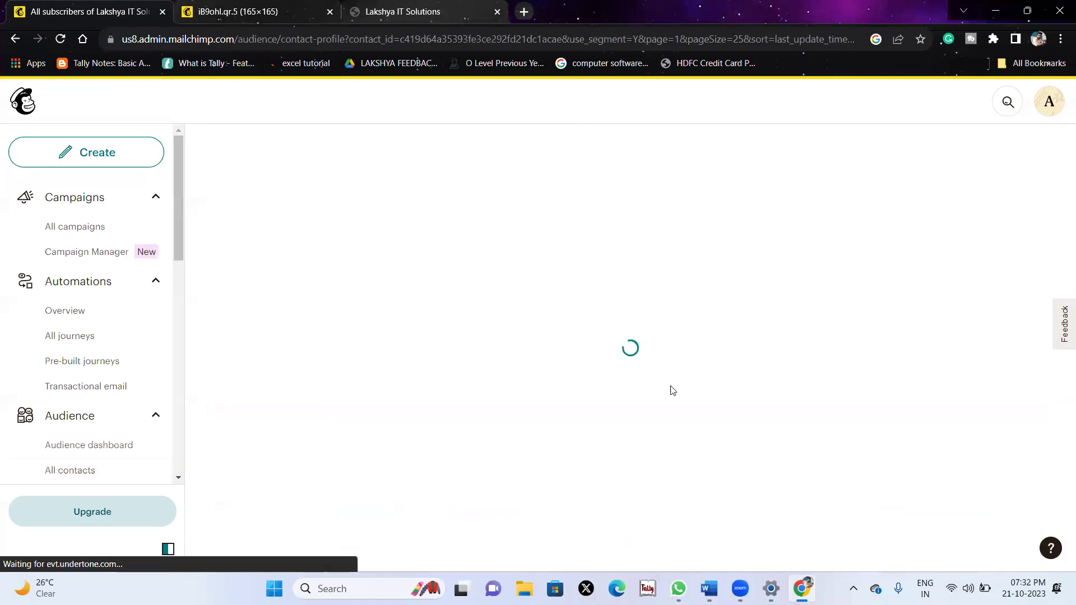
pyautogui.scroll(-5, 672, 389)
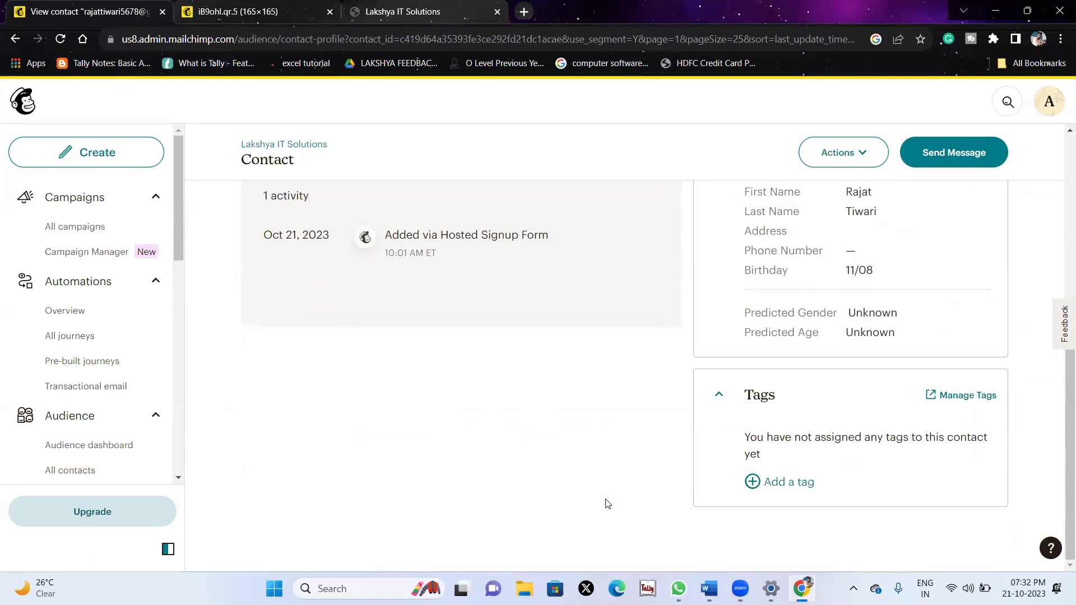
pyautogui.scroll(3, 606, 503)
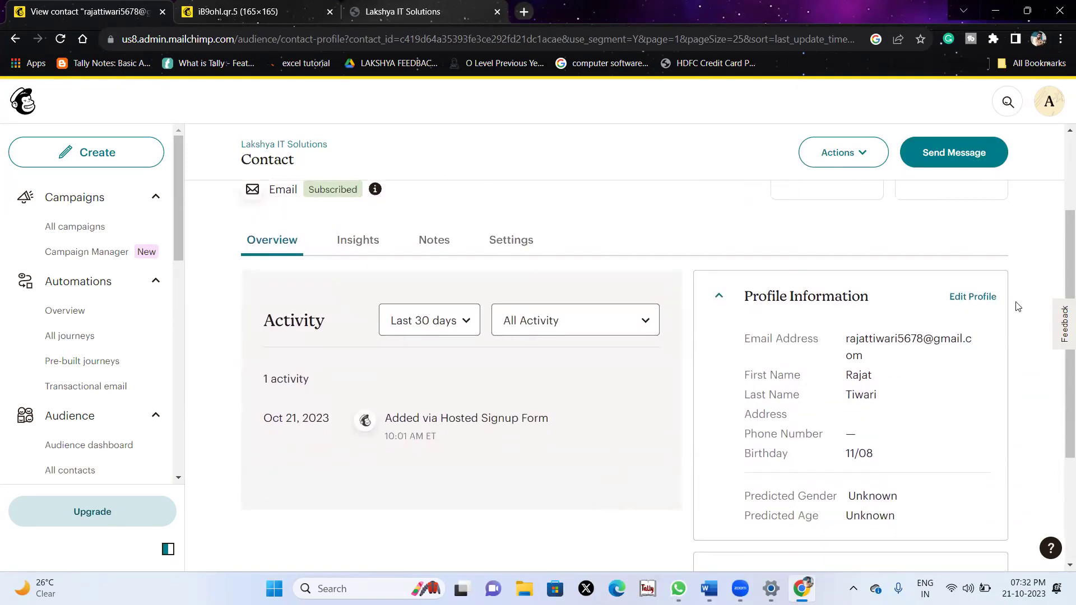
pyautogui.click(966, 298)
pyautogui.scroll(-8, 432, 442)
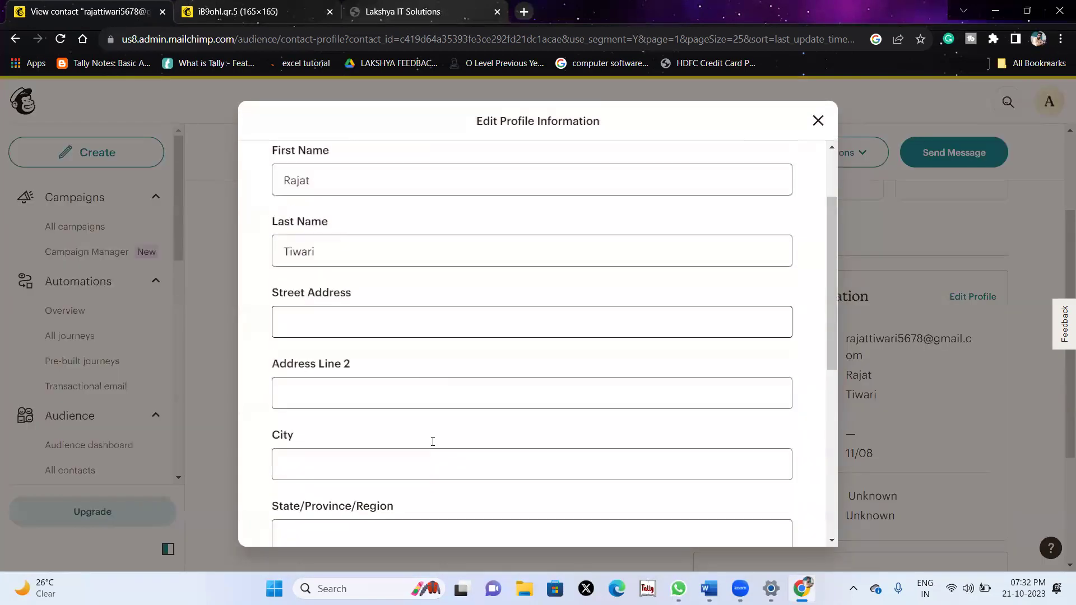
pyautogui.scroll(1, 317, 204)
pyautogui.click(336, 268)
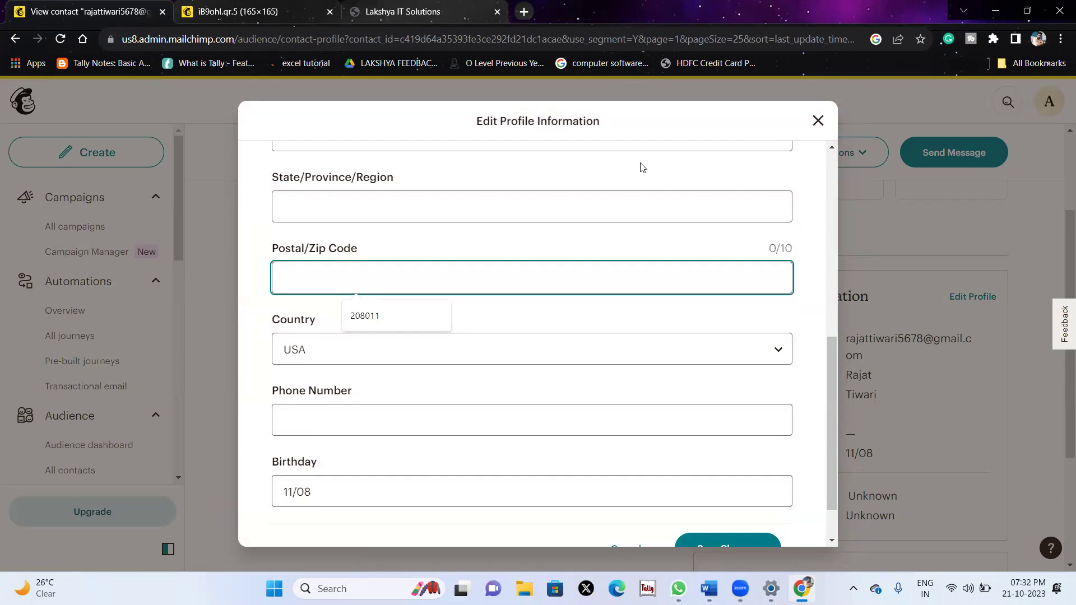
pyautogui.click(818, 121)
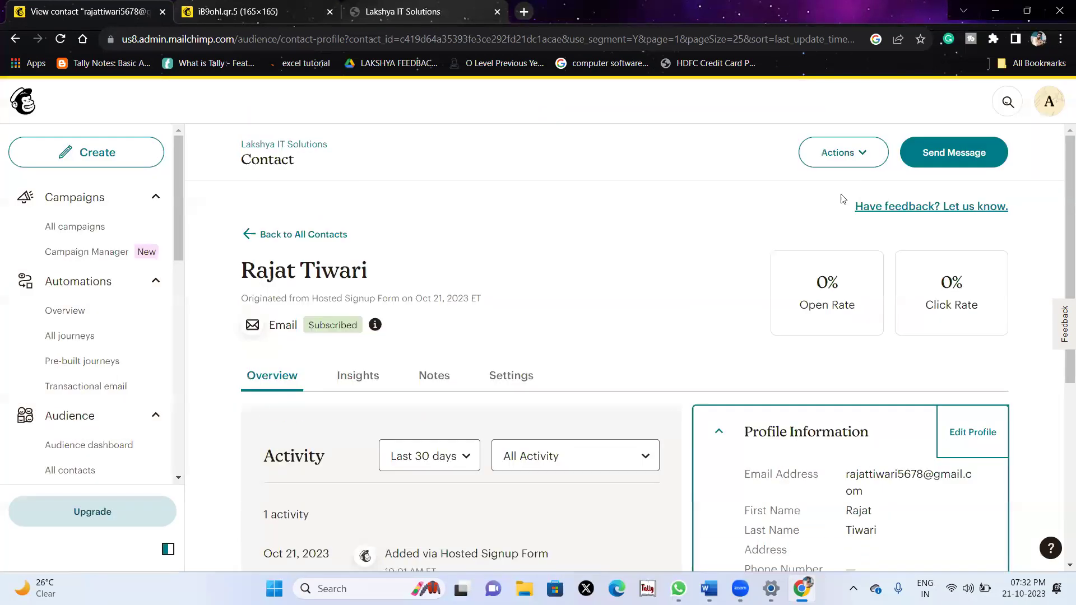
# Open the Signup forms dashboard and switch to the QR code tab.
pyautogui.scroll(-5, 114, 447)
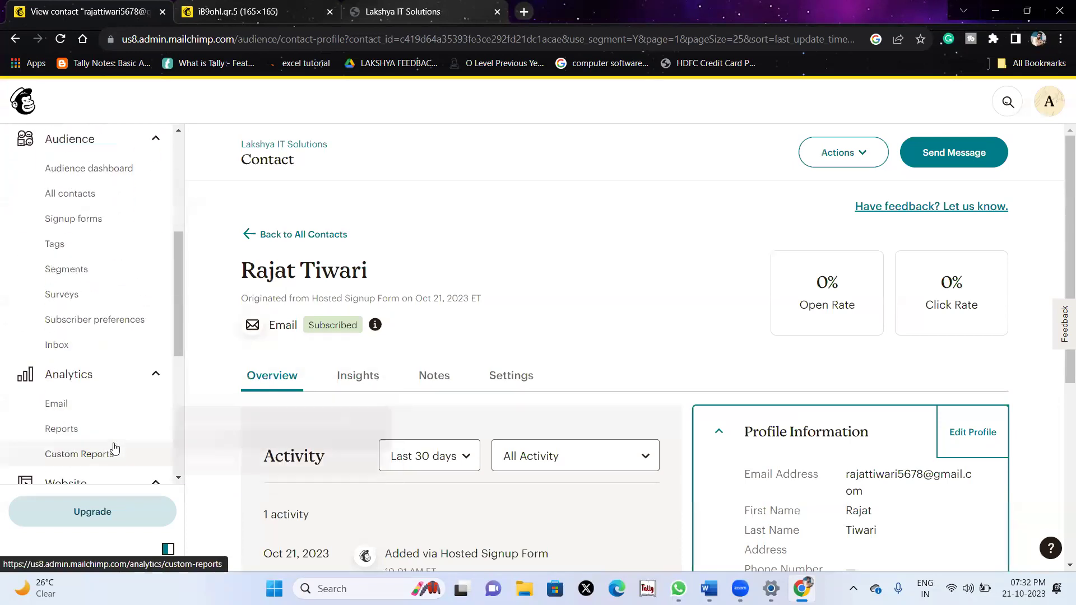
pyautogui.click(66, 206)
pyautogui.click(240, 8)
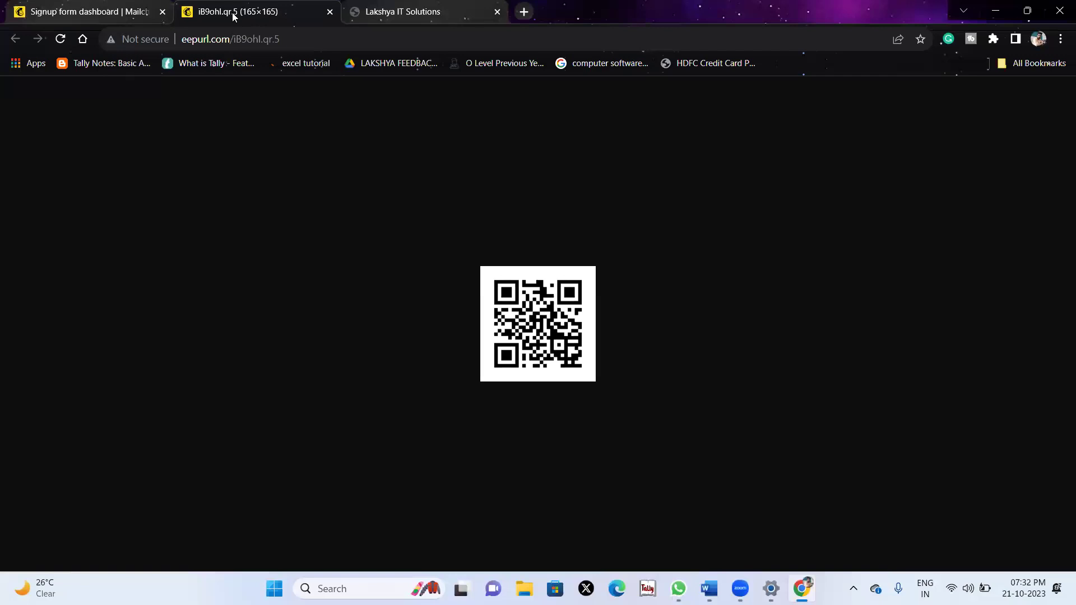
# Close the QR code and confirmation tabs and start an Embedded signup form.
pyautogui.click(330, 12)
pyautogui.click(330, 11)
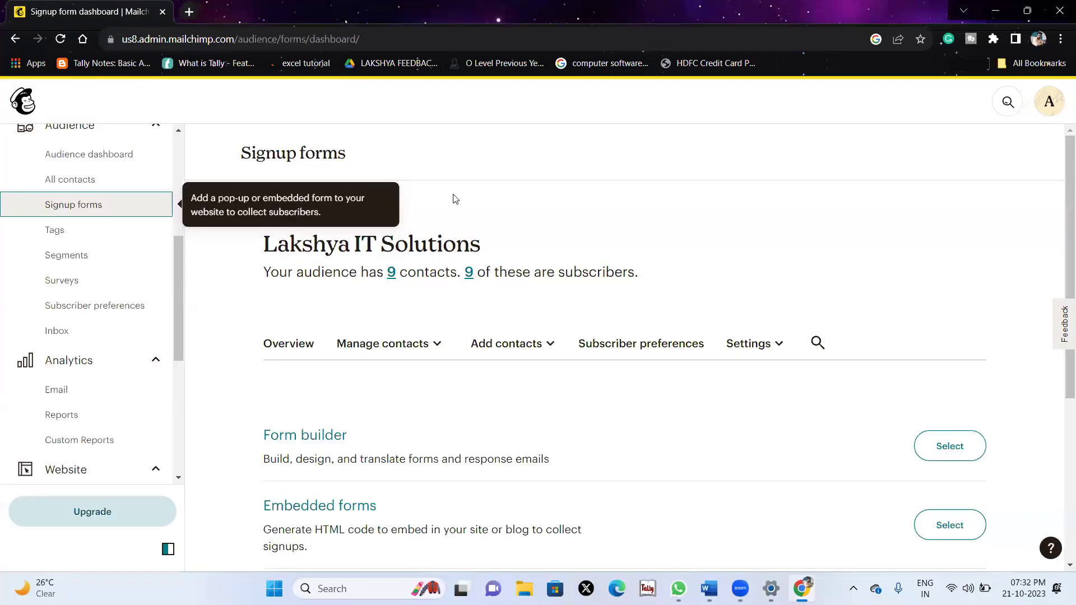
pyautogui.moveTo(242, 233); pyautogui.dragTo(423, 253)
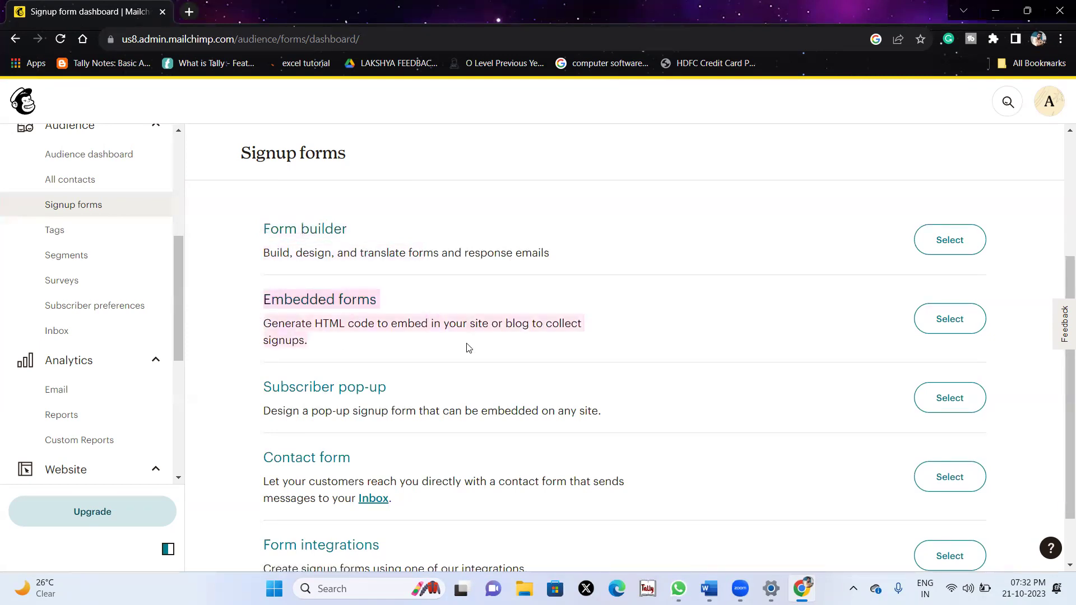
pyautogui.click(959, 330)
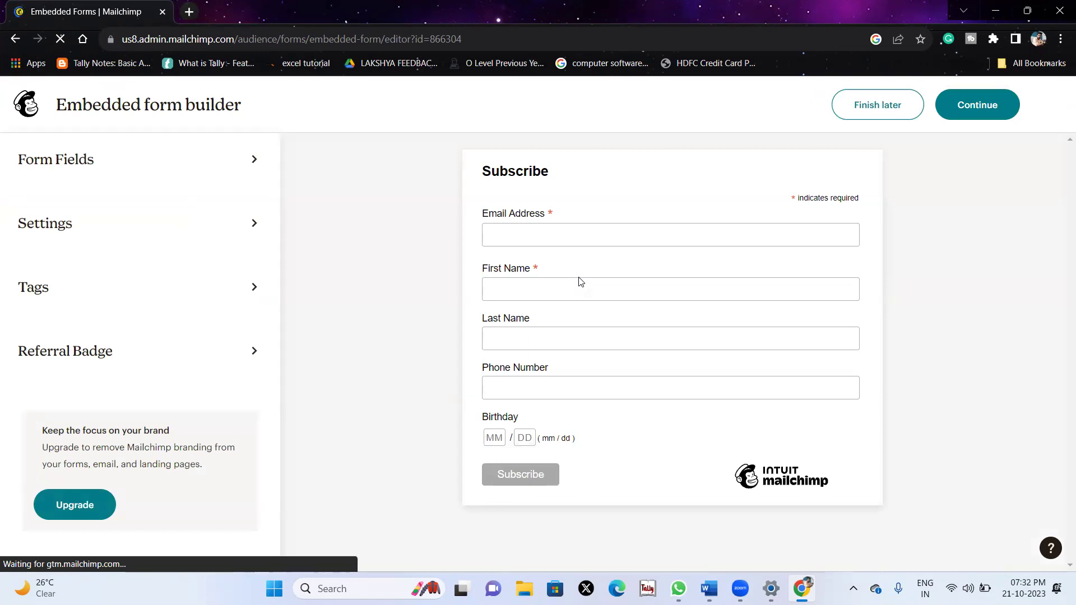
# Review the embedded form's Form Fields and Settings panels.
pyautogui.click(149, 168)
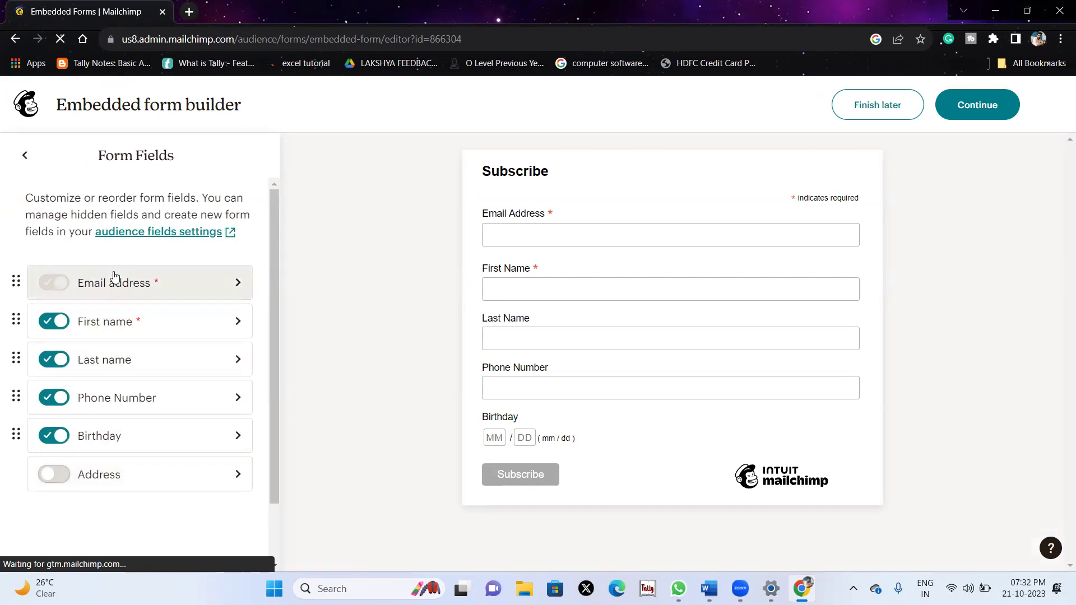
pyautogui.click(25, 157)
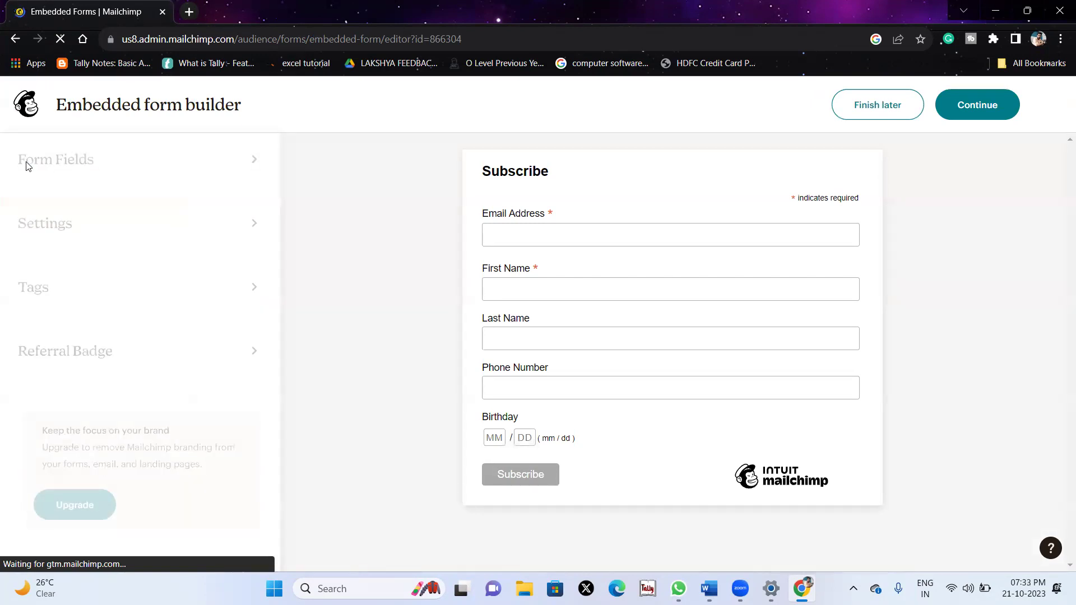
pyautogui.click(66, 214)
pyautogui.scroll(-2, 129, 404)
pyautogui.scroll(2, 132, 425)
pyautogui.scroll(-2, 162, 395)
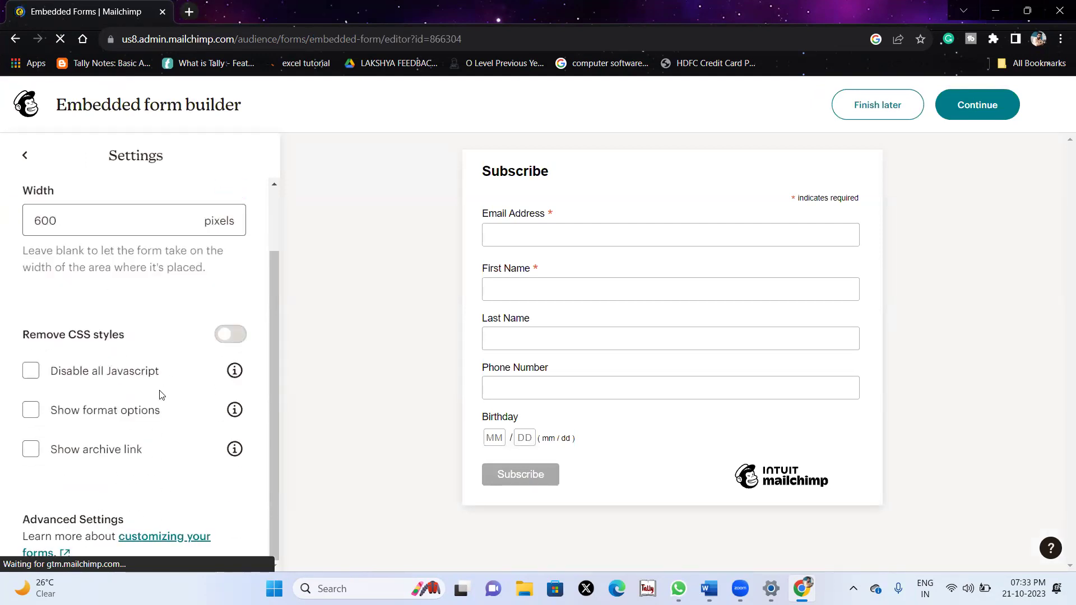
pyautogui.scroll(2, 162, 395)
pyautogui.click(26, 154)
# Check the Tags and Referral Badge options, then continue to get the embed code.
pyautogui.click(96, 285)
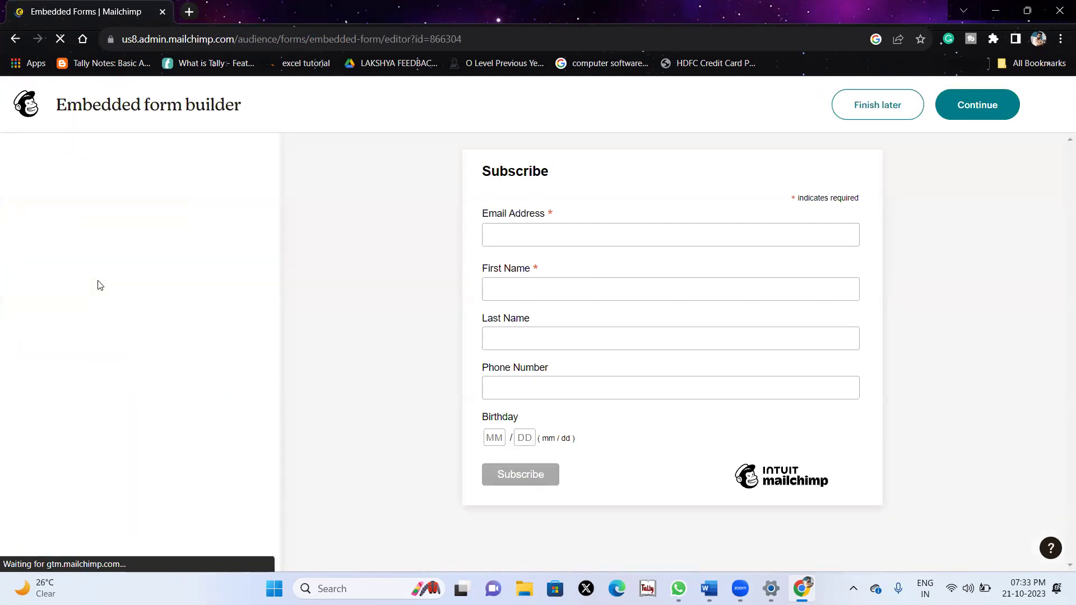
pyautogui.rightClick(166, 454)
pyautogui.click(90, 313)
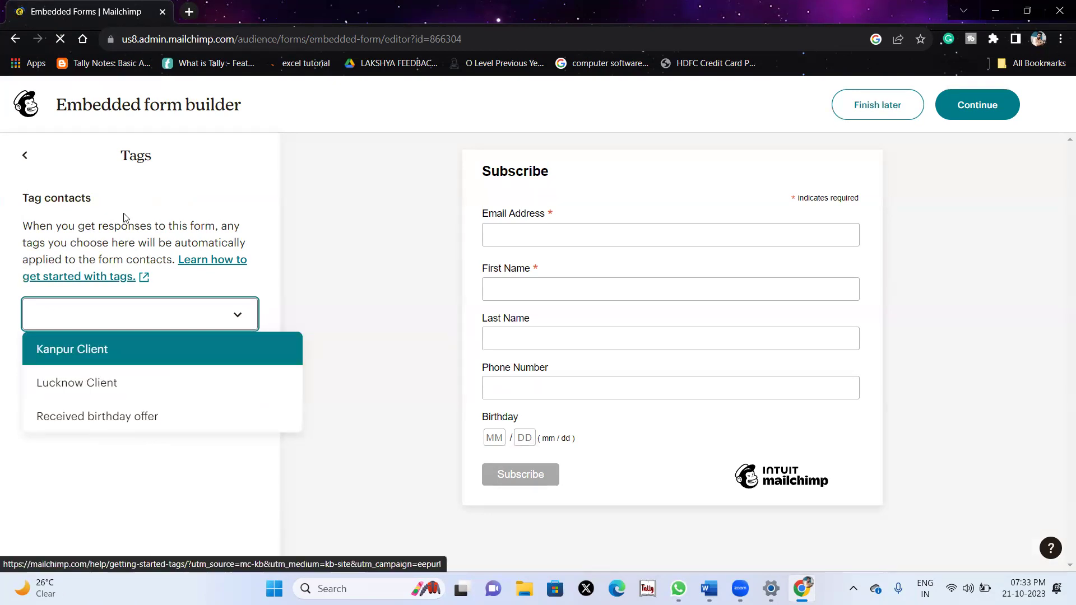
pyautogui.click(25, 156)
pyautogui.click(73, 358)
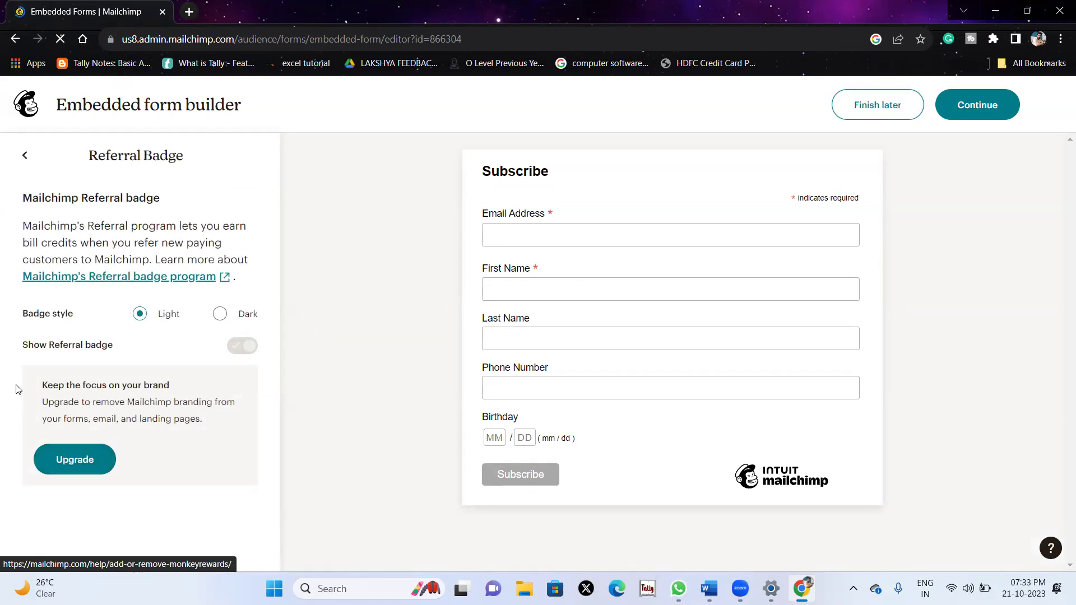
pyautogui.moveTo(35, 390); pyautogui.dragTo(235, 437)
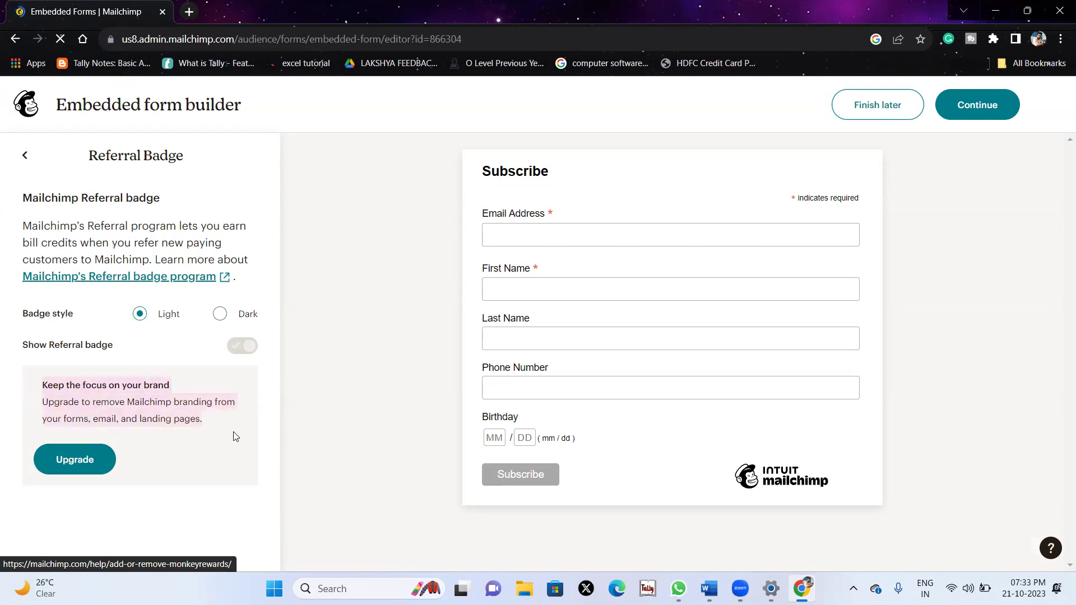
pyautogui.click(136, 502)
pyautogui.click(25, 155)
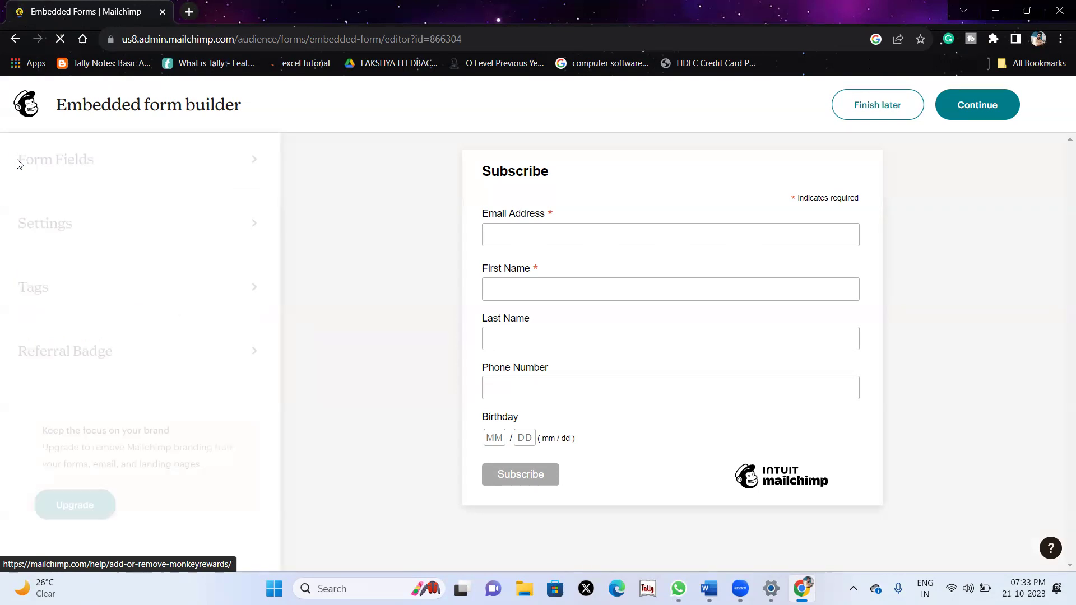
pyautogui.click(974, 107)
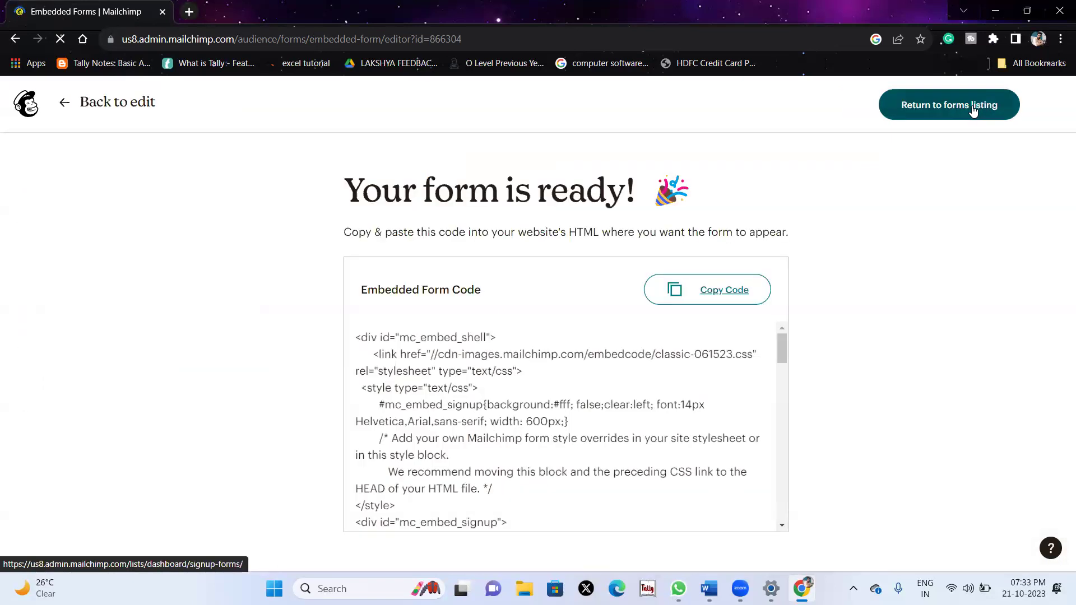
# Copy the embedded Mailchimp form code from the 'Your form is ready!' page.
pyautogui.scroll(-5, 629, 351)
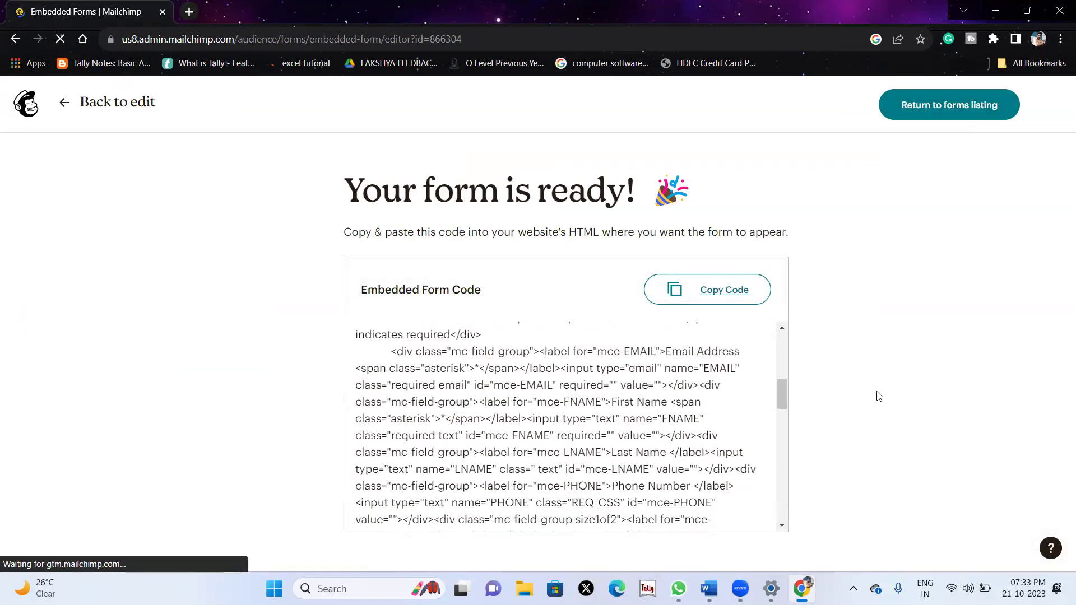
pyautogui.scroll(5, 656, 413)
pyautogui.moveTo(331, 213); pyautogui.dragTo(728, 211)
pyautogui.click(713, 295)
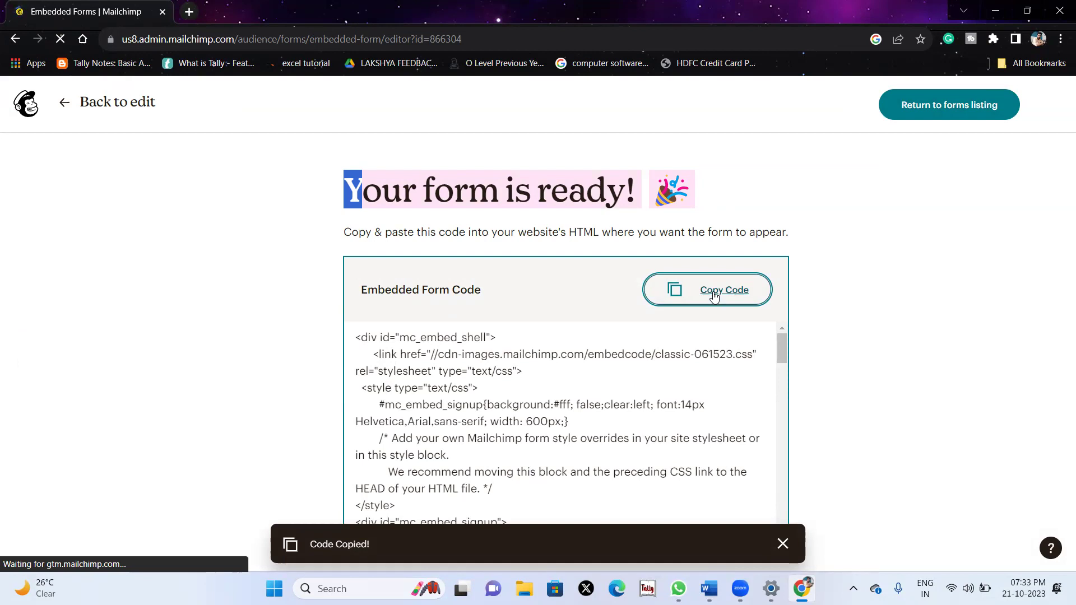
pyautogui.scroll(-12, 660, 385)
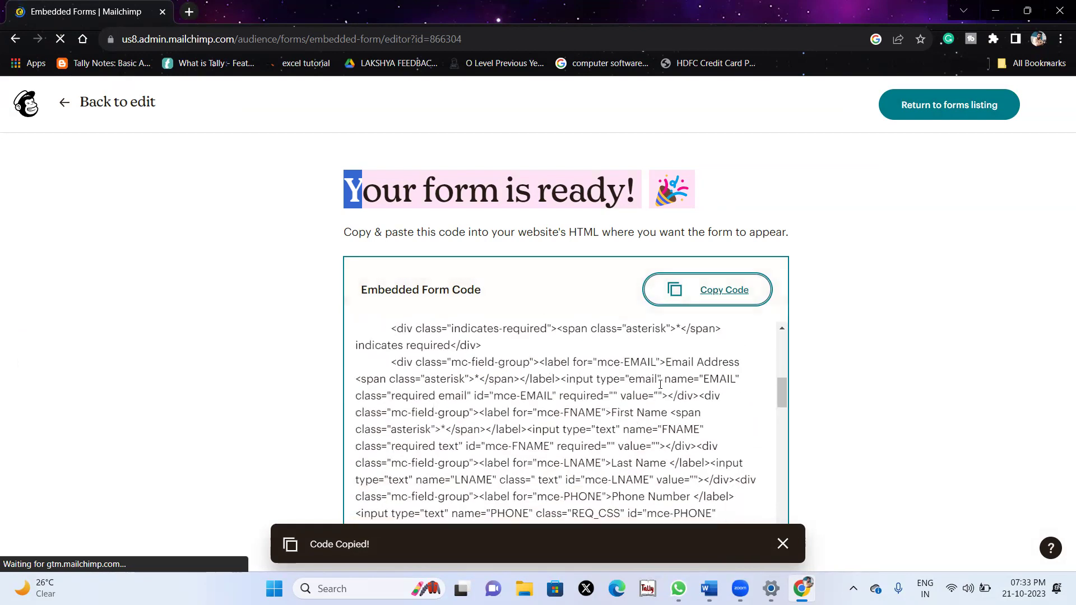
pyautogui.scroll(-5, 660, 385)
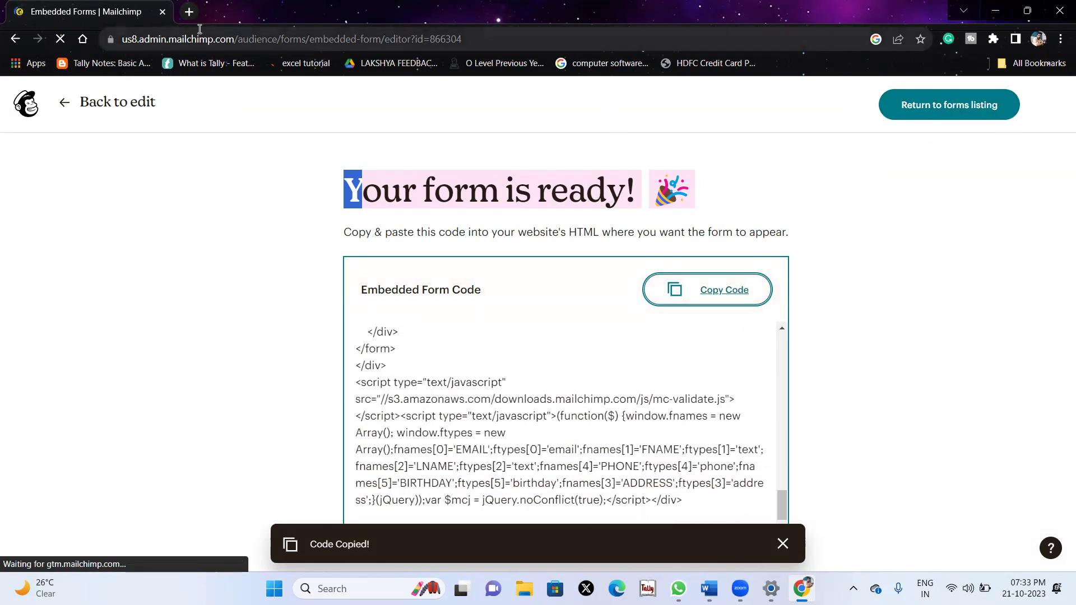
# Load lakshyaithub.kesug.com in a new browser tab.
pyautogui.click(189, 12)
pyautogui.click(197, 42)
pyautogui.write('lak')
pyautogui.press('Return')
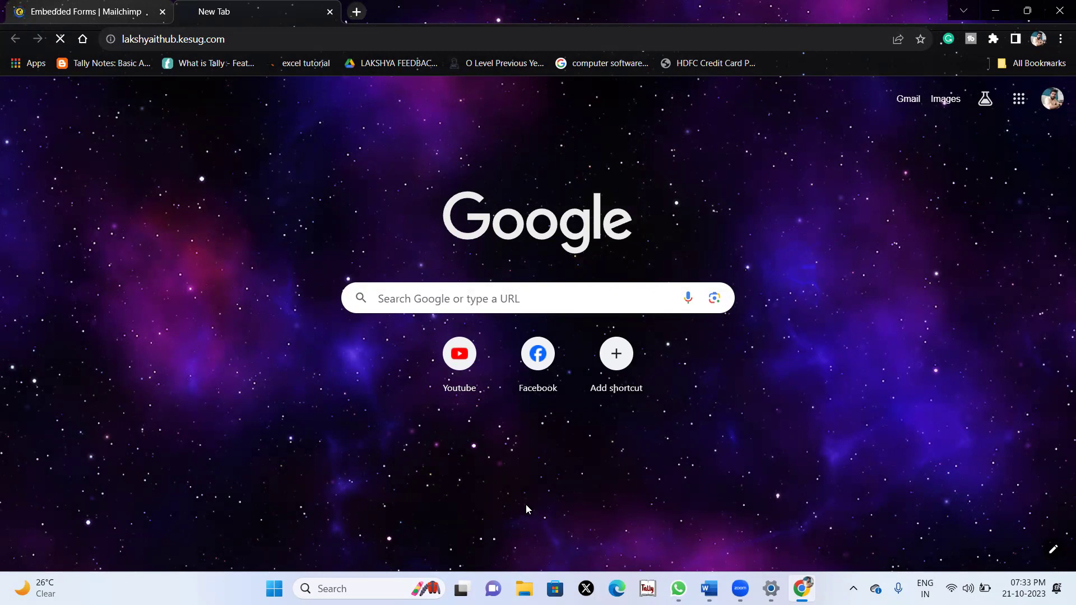
# Open the Lakshya IT Hub Contact Us page and scroll to its Mailchimp Subscribe form.
pyautogui.click(151, 6)
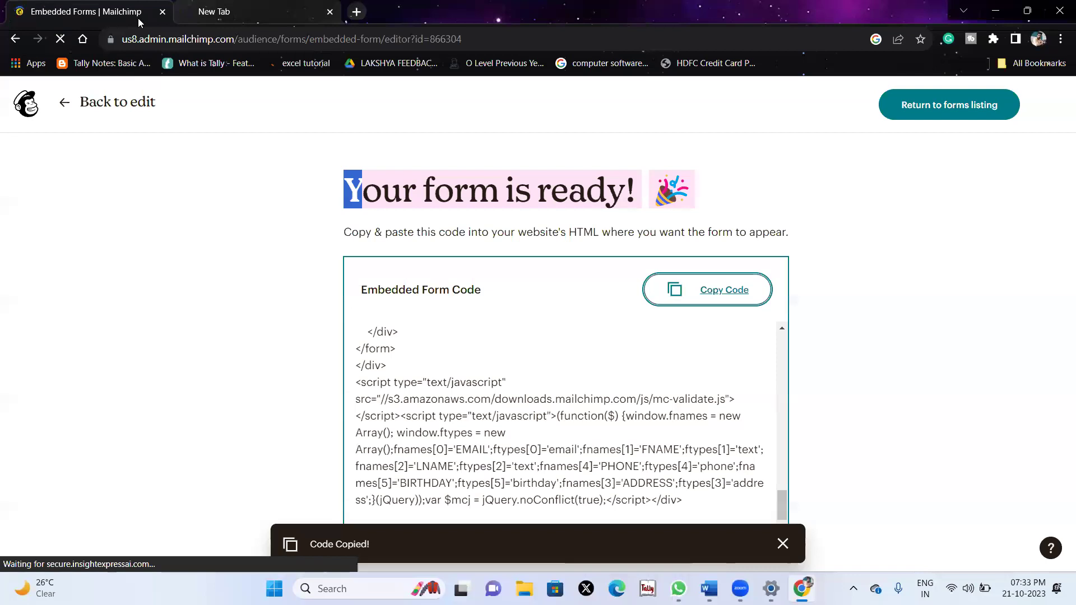
pyautogui.click(250, 12)
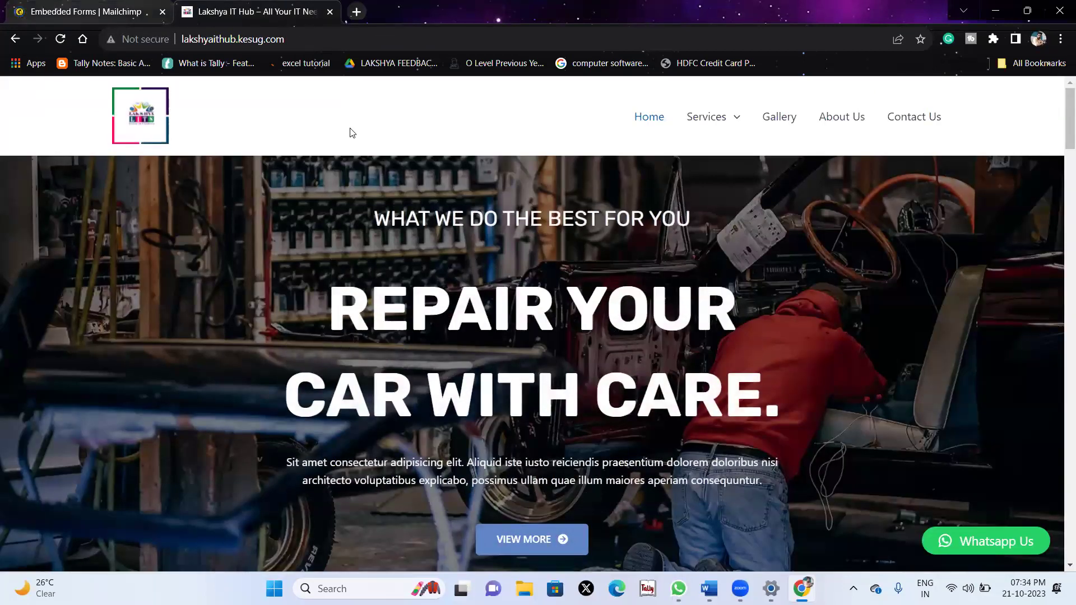
pyautogui.scroll(-5, 587, 259)
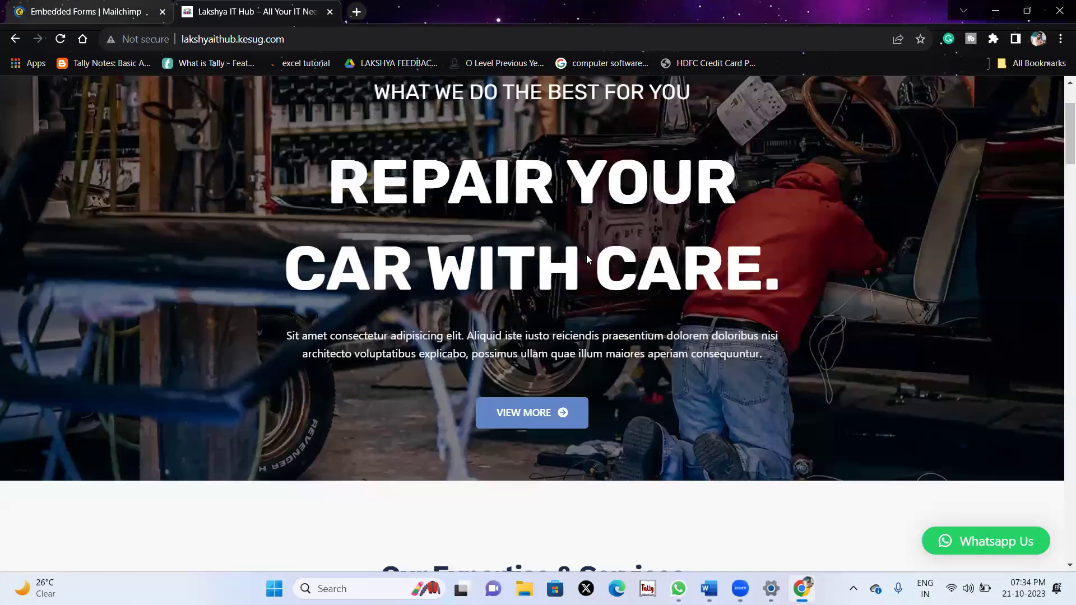
pyautogui.scroll(5, 840, 134)
pyautogui.click(906, 124)
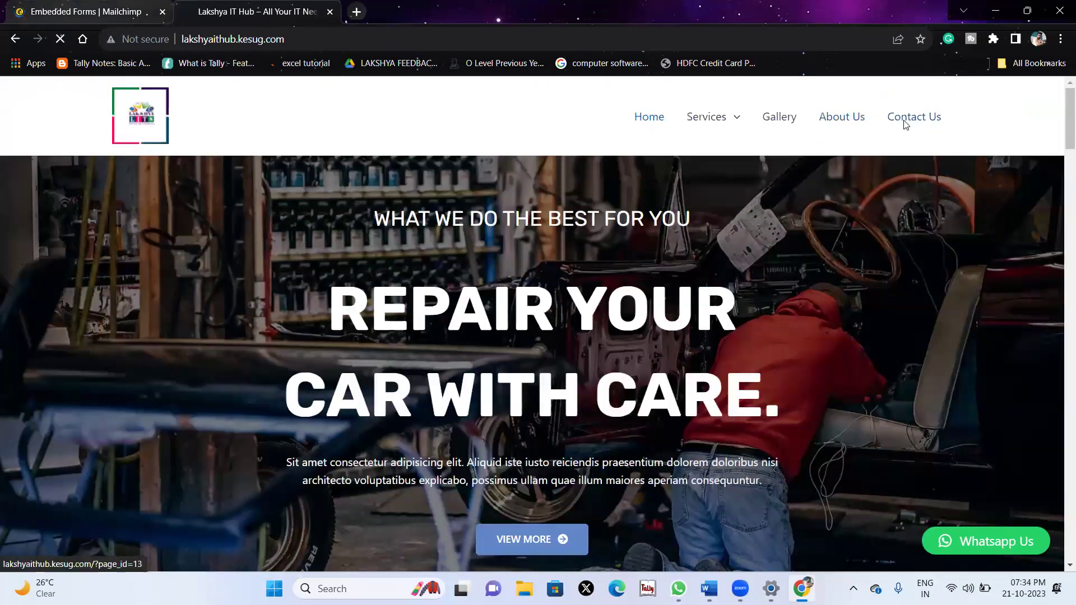
pyautogui.scroll(-3, 657, 321)
pyautogui.scroll(-5, 657, 322)
pyautogui.scroll(10, 887, 183)
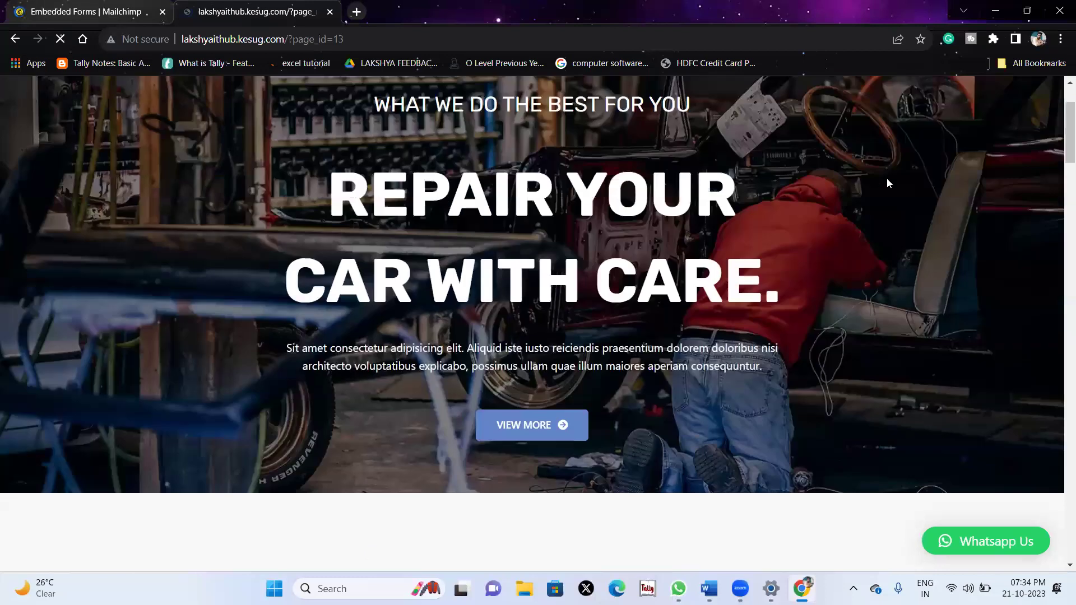
pyautogui.scroll(-10, 909, 298)
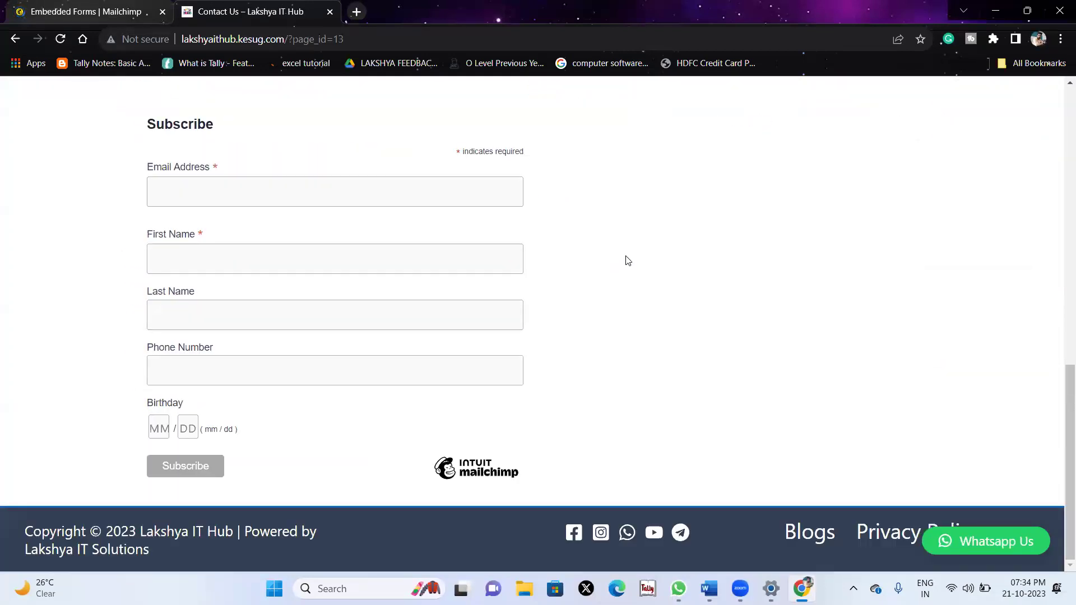
pyautogui.scroll(5, 533, 389)
pyautogui.scroll(-5, 533, 389)
# Reload the Contact Us page and trim the page id from the address bar.
pyautogui.press('F5')
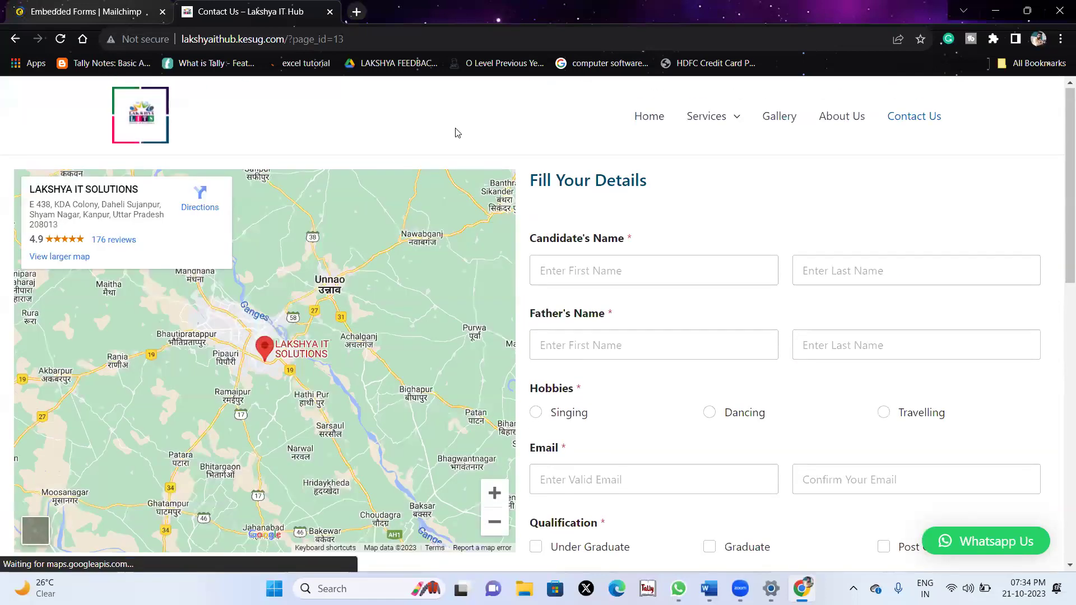
pyautogui.click(370, 38)
pyautogui.press('End')
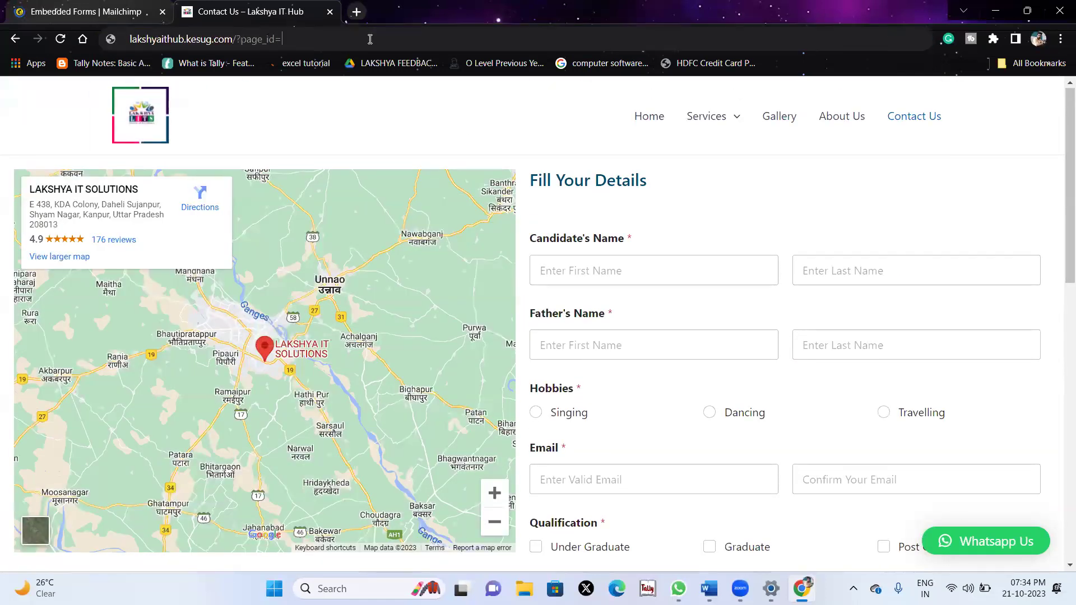
pyautogui.press('BackSpace')
pyautogui.press('BackSpace')
pyautogui.press('BackSpace')
pyautogui.press('BackSpace')
pyautogui.press('BackSpace')
pyautogui.press('BackSpace')
pyautogui.press('BackSpace')
pyautogui.press('BackSpace')
pyautogui.press('BackSpace')
pyautogui.press('BackSpace')
pyautogui.press('BackSpace')
# Load lakshyaithub.kesug.com/wp-admin and log in with the admin username and password.
pyautogui.write('wp-admin/')
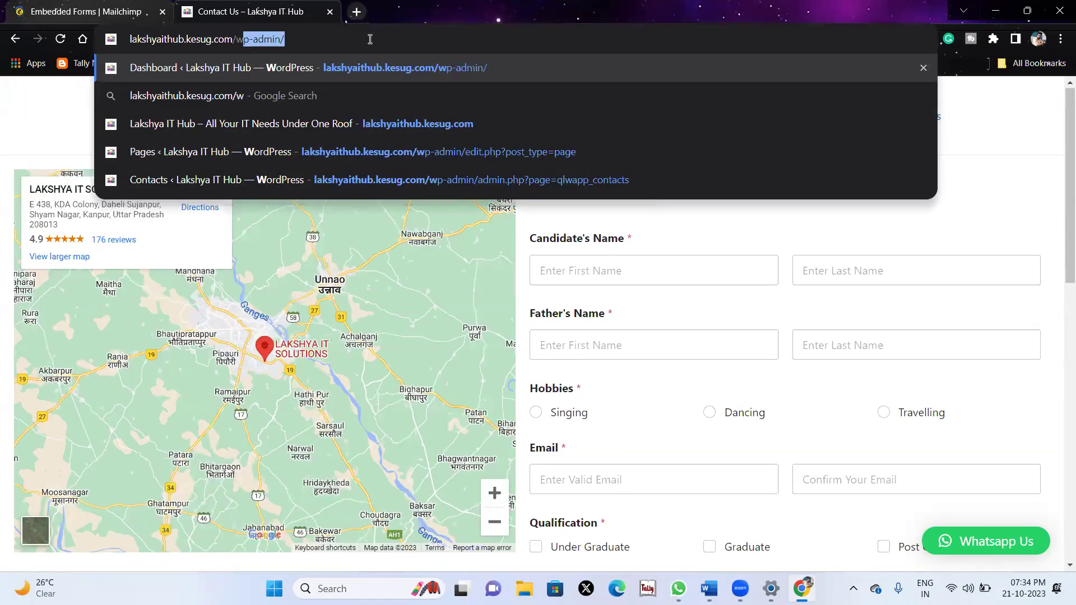
pyautogui.press('Return')
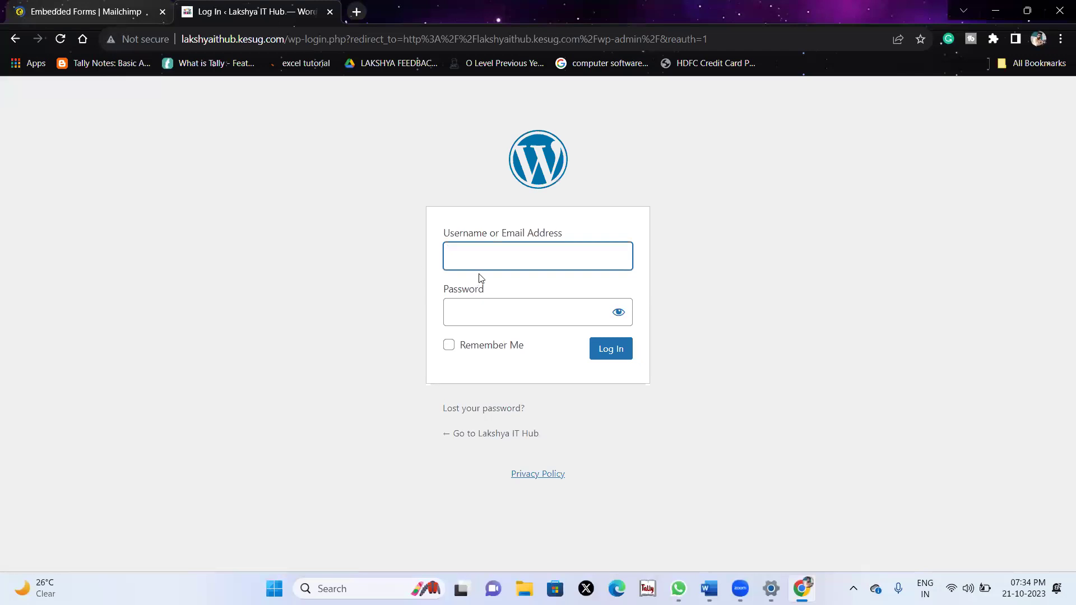
pyautogui.click(492, 259)
pyautogui.write('admin')
pyautogui.press('Tab')
pyautogui.write('*****')
pyautogui.press('Return')
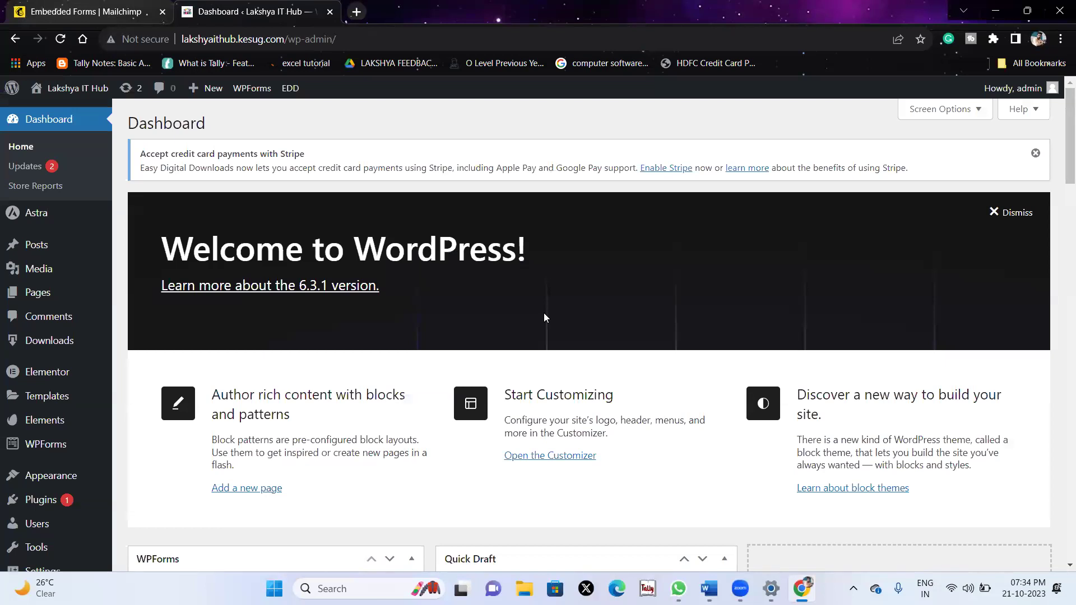
pyautogui.scroll(-1, 34, 280)
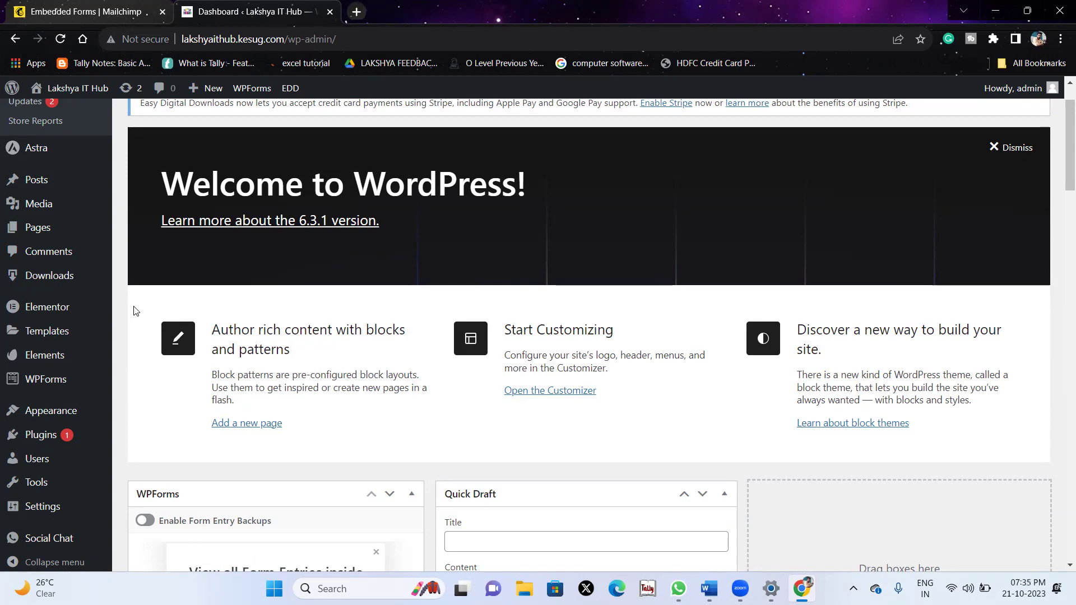
pyautogui.scroll(1, 54, 332)
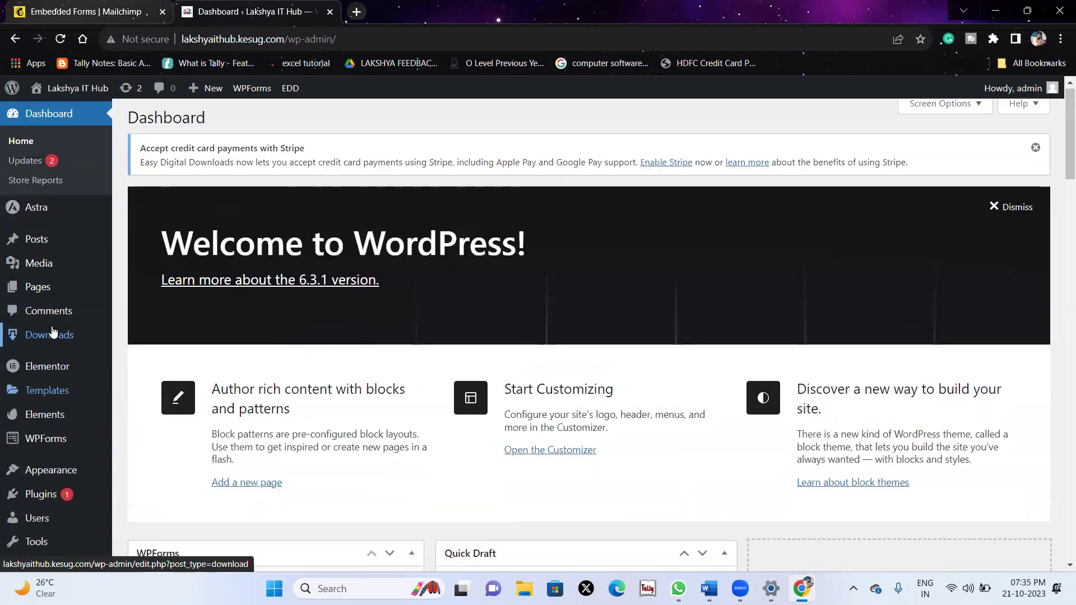
# Open the Contact Us page from All Pages in the Elementor editor.
pyautogui.moveTo(45, 286)
pyautogui.click(131, 293)
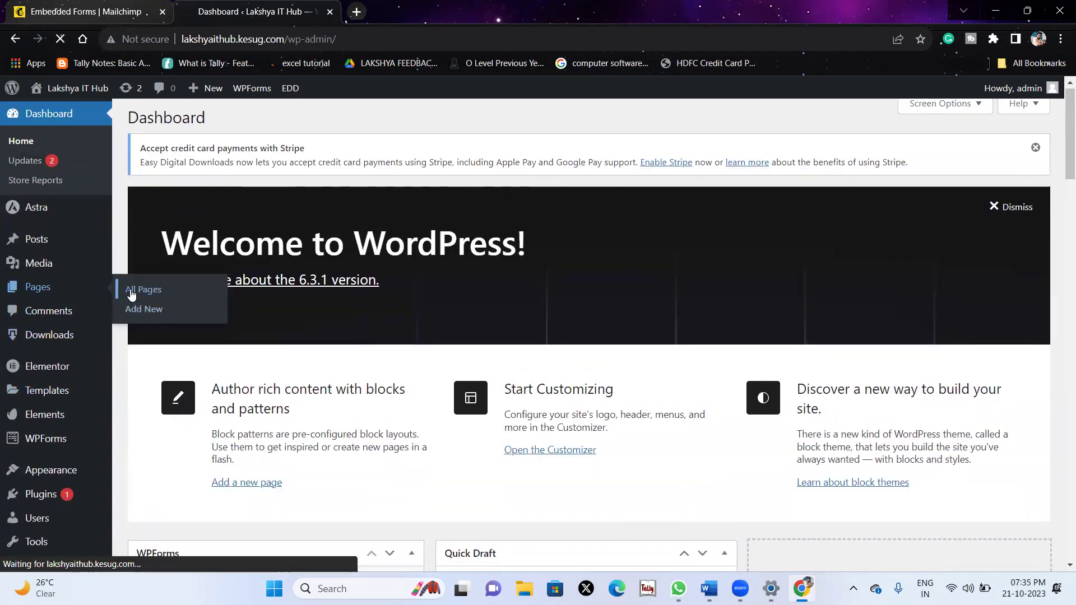
pyautogui.scroll(-10, 689, 454)
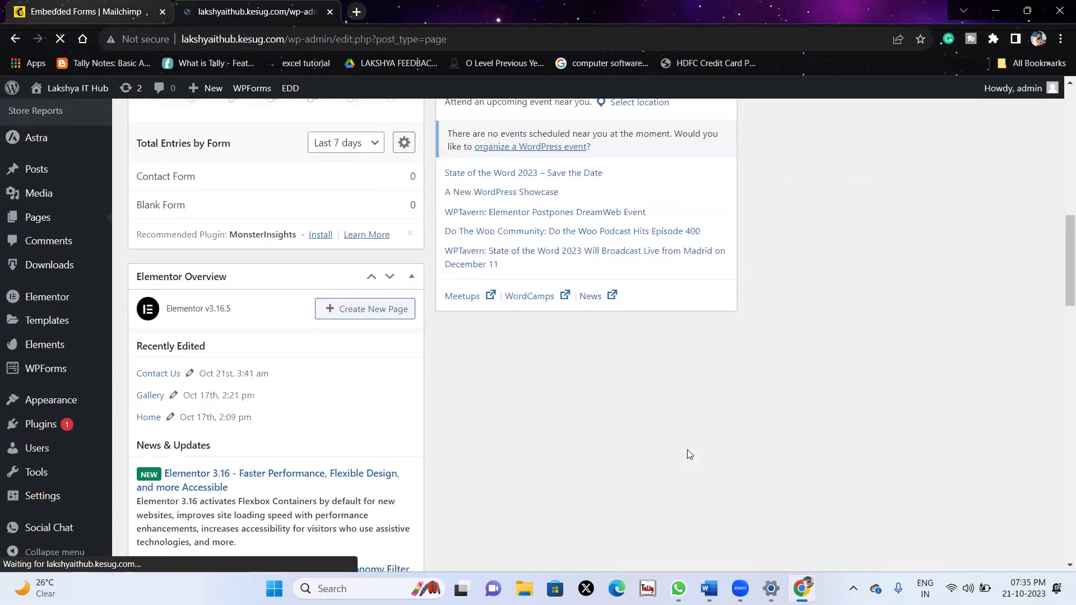
pyautogui.scroll(-8, 688, 451)
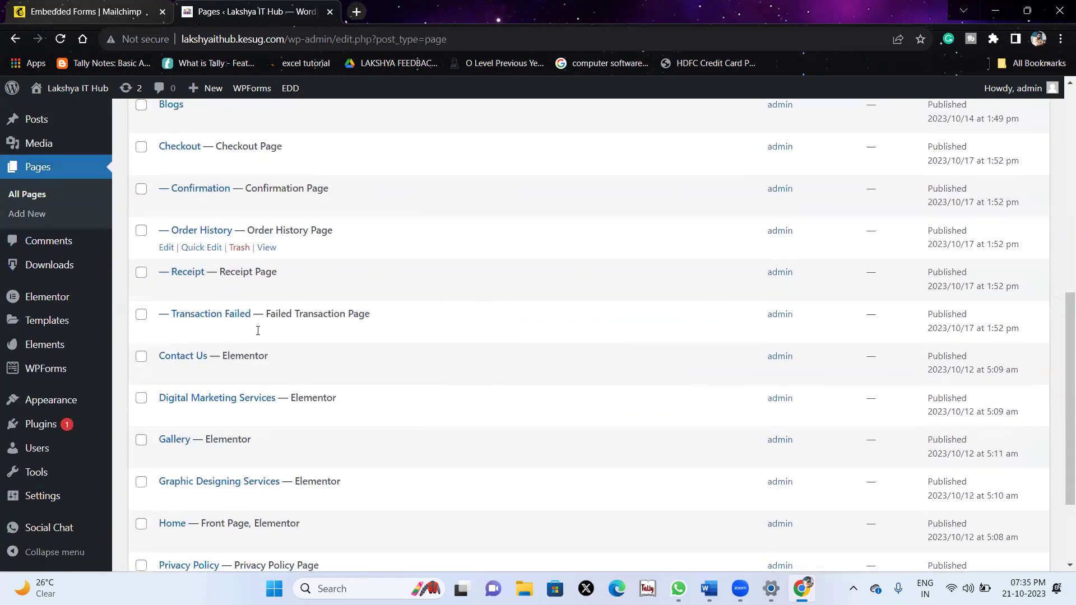
pyautogui.scroll(-3, 258, 330)
pyautogui.scroll(1, 151, 269)
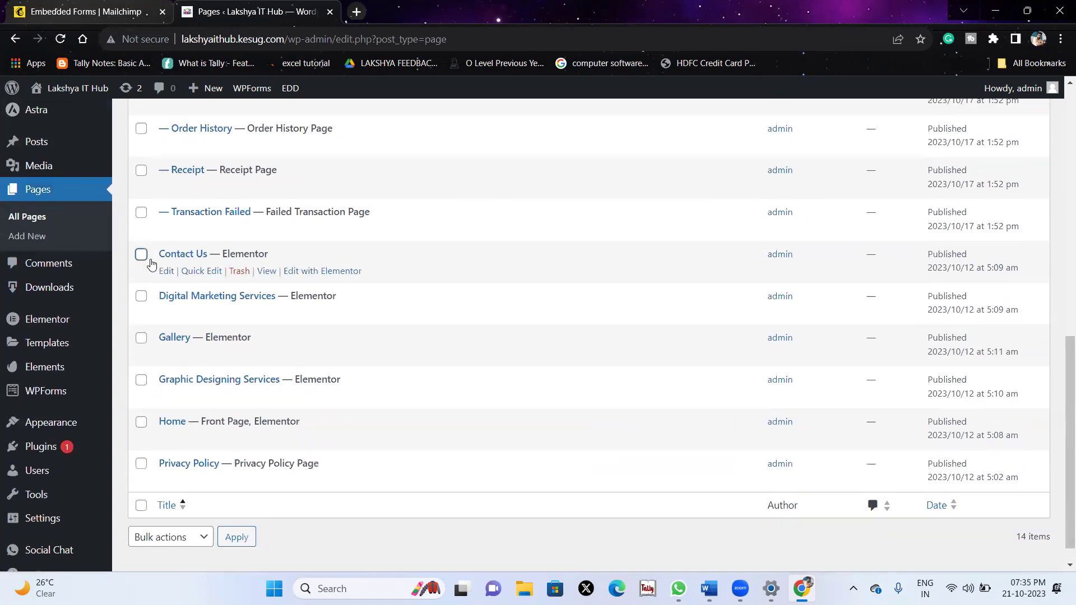
pyautogui.click(328, 271)
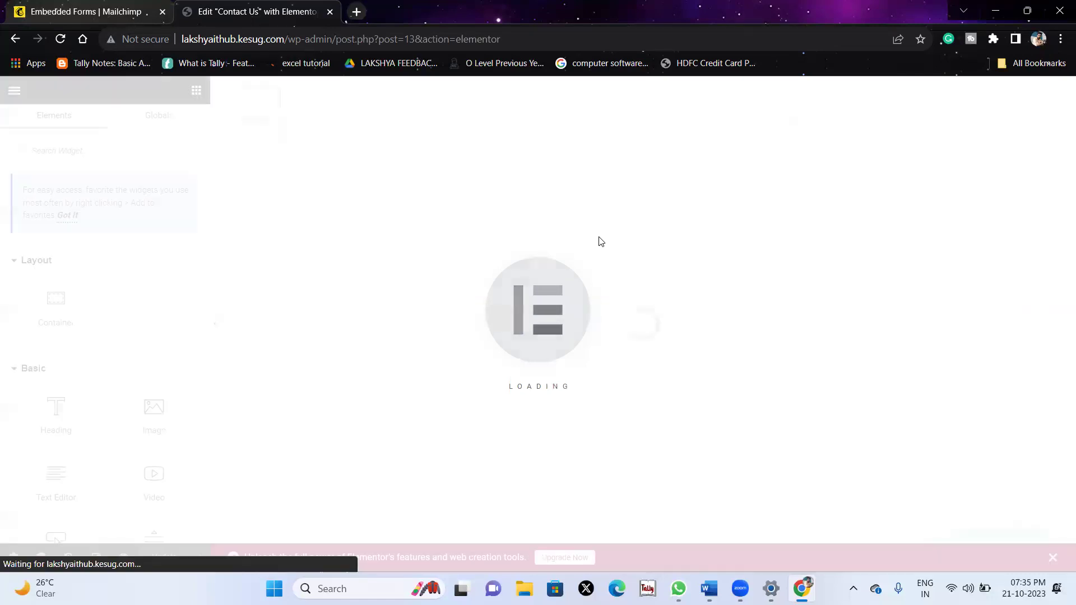
pyautogui.scroll(-10, 599, 241)
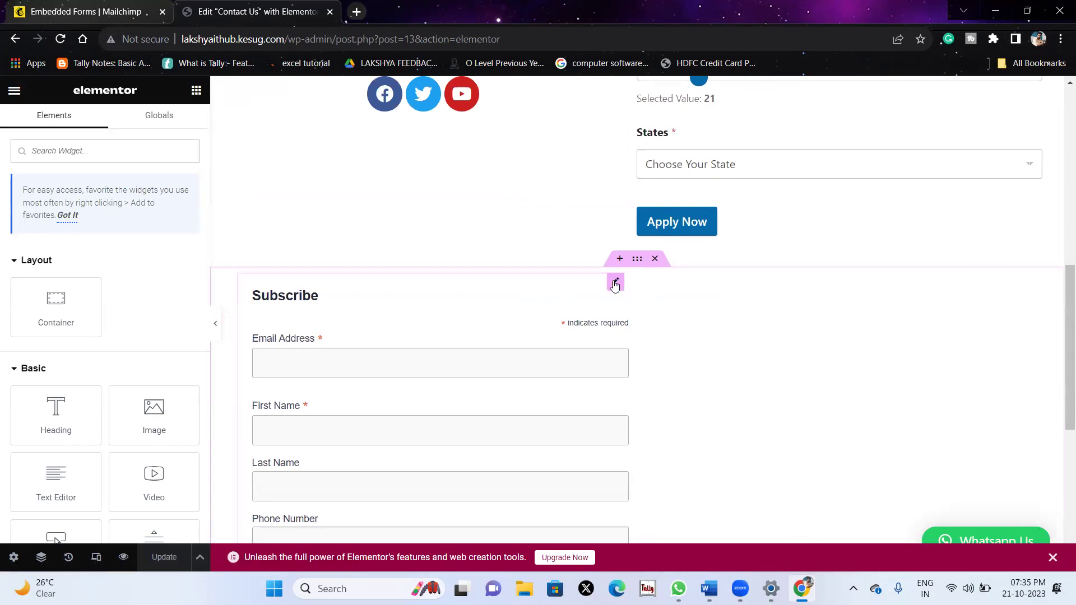
# Replace the old Subscribe widget with an HTML widget holding the pasted Mailchimp code, then Update.
pyautogui.rightClick(614, 282)
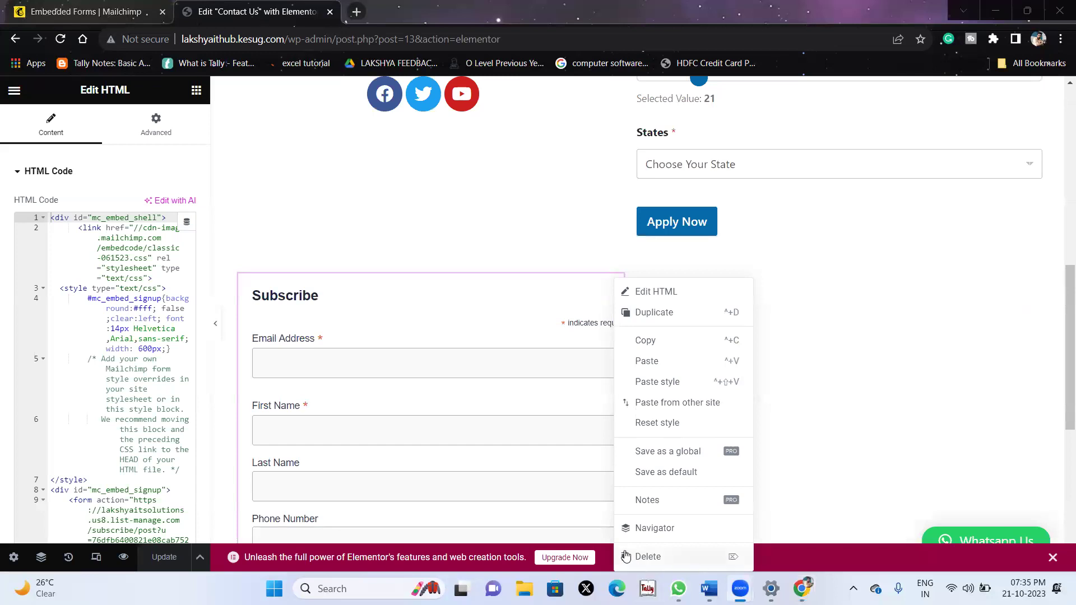
pyautogui.click(644, 558)
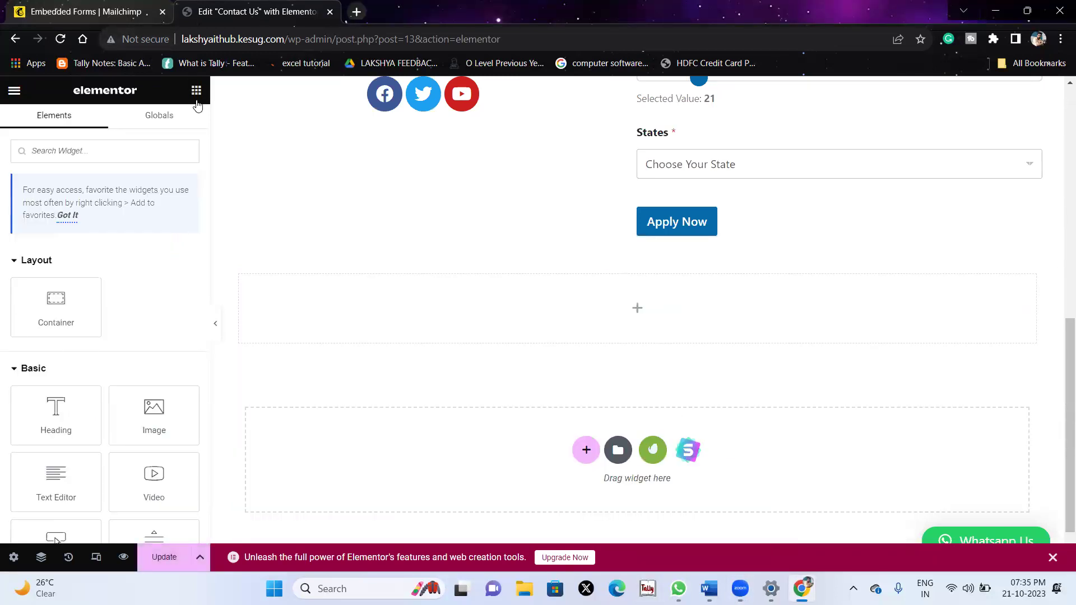
pyautogui.write('html')
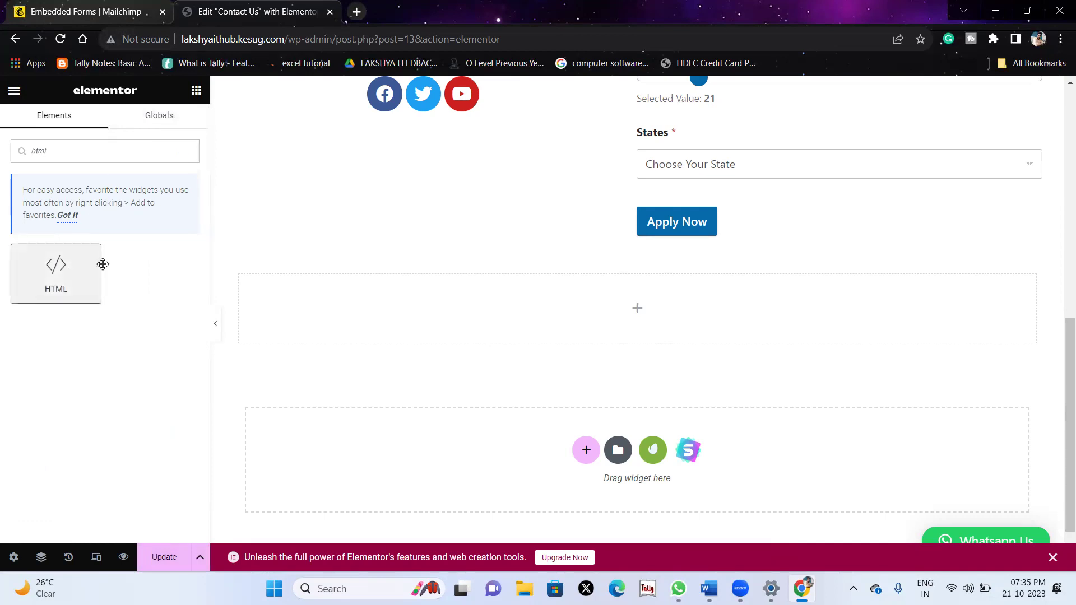
pyautogui.moveTo(96, 266); pyautogui.dragTo(377, 289)
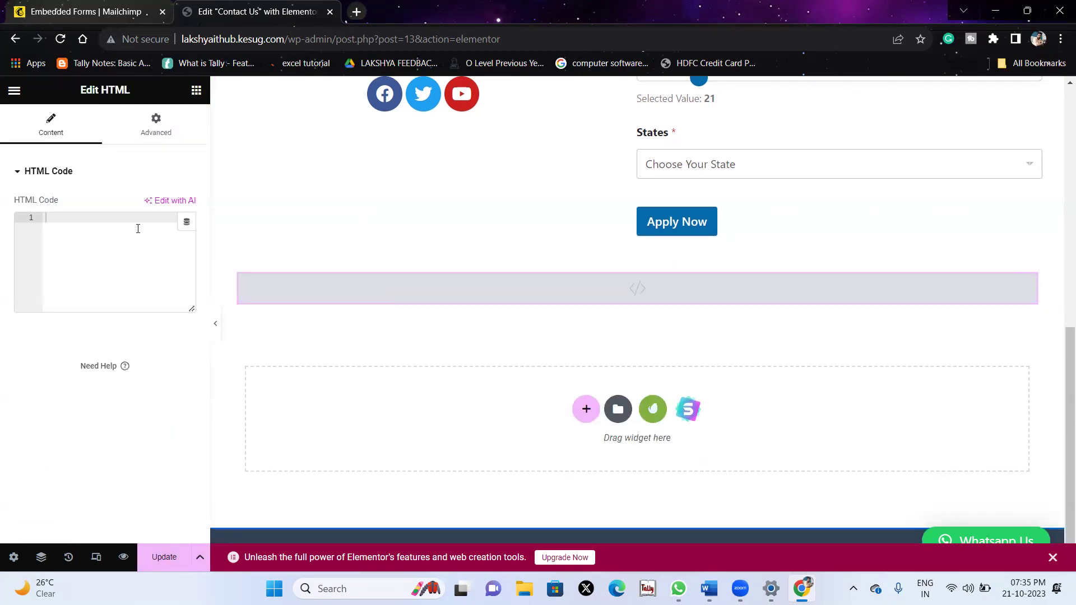
pyautogui.hotkey('ctrl', 'v')
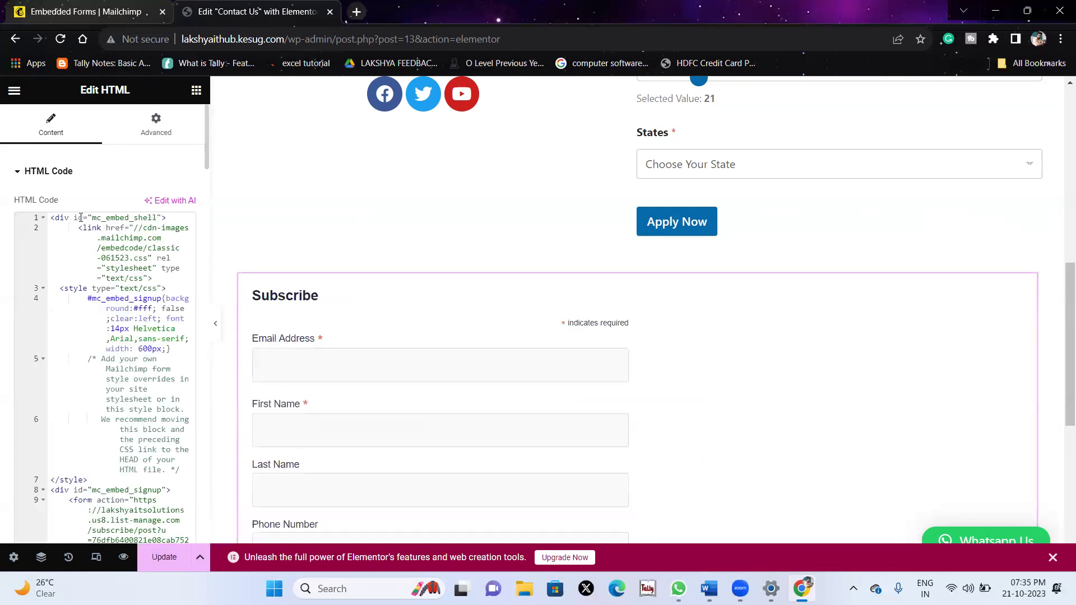
pyautogui.scroll(-5, 306, 352)
pyautogui.scroll(4, 305, 348)
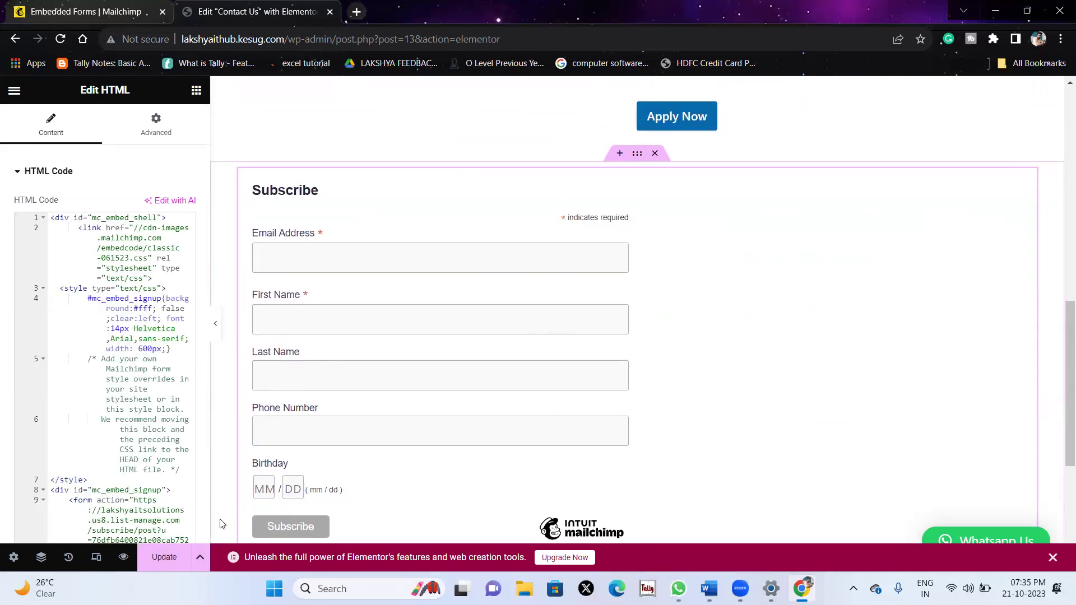
pyautogui.click(176, 564)
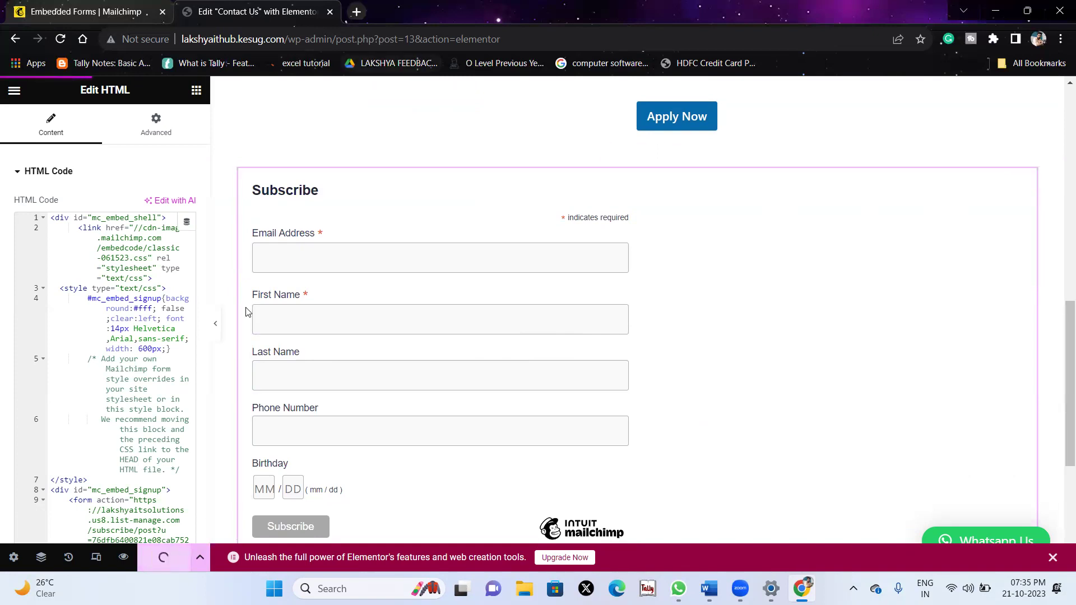
pyautogui.scroll(-5, 518, 227)
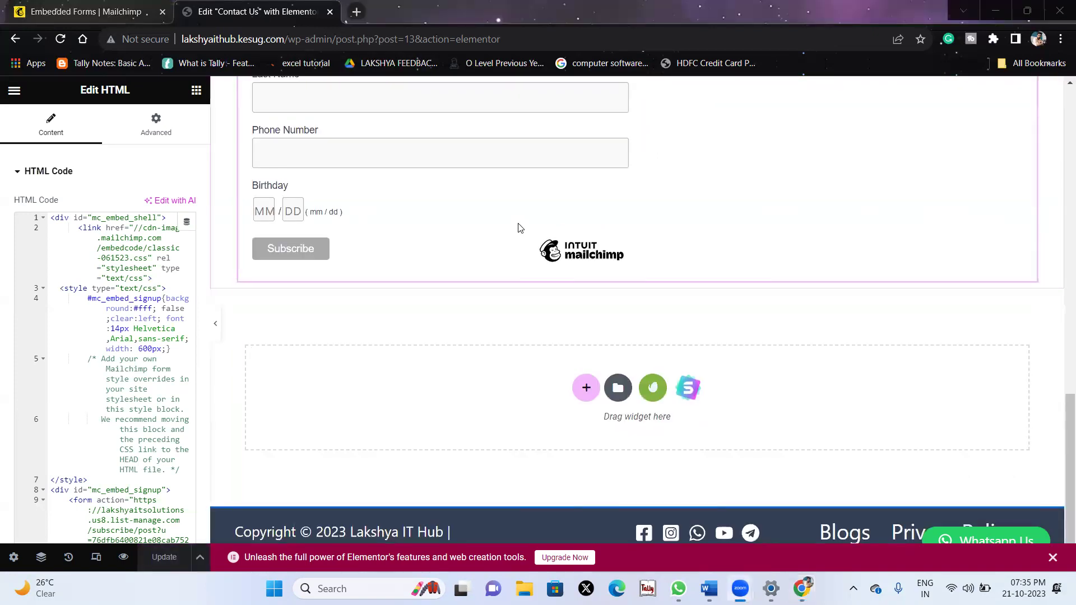
pyautogui.scroll(12, 519, 228)
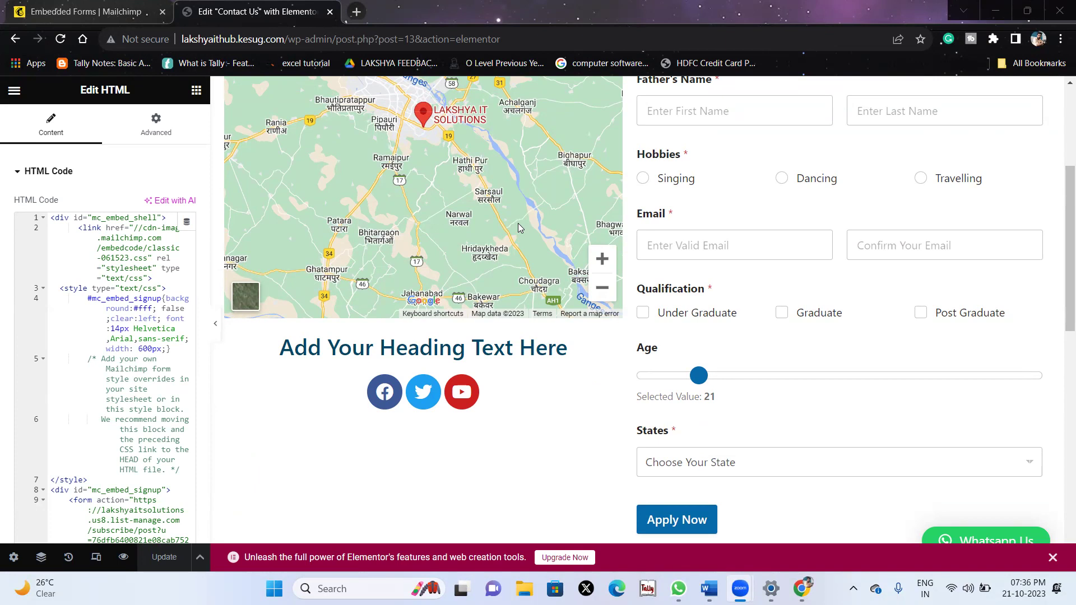
pyautogui.scroll(5, 673, 100)
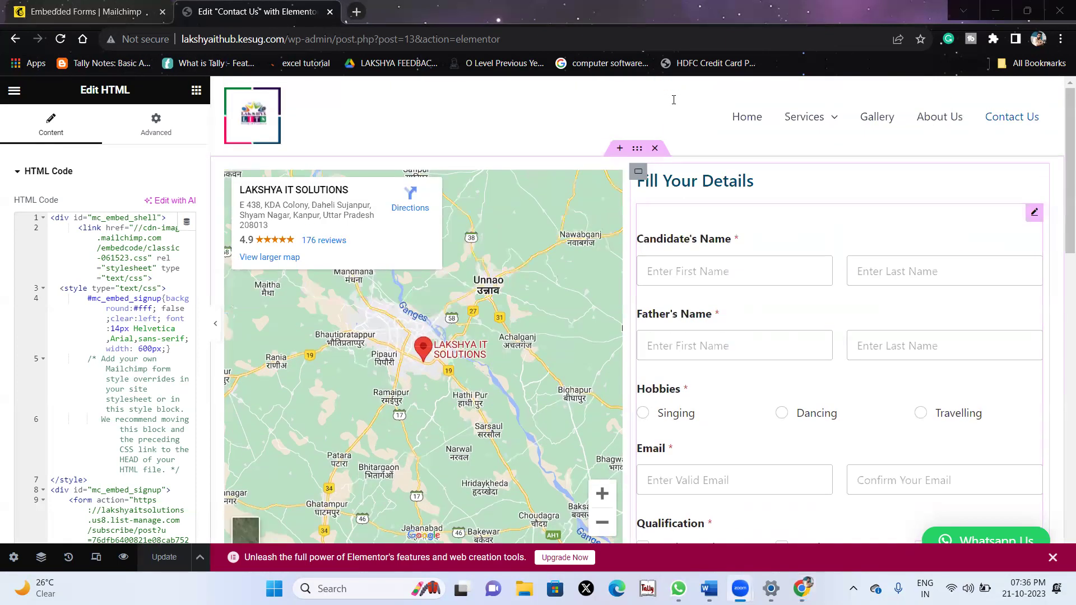
# Open the live site's Contact Us page and scroll to the Subscribe form.
pyautogui.click(294, 43)
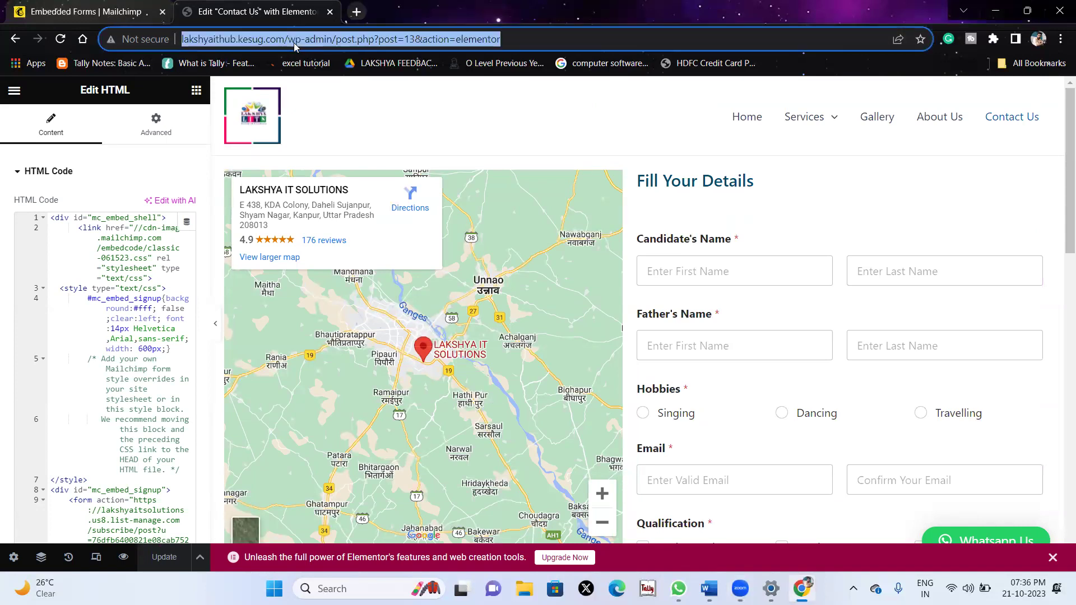
pyautogui.write('la')
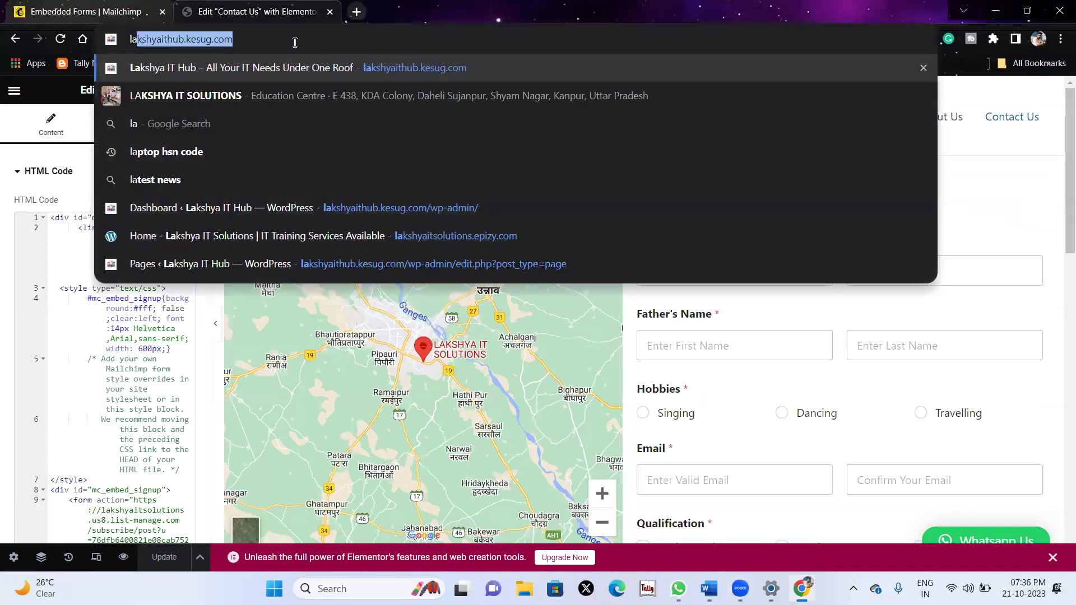
pyautogui.press('Return')
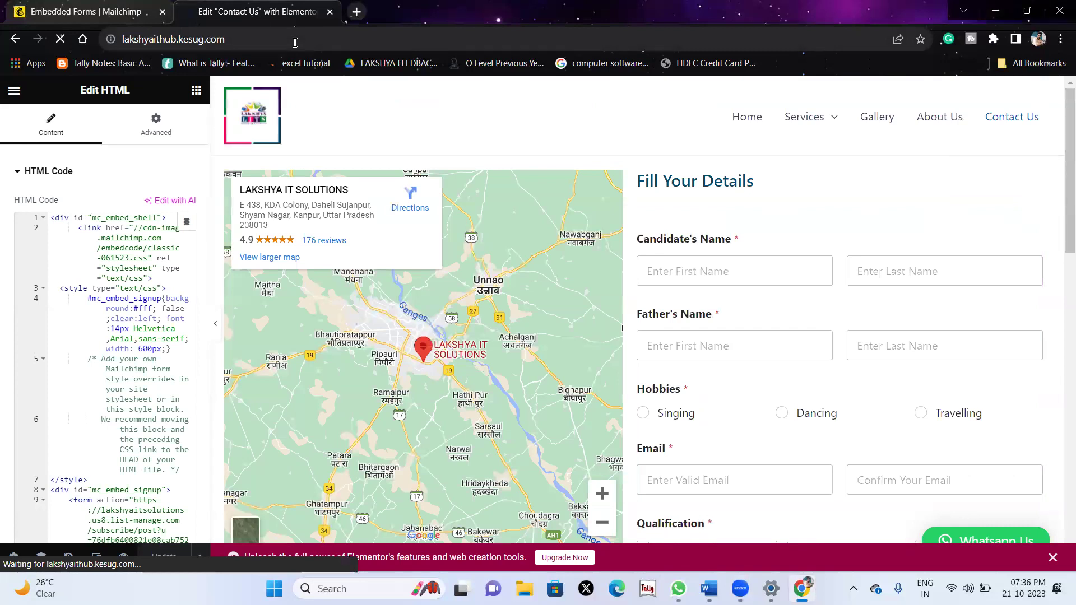
pyautogui.scroll(-5, 441, 242)
pyautogui.scroll(7, 442, 242)
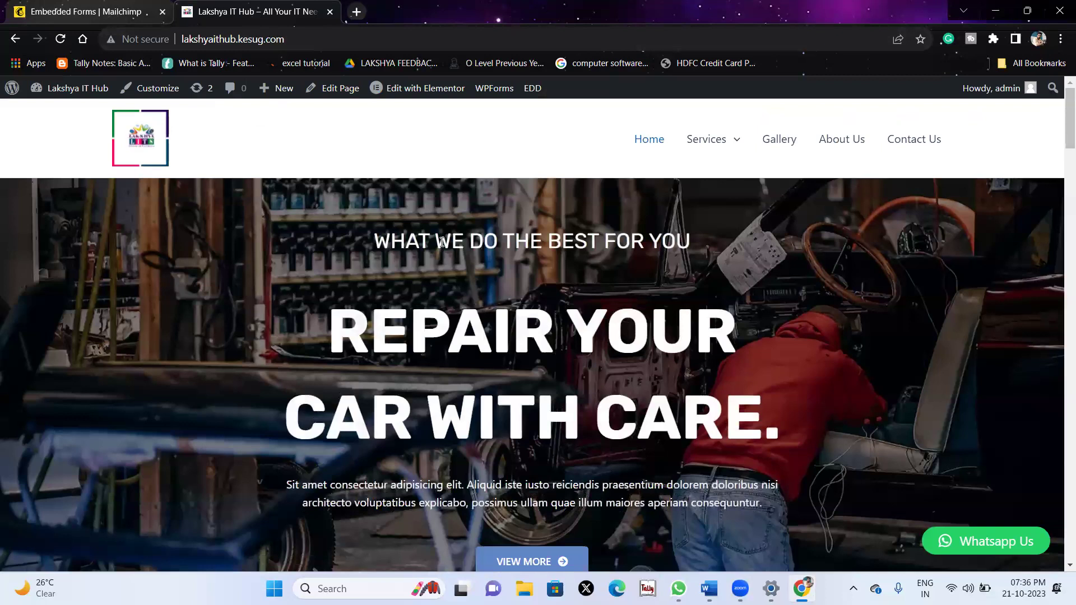
pyautogui.click(905, 146)
pyautogui.scroll(-10, 528, 369)
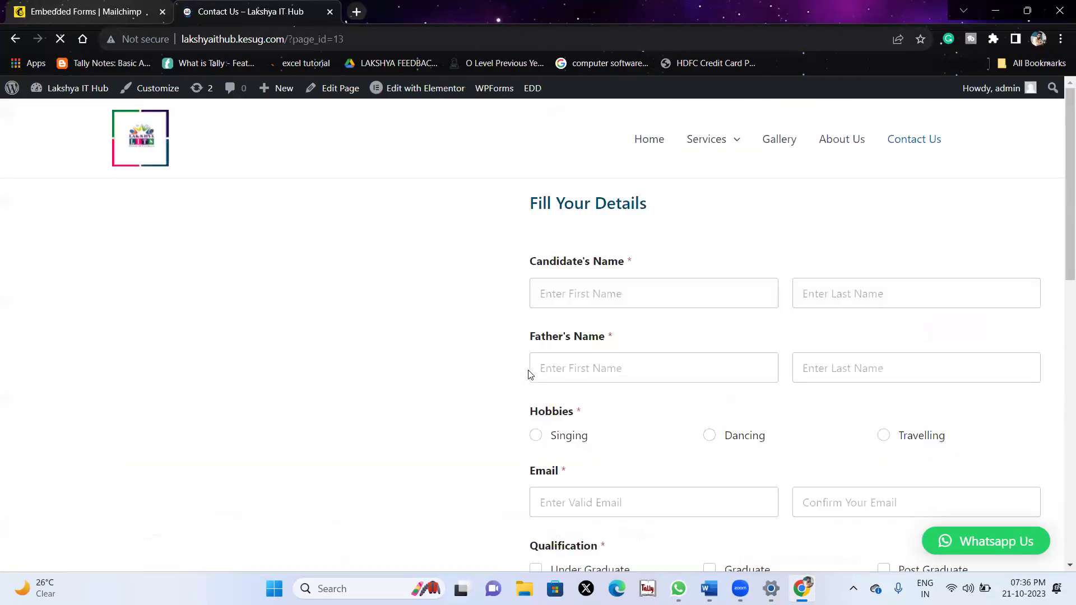
pyautogui.scroll(-15, 529, 375)
# Fill in the test contact's e-mail, first and last name, phone, and birthday 11/5.
pyautogui.click(266, 218)
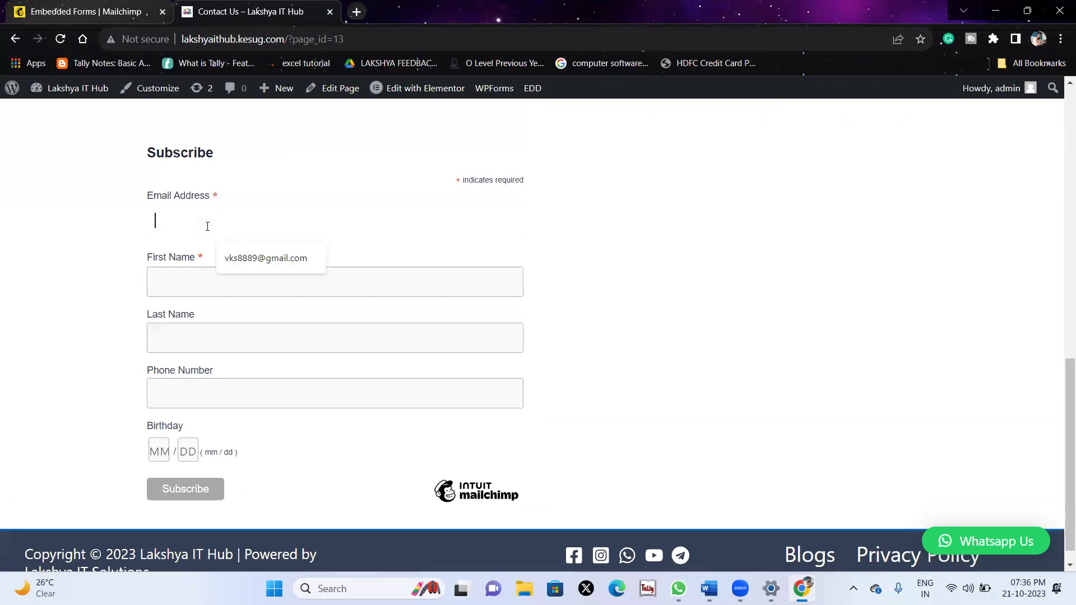
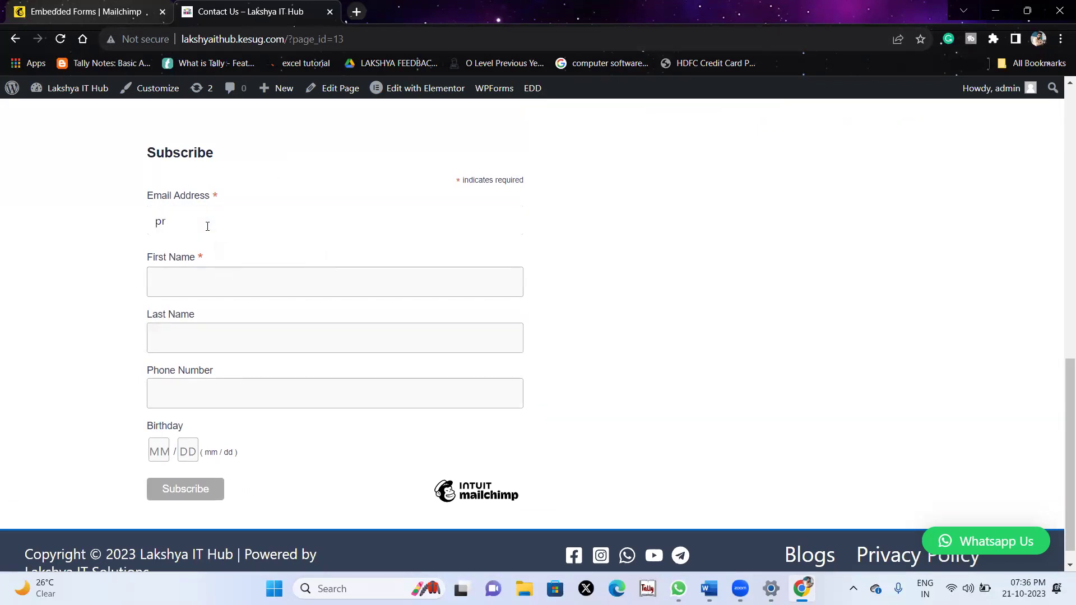
pyautogui.press('Tab')
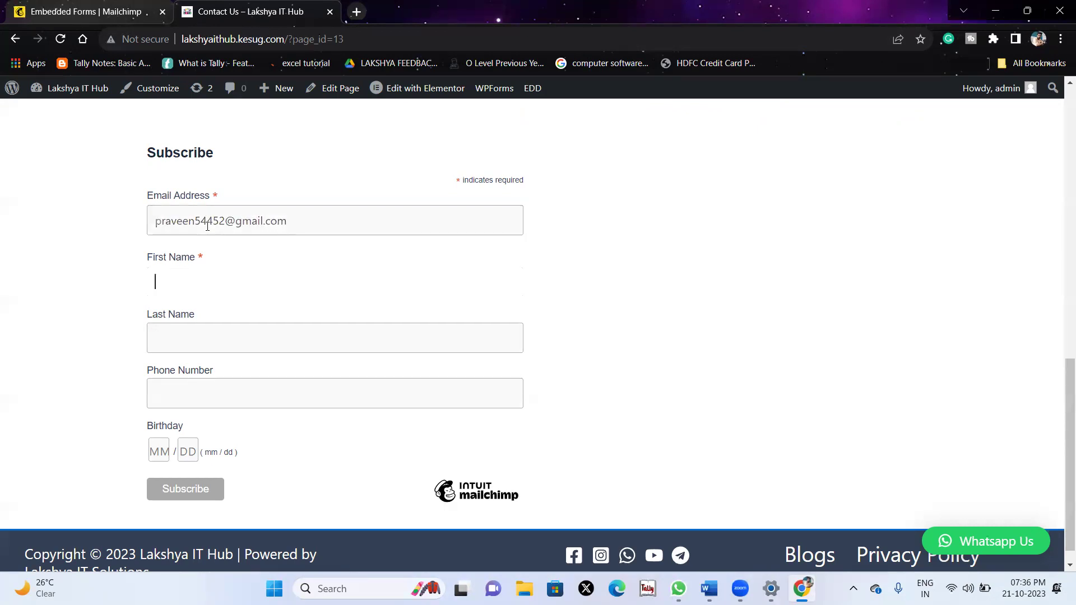
pyautogui.press('Tab')
pyautogui.press('Tab')
pyautogui.press('Tab')
pyautogui.write('11')
pyautogui.press('Tab')
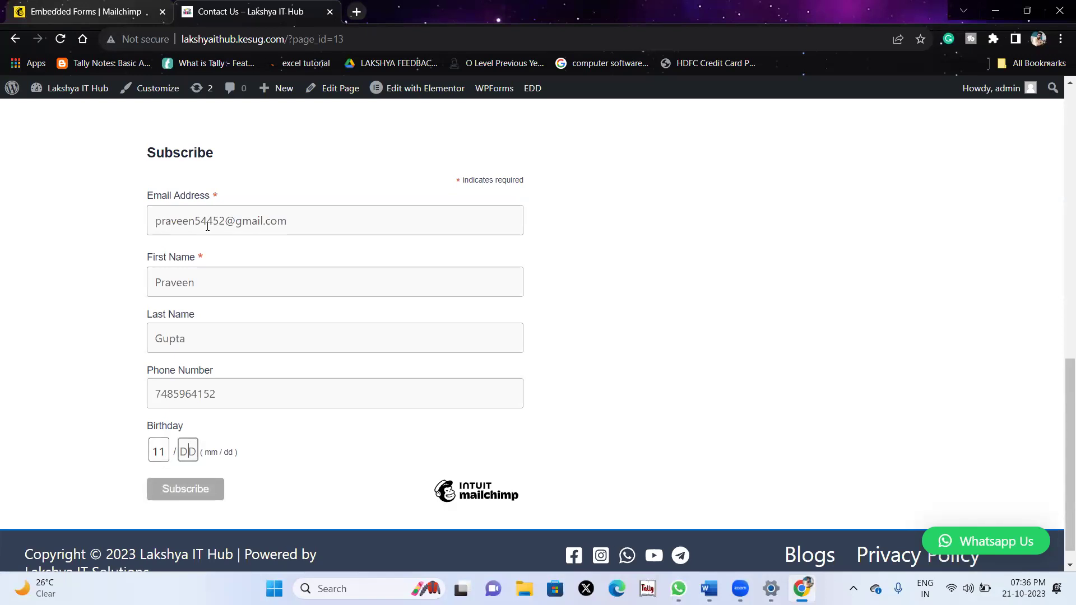
pyautogui.write('5')
# Submit the form and check the 'Thank you for subscribing!' confirmation.
pyautogui.click(183, 493)
pyautogui.moveTo(174, 503); pyautogui.dragTo(221, 500)
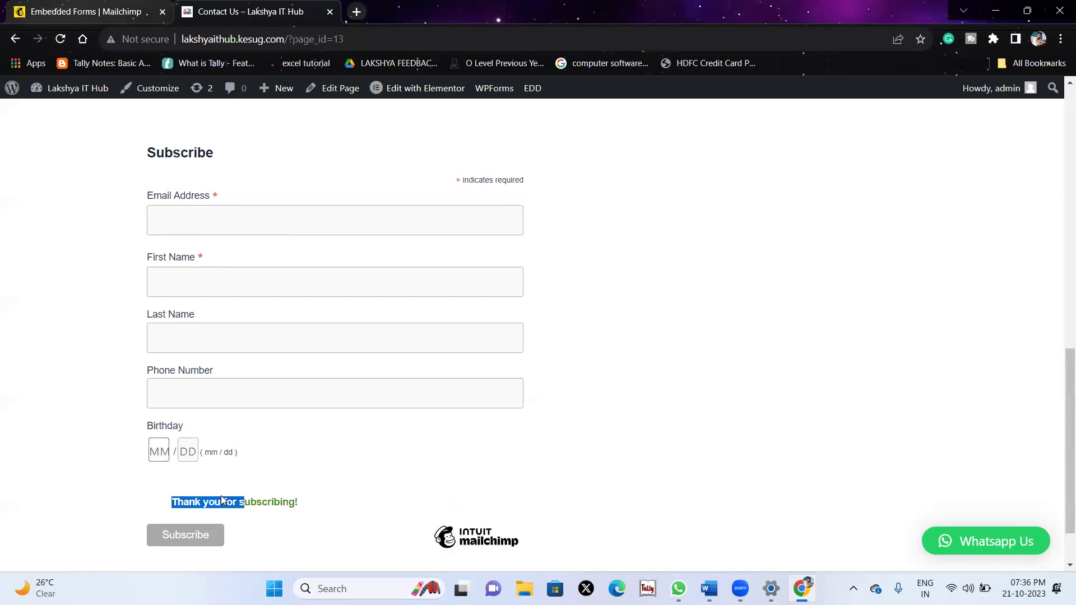
pyautogui.tripleClick(221, 495)
pyautogui.click(78, 10)
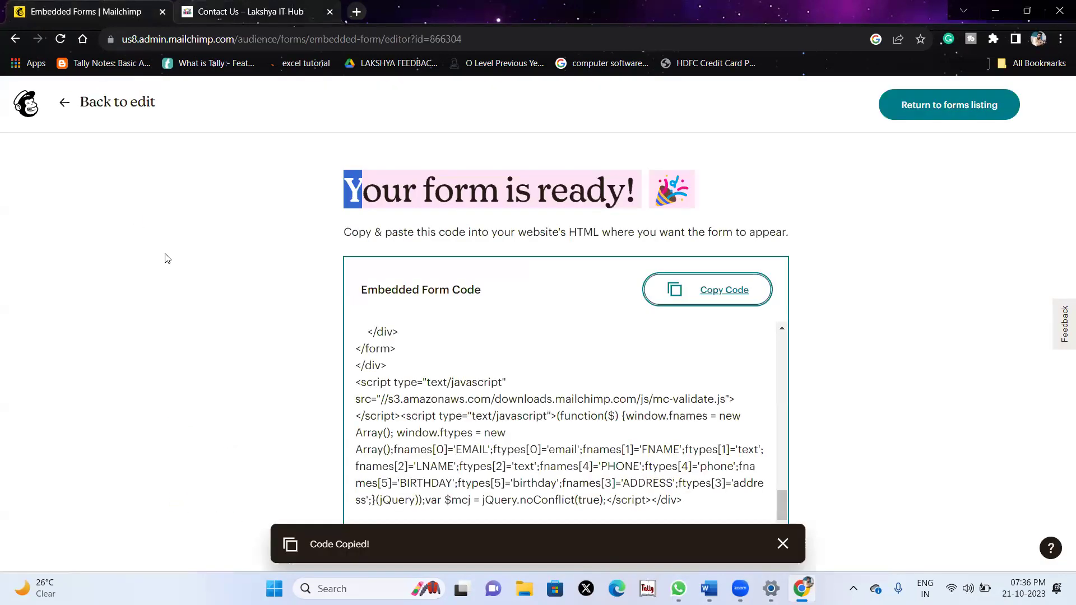
# Leave the form builder to finish later and open the audience's All contacts table.
pyautogui.click(66, 102)
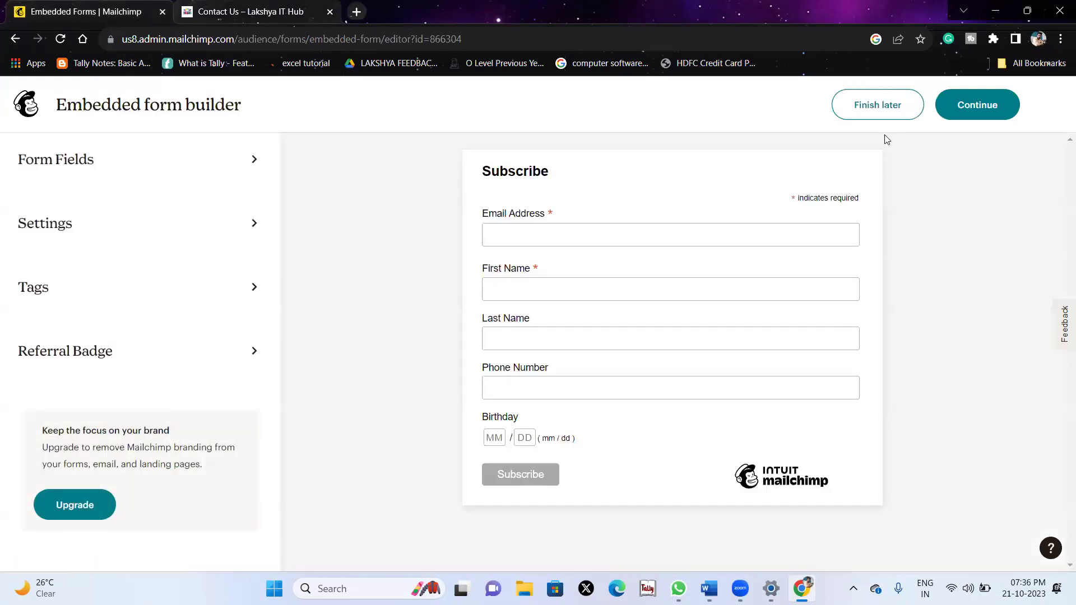
pyautogui.click(863, 111)
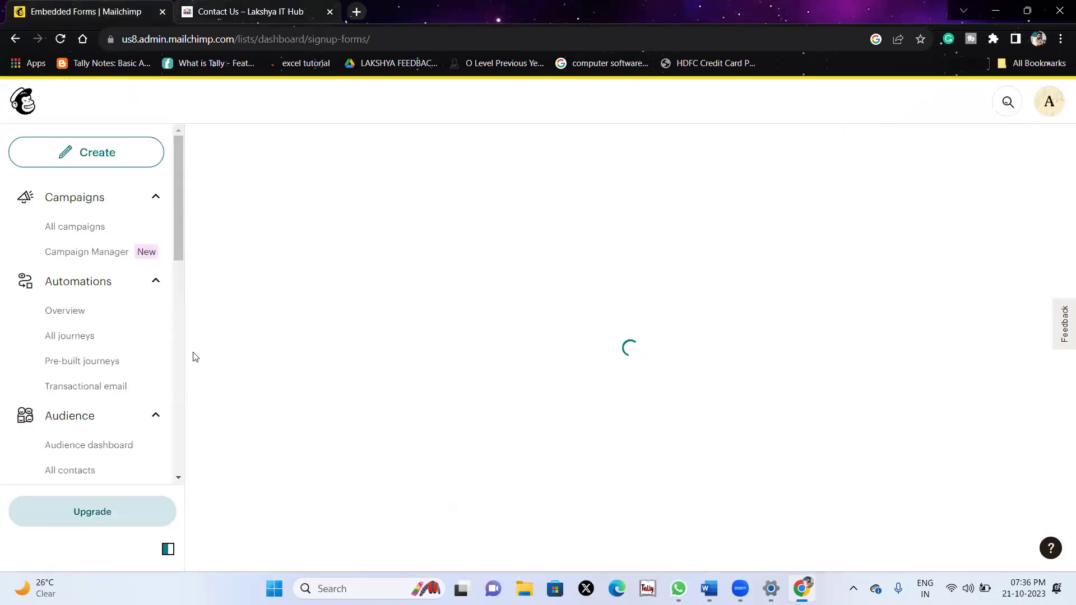
pyautogui.click(71, 471)
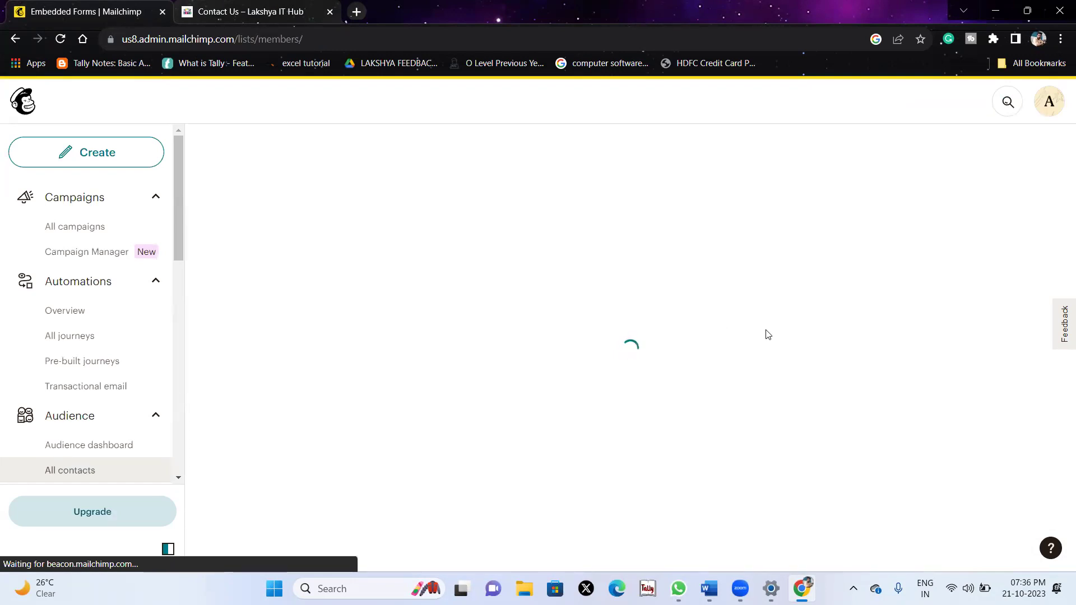
pyautogui.scroll(-5, 481, 370)
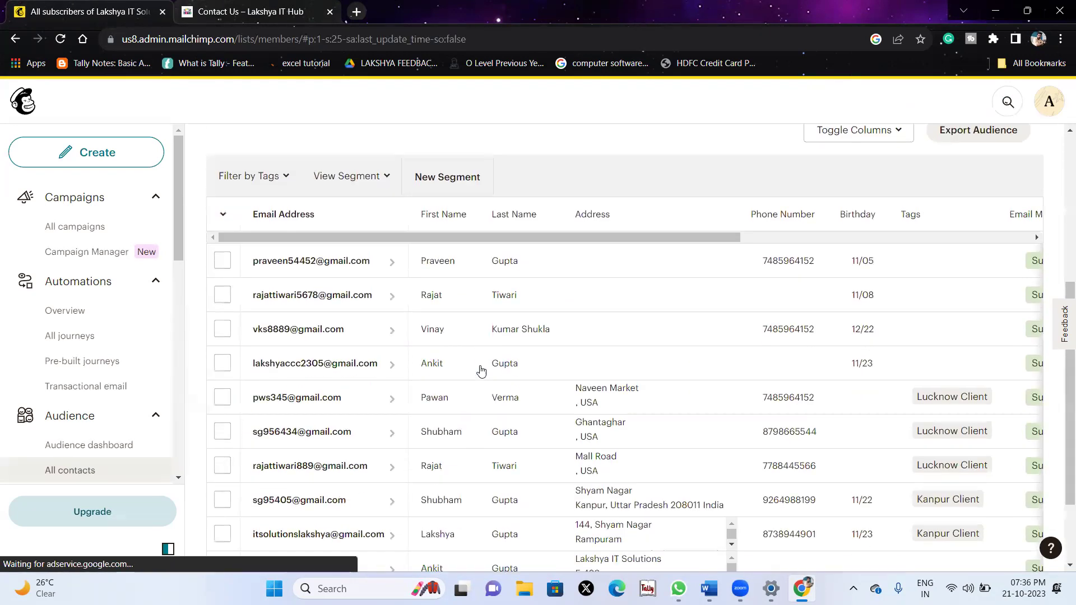
pyautogui.scroll(-1, 477, 347)
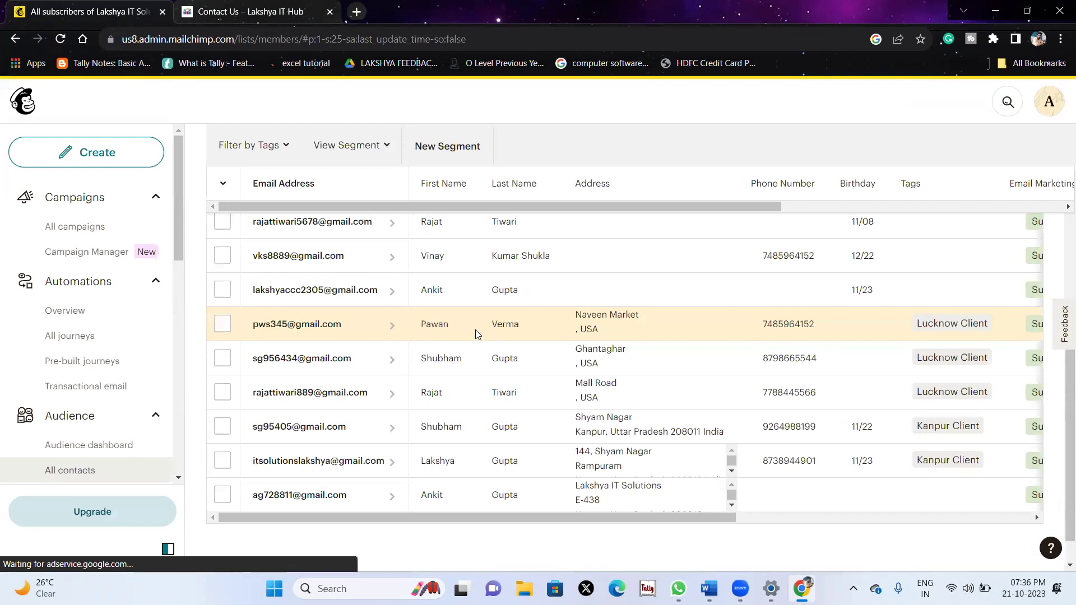
pyautogui.scroll(3, 475, 329)
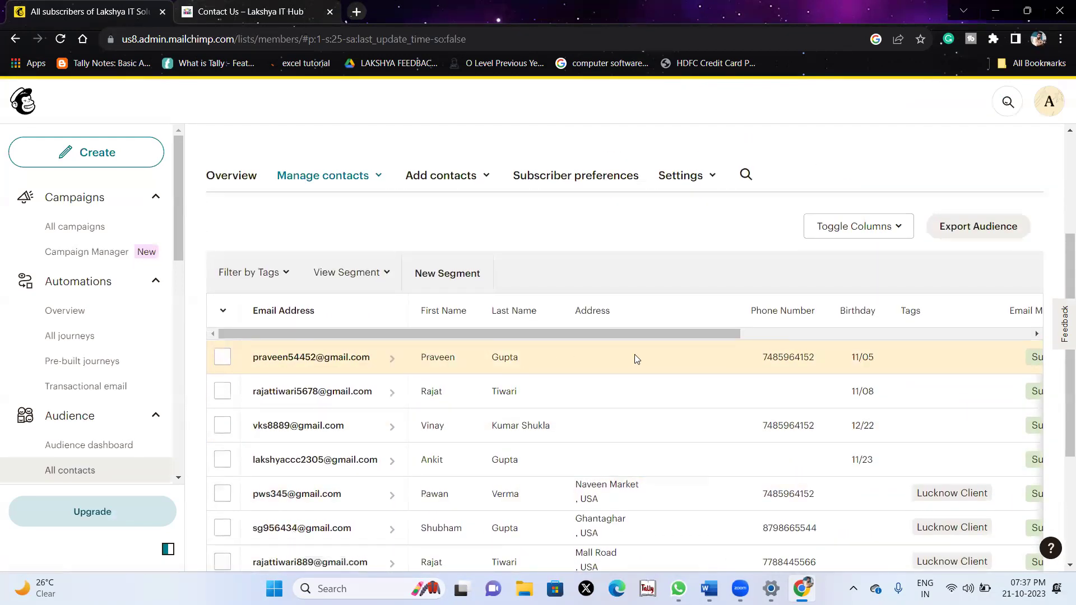
pyautogui.hscroll(10, 886, 369)
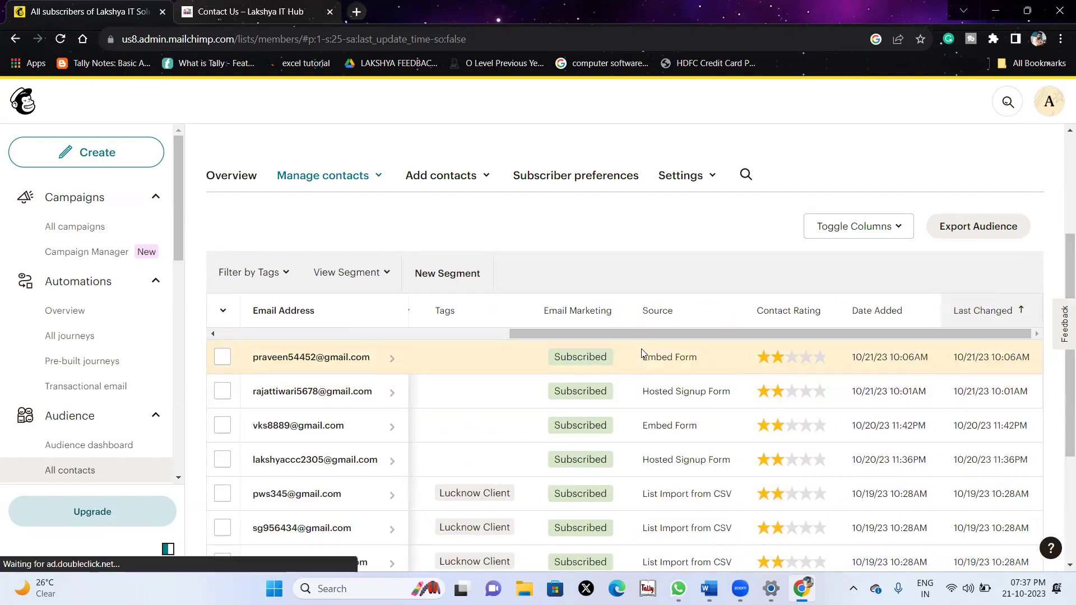
# Check the Source column (Embed Form, List Import from CSV, Admin Add) and the 10-contact summary.
pyautogui.moveTo(643, 358); pyautogui.dragTo(722, 369)
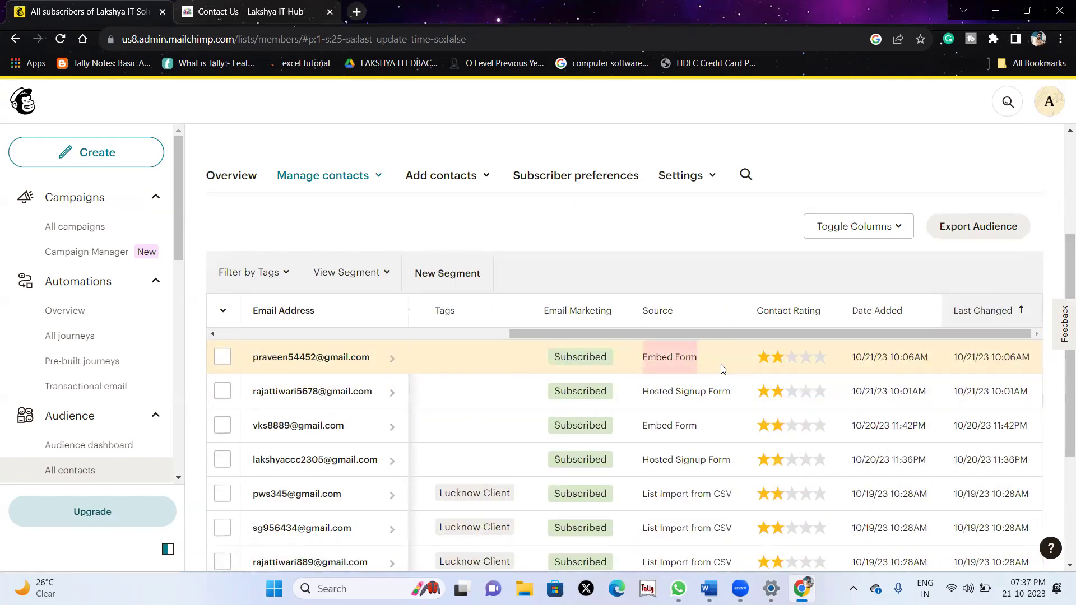
pyautogui.scroll(-1, 721, 364)
pyautogui.moveTo(645, 360); pyautogui.dragTo(741, 364)
pyautogui.scroll(-2, 741, 364)
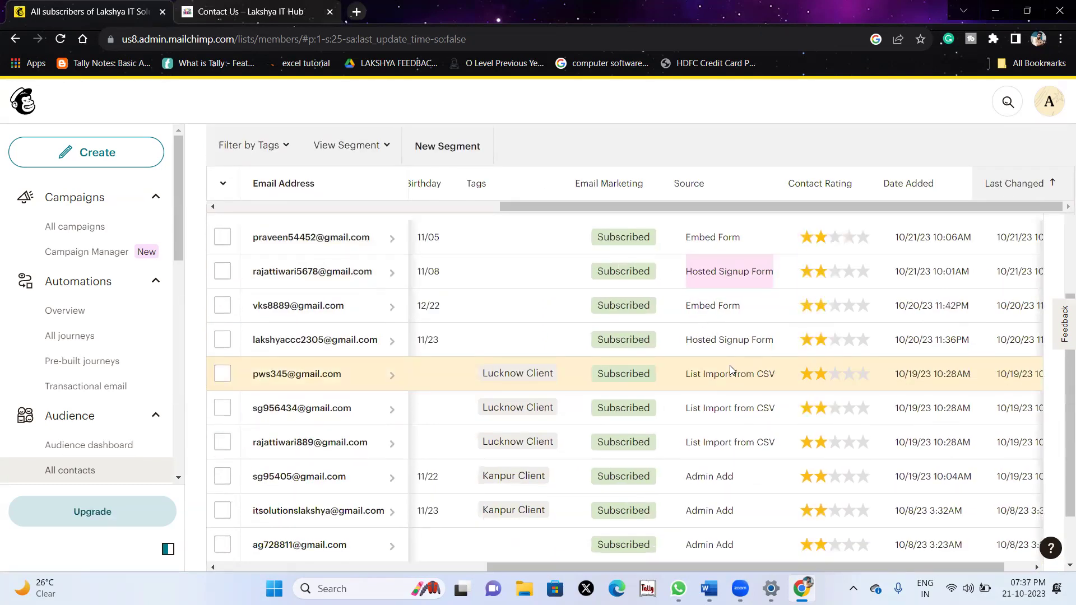
pyautogui.moveTo(686, 237); pyautogui.dragTo(739, 241)
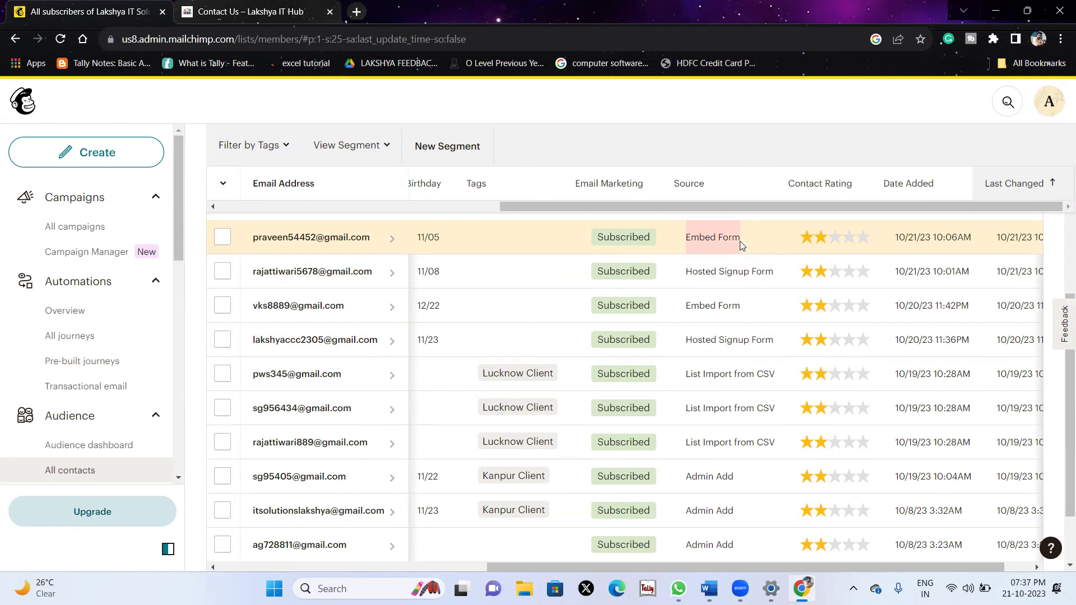
pyautogui.scroll(-3, 746, 337)
pyautogui.moveTo(677, 287); pyautogui.dragTo(798, 301)
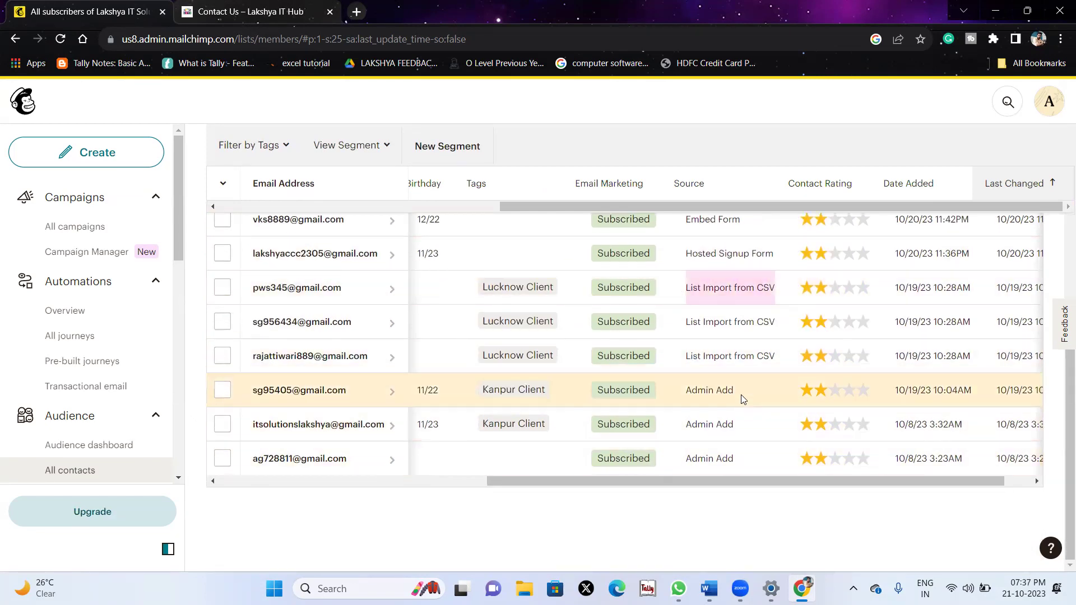
pyautogui.moveTo(740, 394); pyautogui.dragTo(679, 386)
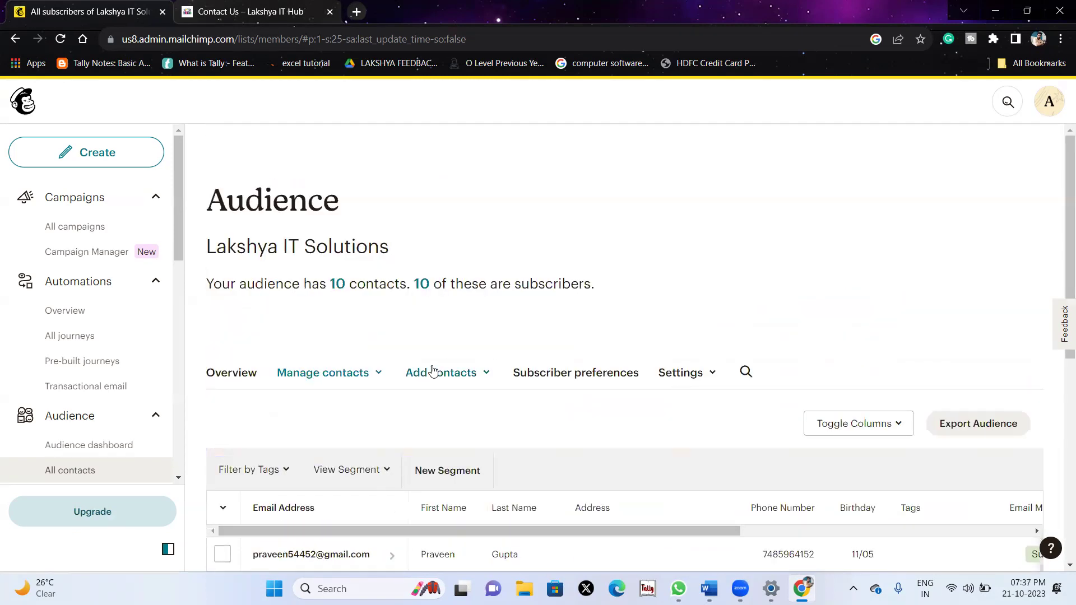
pyautogui.moveTo(201, 282); pyautogui.dragTo(636, 266)
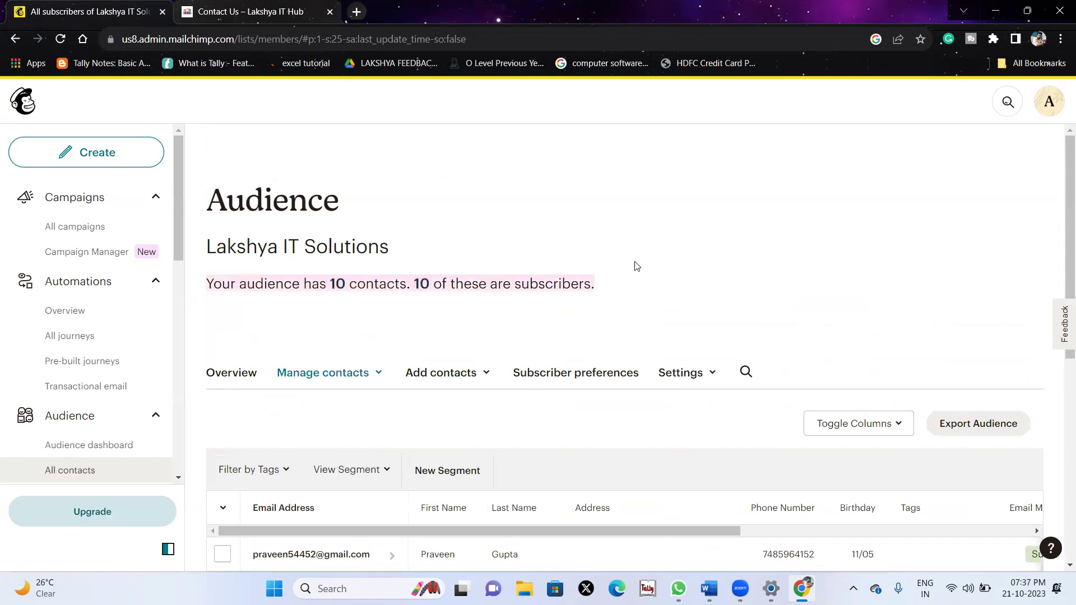
pyautogui.click(699, 292)
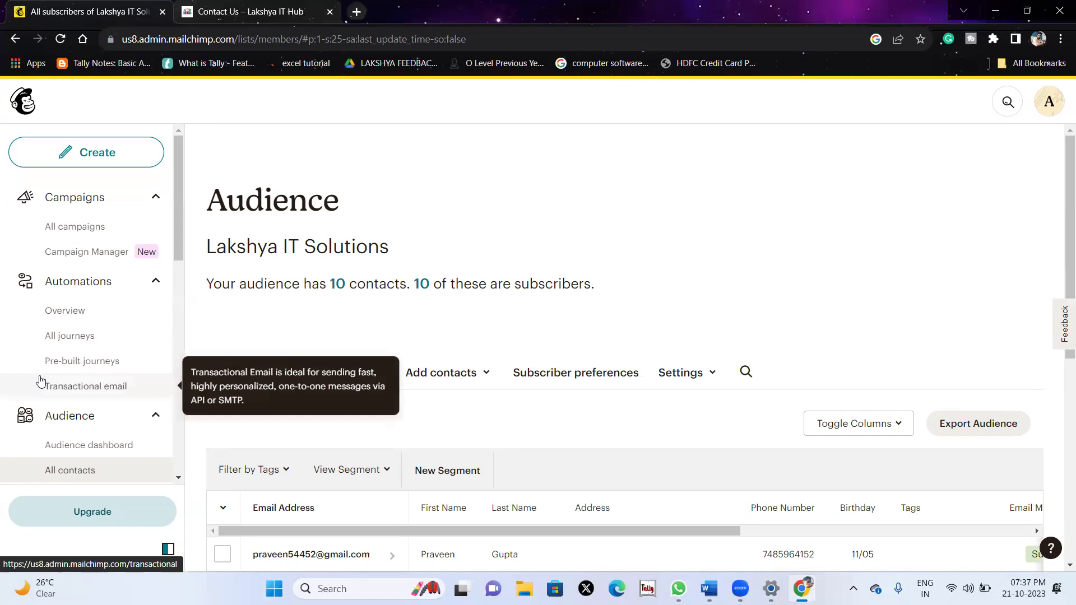
# Open Automations Overview and scroll to the Popular pre-built journeys cards.
pyautogui.click(94, 314)
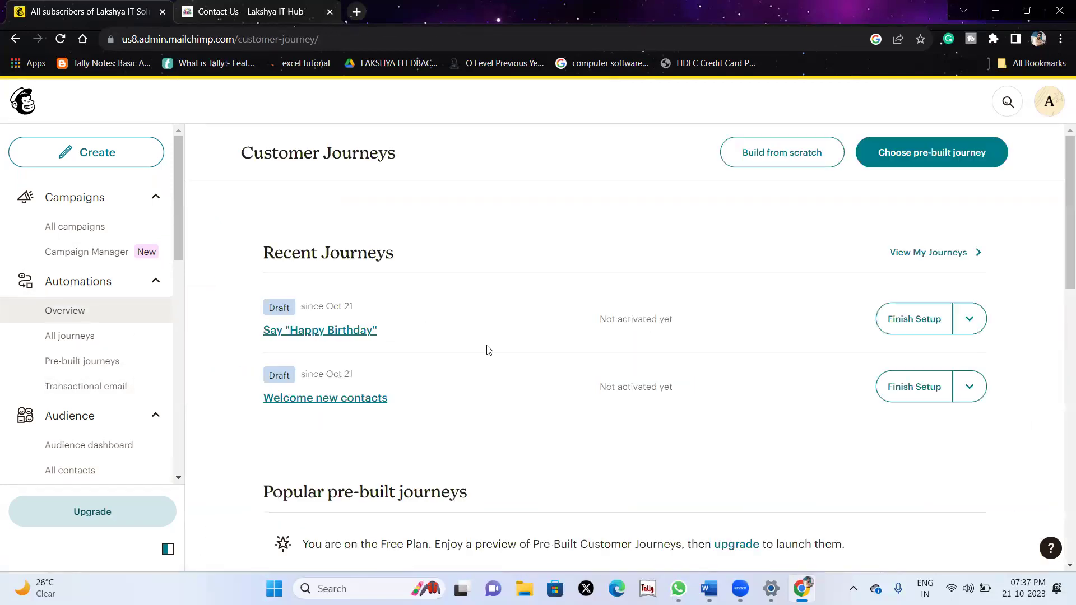
pyautogui.scroll(-2, 486, 350)
pyautogui.scroll(-1, 487, 350)
pyautogui.scroll(1, 392, 337)
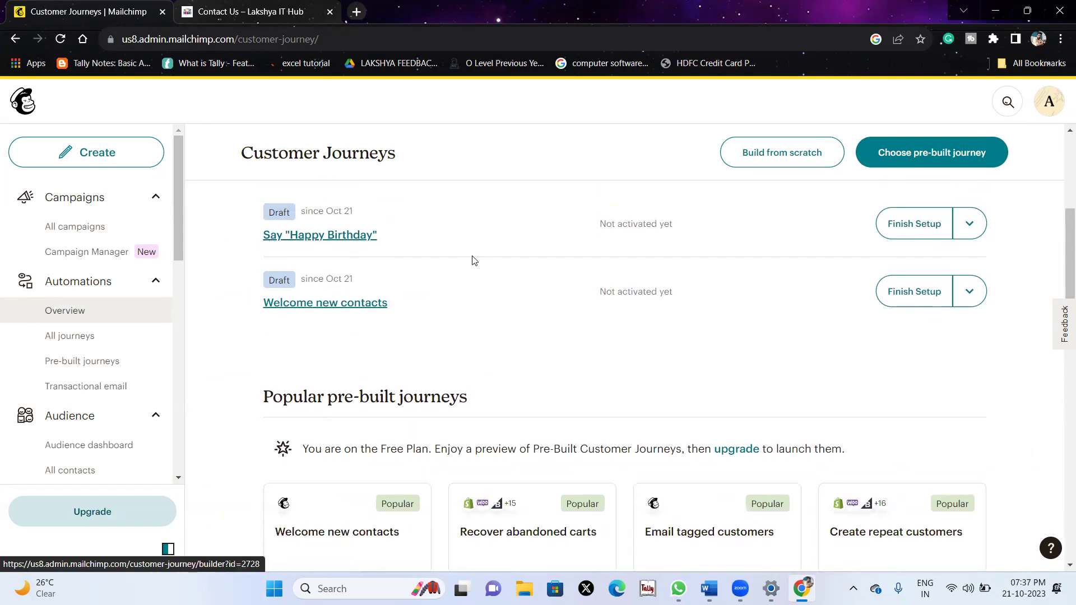
pyautogui.scroll(-5, 472, 258)
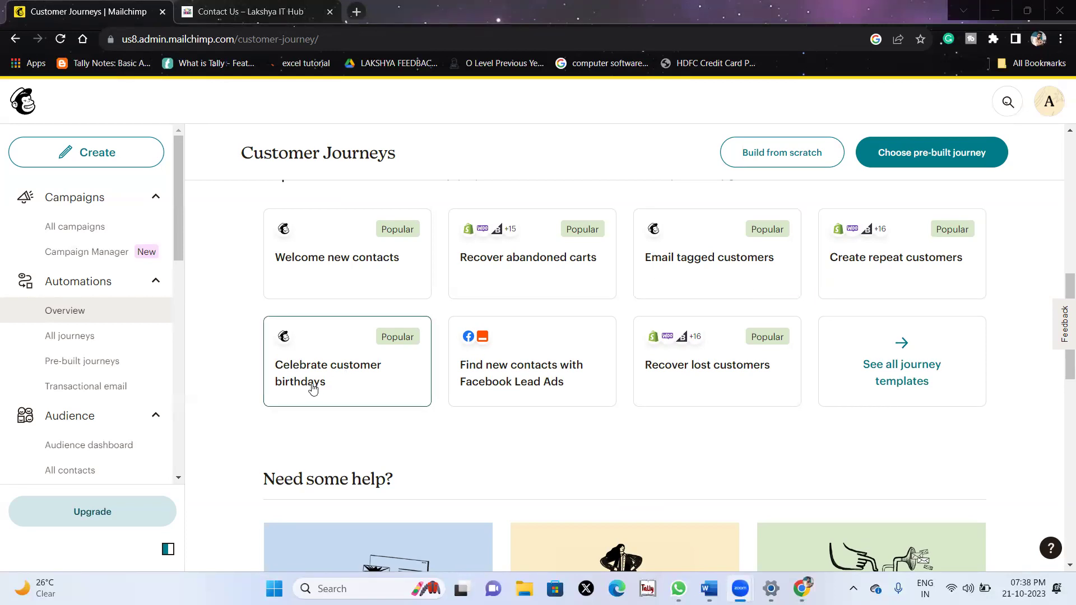
pyautogui.scroll(-1, 436, 460)
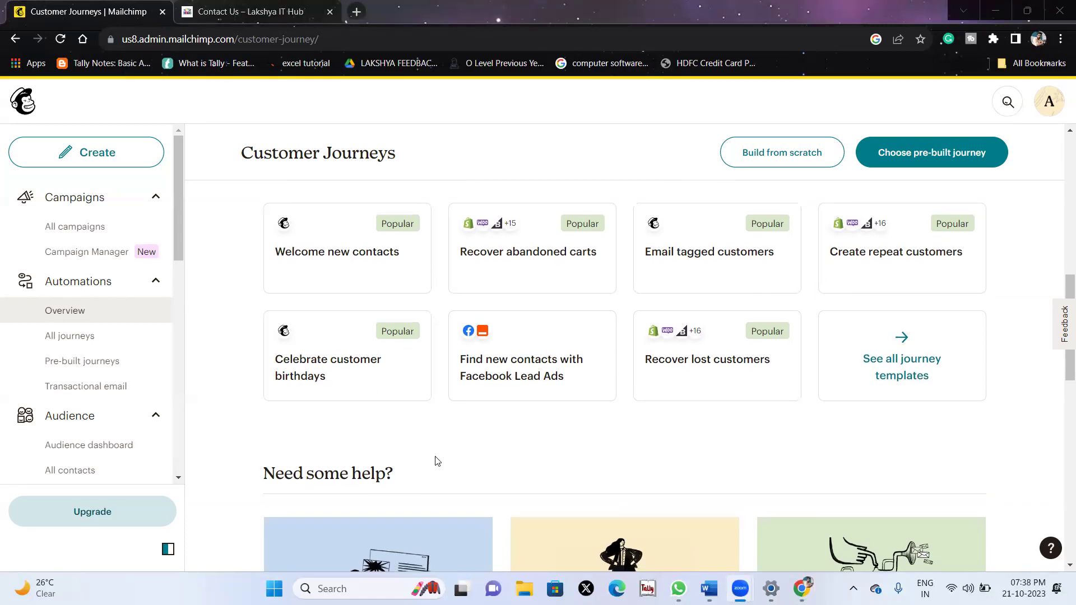
# Open the Celebrate customer birthdays pre-built journey and review its details.
pyautogui.click(337, 378)
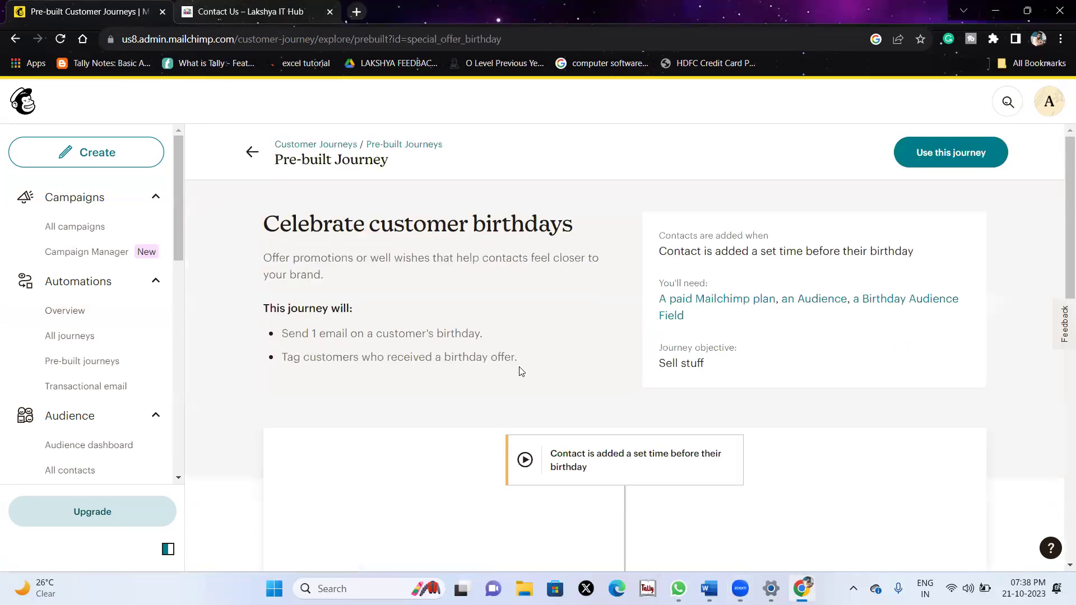
pyautogui.scroll(-3, 519, 364)
pyautogui.scroll(5, 519, 365)
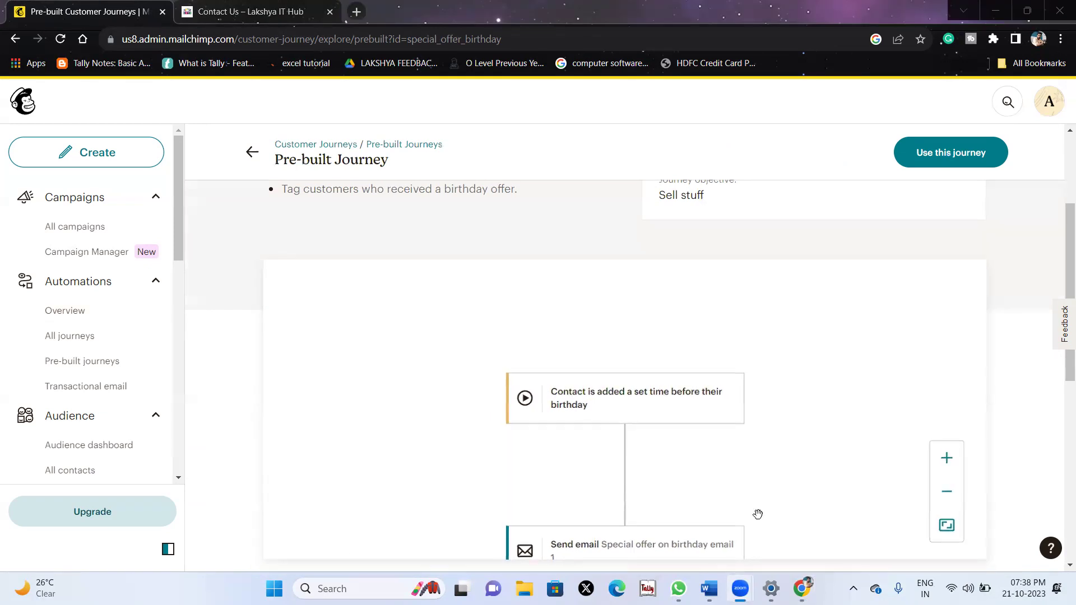
pyautogui.scroll(3, 840, 249)
pyautogui.scroll(-8, 841, 250)
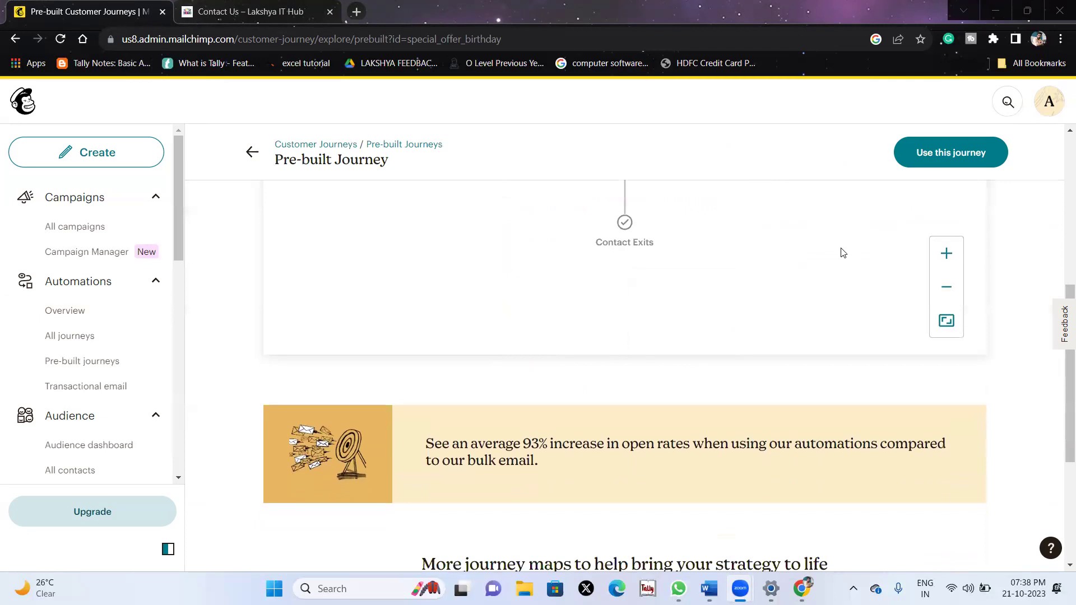
pyautogui.scroll(-4, 1001, 329)
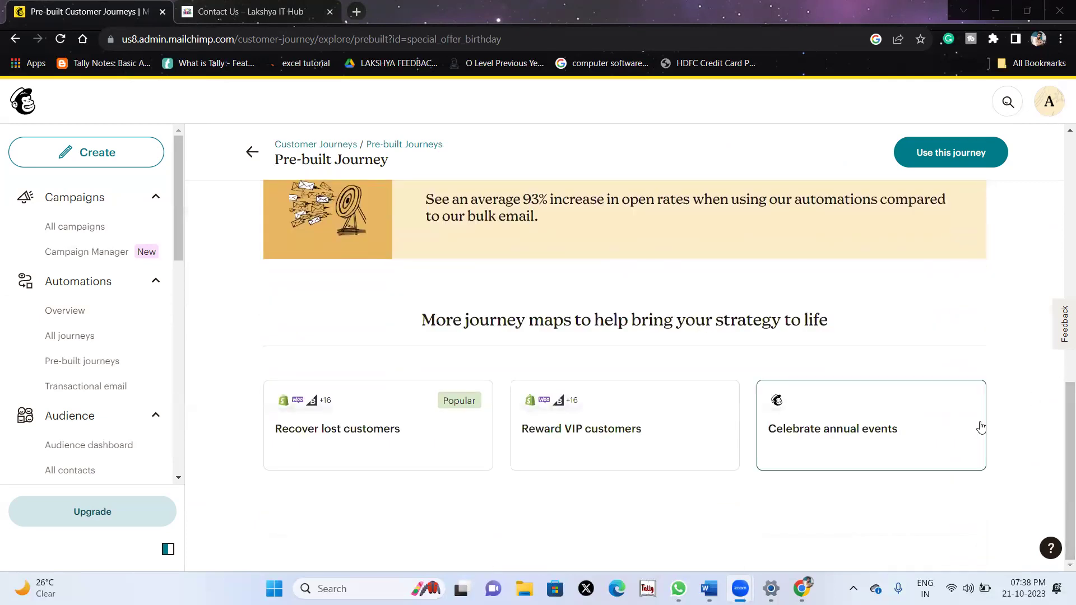
pyautogui.scroll(10, 981, 427)
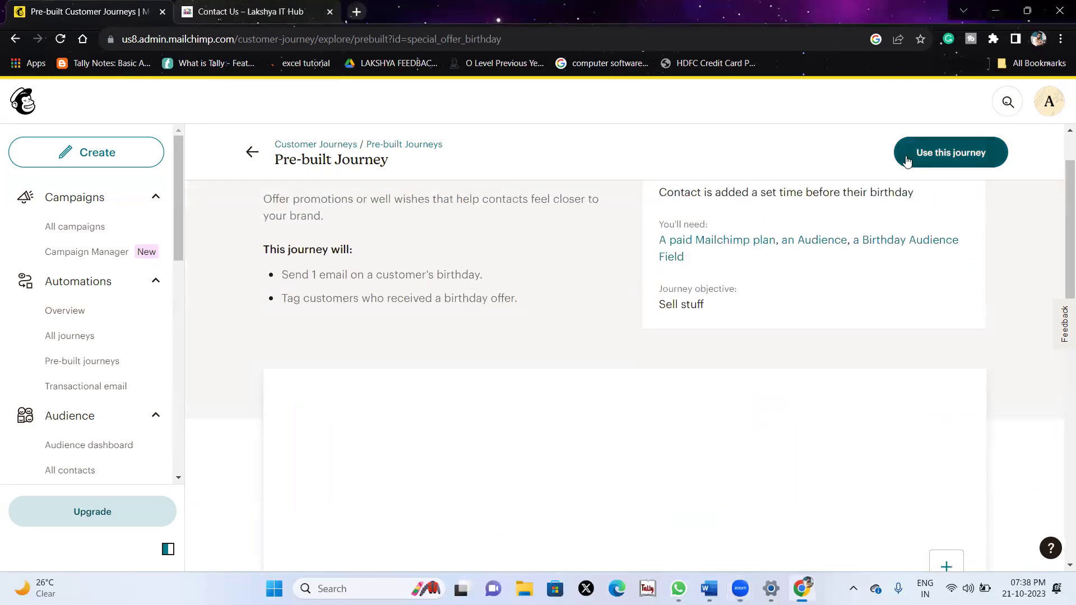
# Use the journey for the audience and add a filter for who can enter.
pyautogui.click(906, 156)
pyautogui.click(785, 411)
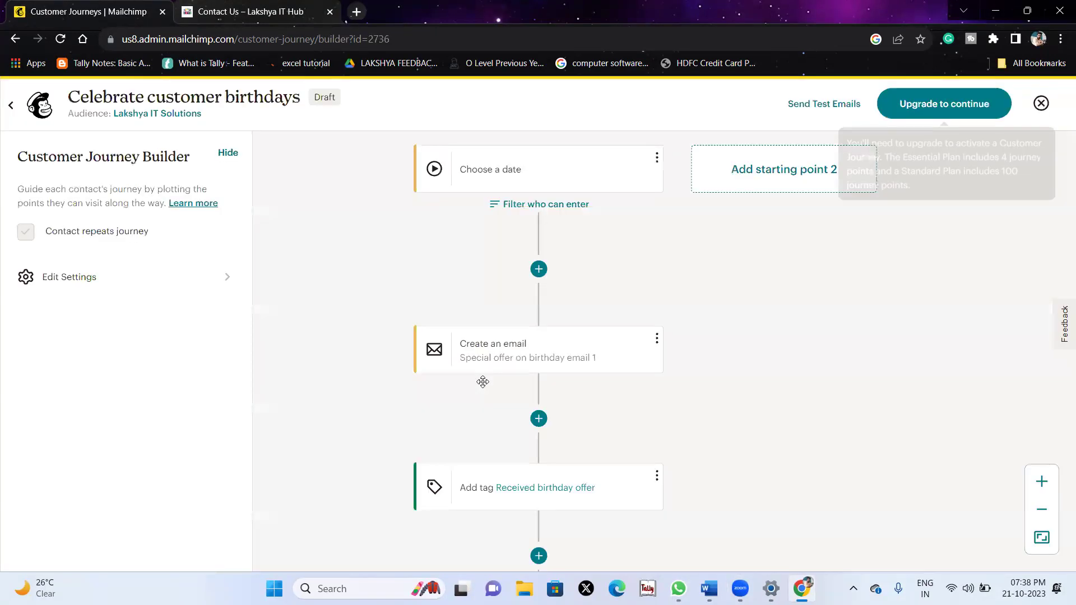
pyautogui.scroll(-5, 483, 381)
pyautogui.scroll(5, 483, 381)
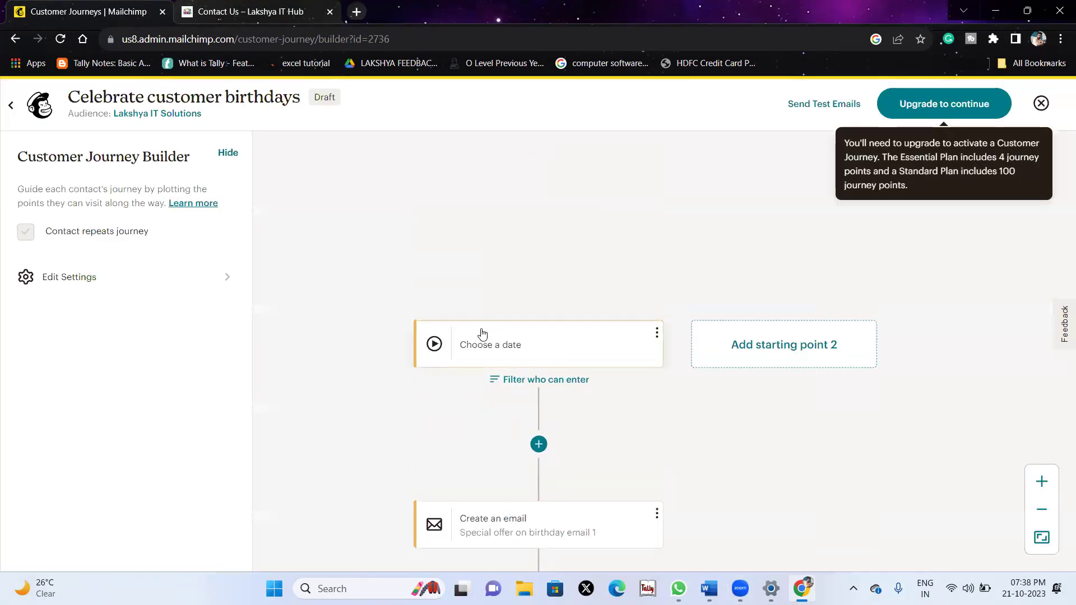
pyautogui.click(532, 381)
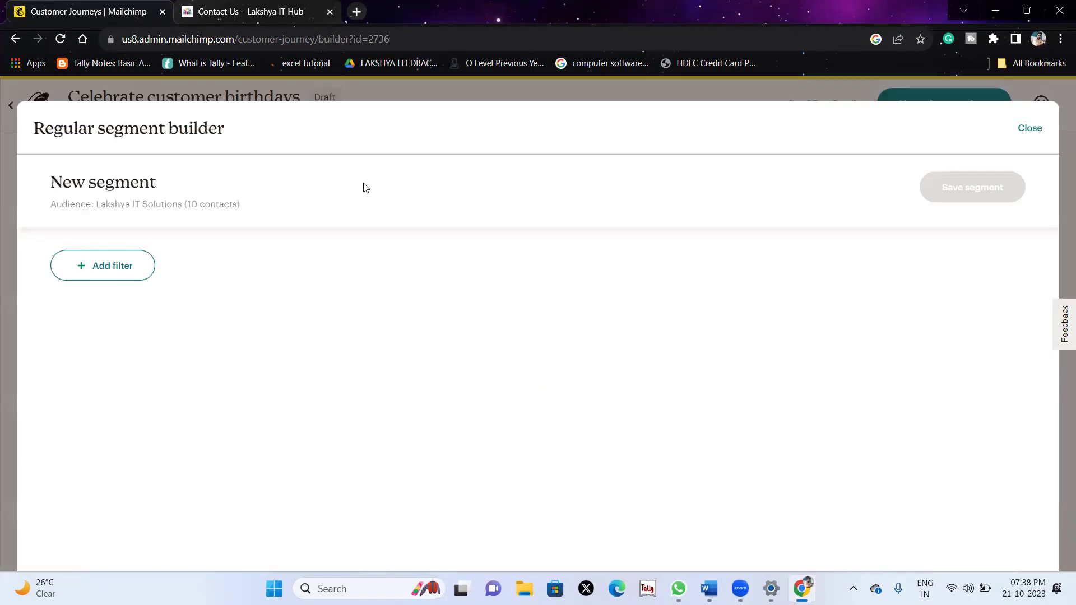
pyautogui.click(114, 279)
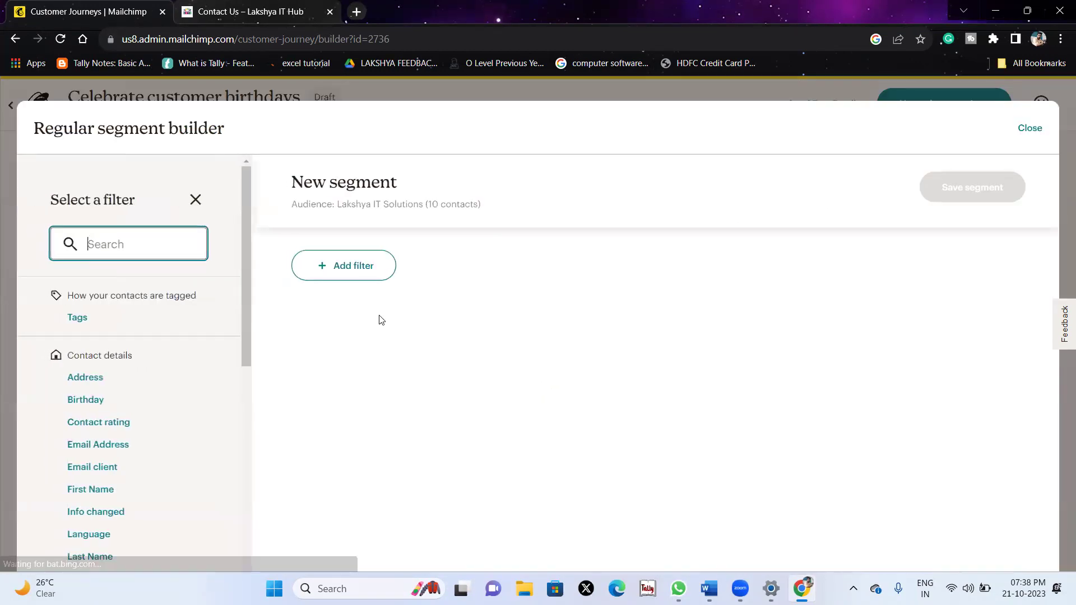
# Add a Birthday condition and try its day, exact date, blank and not-blank options.
pyautogui.click(79, 401)
pyautogui.click(340, 335)
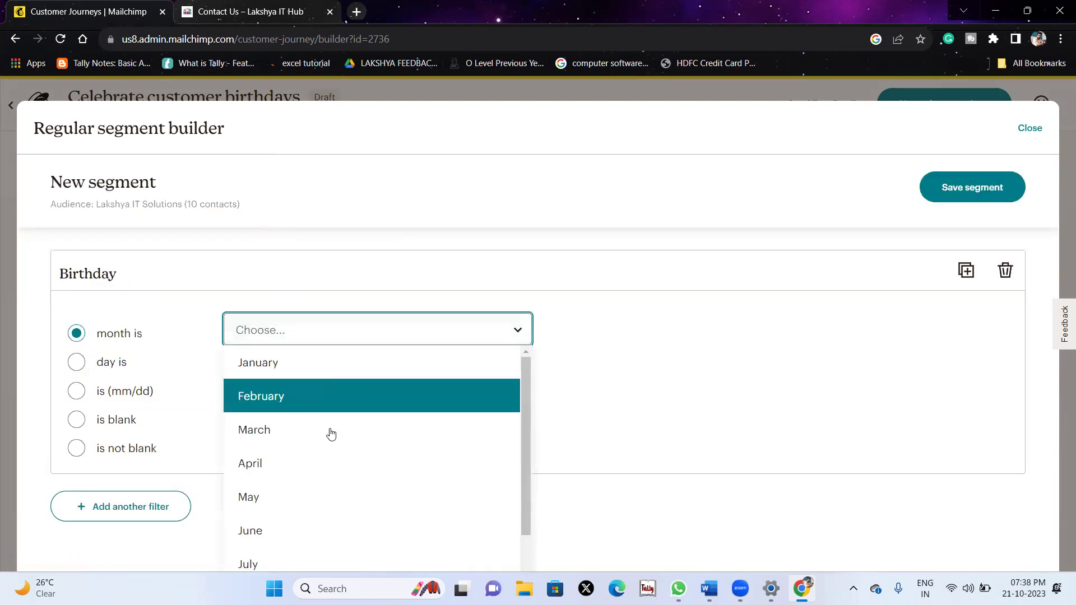
pyautogui.scroll(-2, 326, 512)
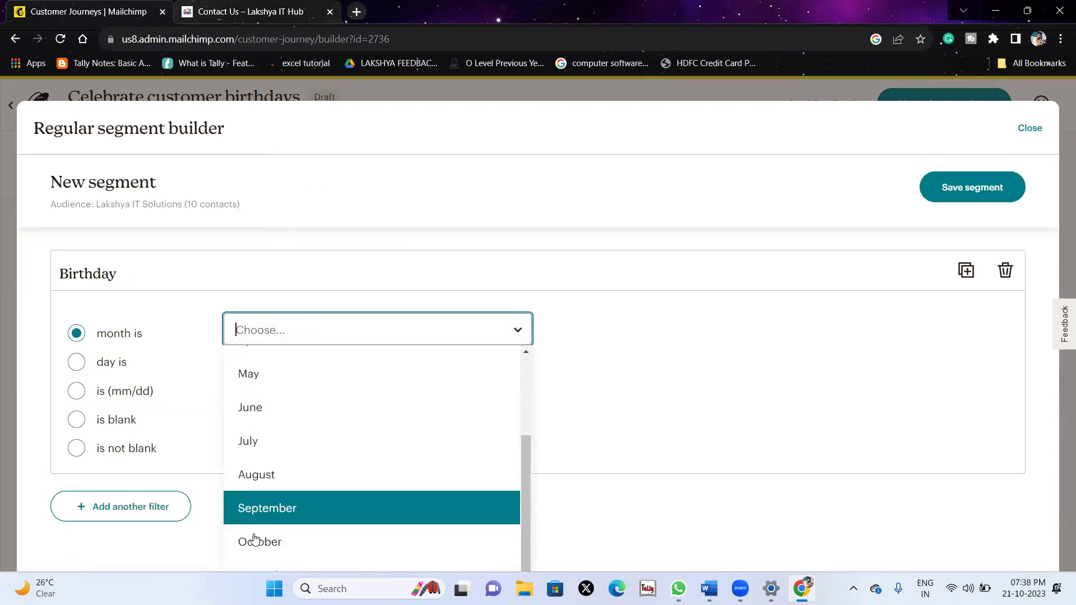
pyautogui.click(31, 410)
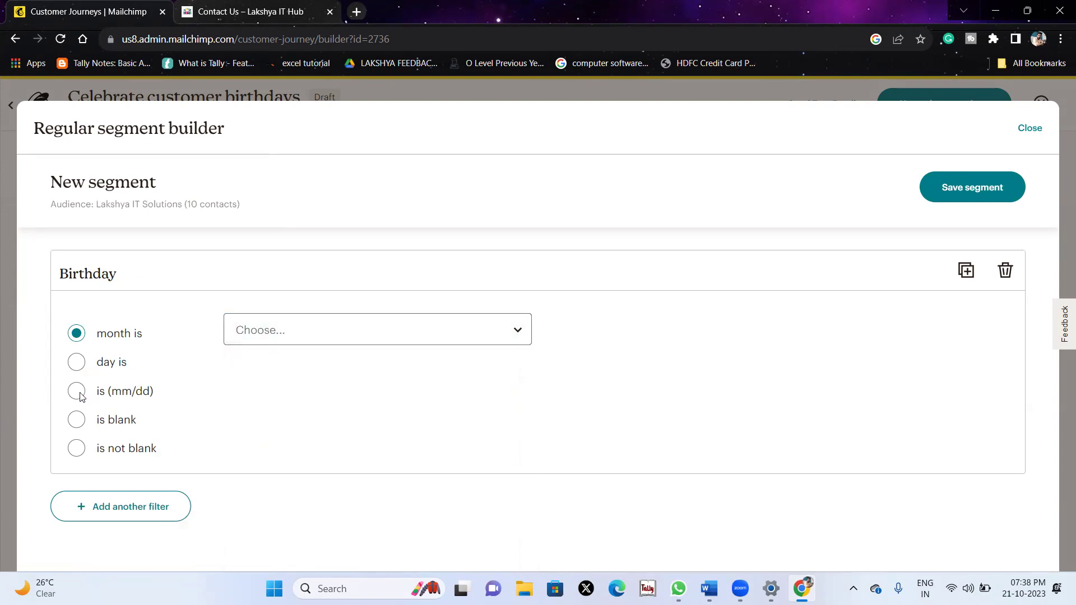
pyautogui.click(73, 364)
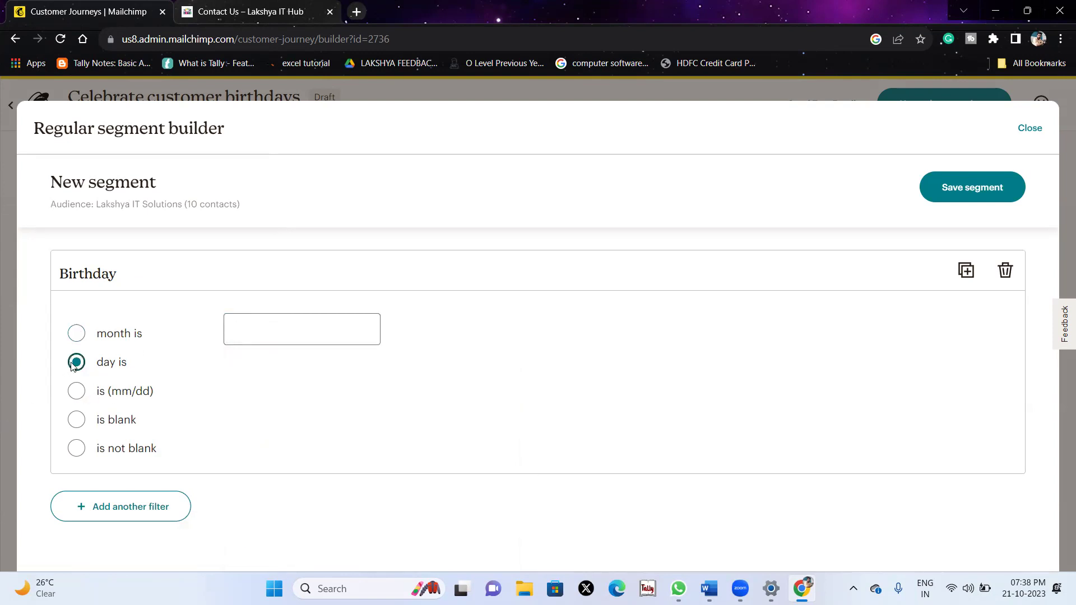
pyautogui.click(238, 330)
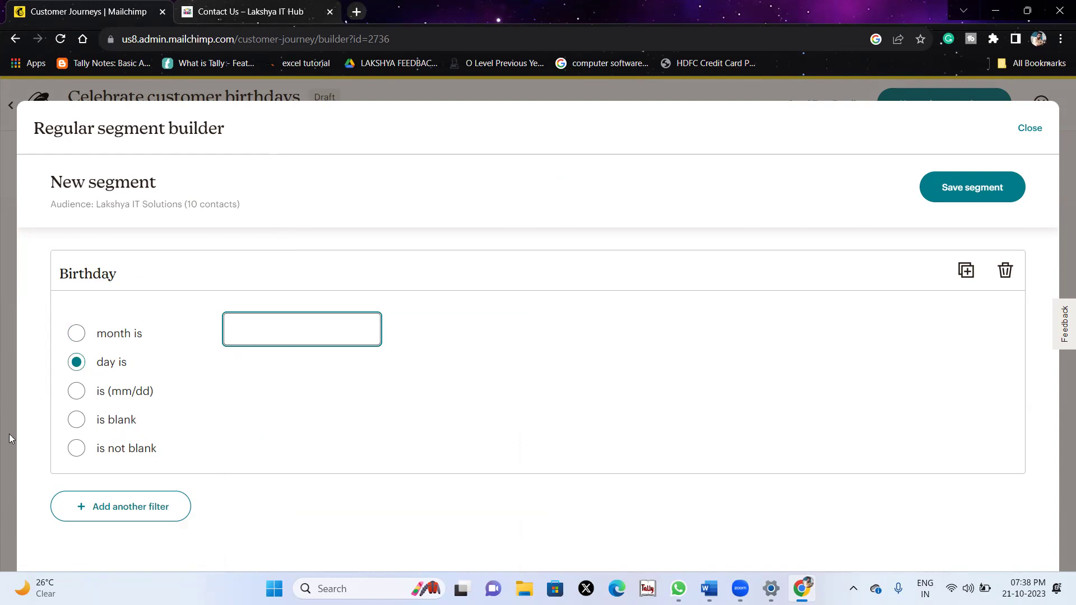
pyautogui.click(79, 392)
pyautogui.click(271, 325)
pyautogui.click(76, 420)
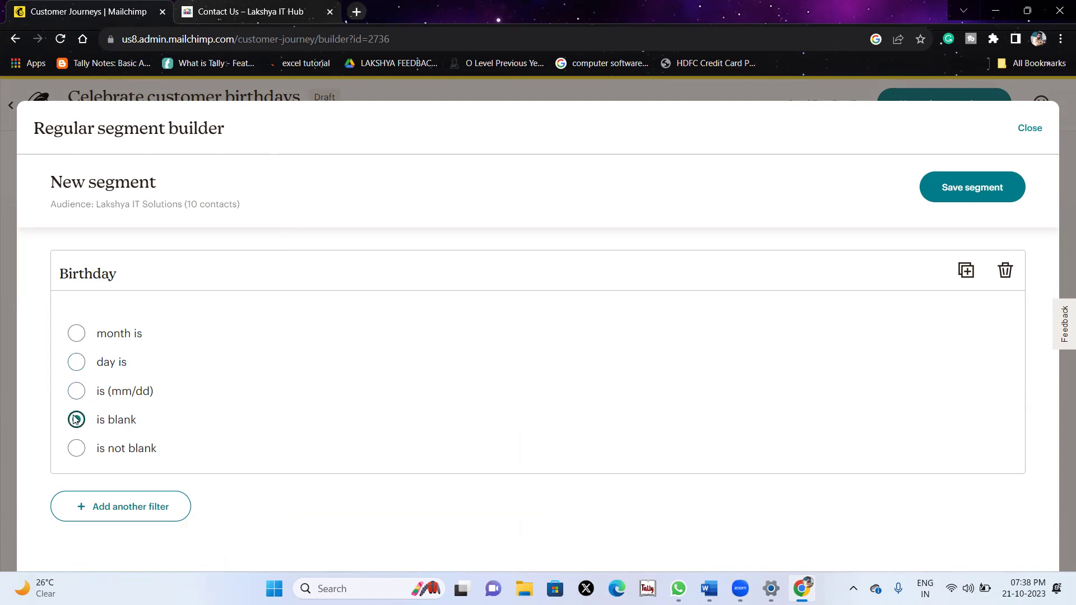
pyautogui.click(75, 450)
# Set the condition to Birthday month is November and save the segment.
pyautogui.click(76, 333)
pyautogui.click(329, 331)
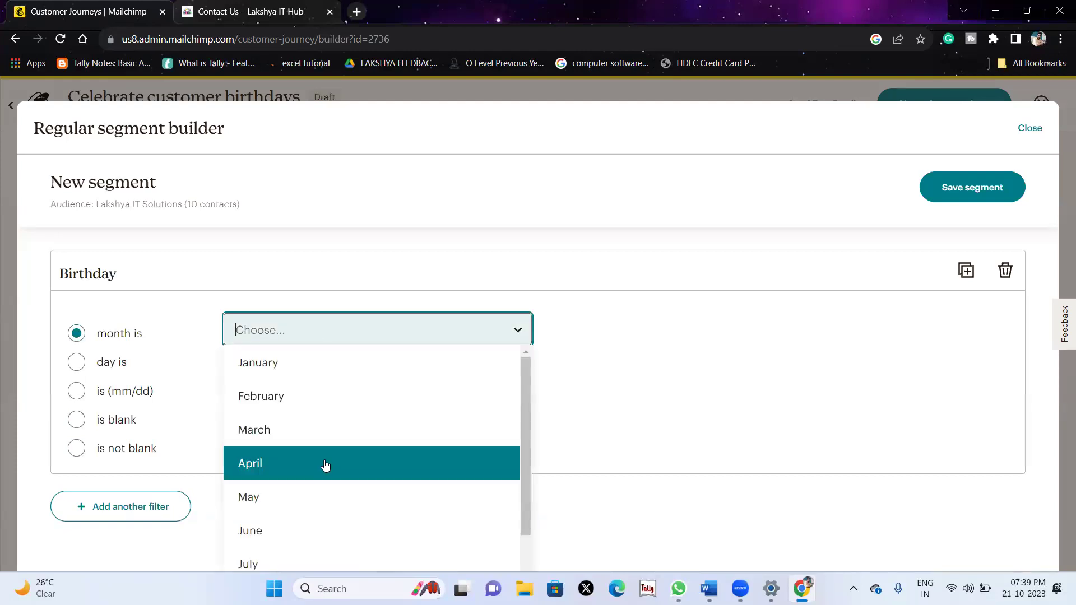
pyautogui.scroll(-2, 332, 498)
pyautogui.scroll(2, 365, 512)
pyautogui.scroll(-2, 364, 512)
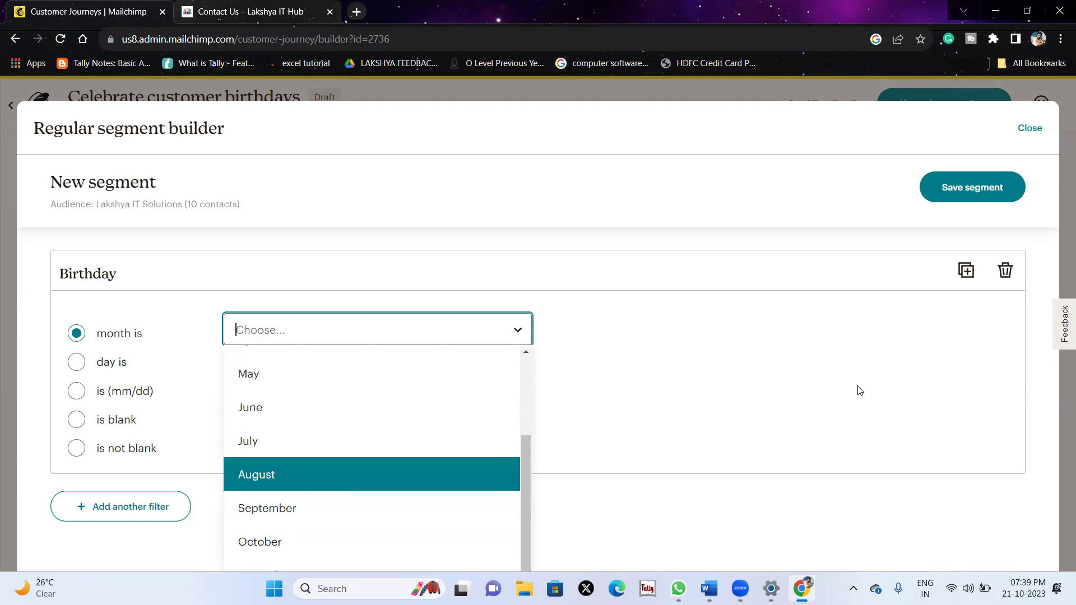
pyautogui.hotkey('ctrl', '-')
pyautogui.hotkey('ctrl', '-')
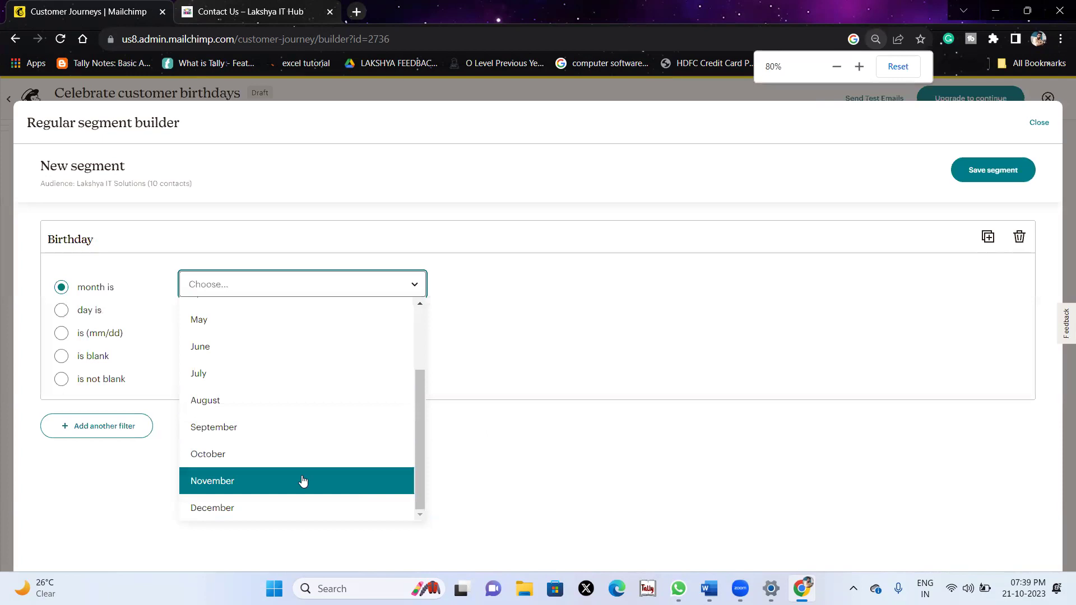
pyautogui.click(302, 480)
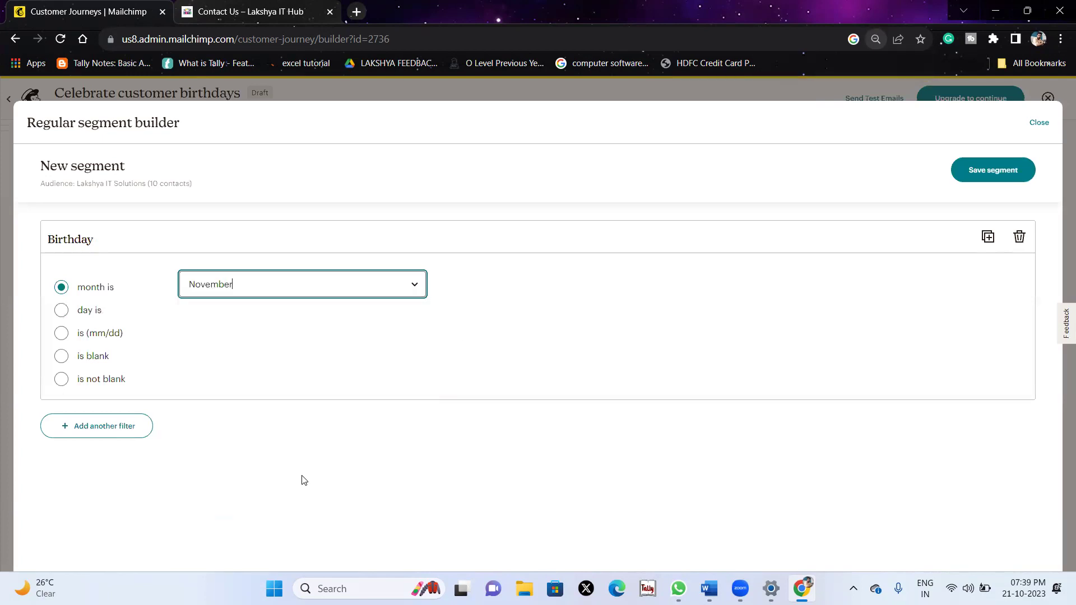
pyautogui.click(1013, 169)
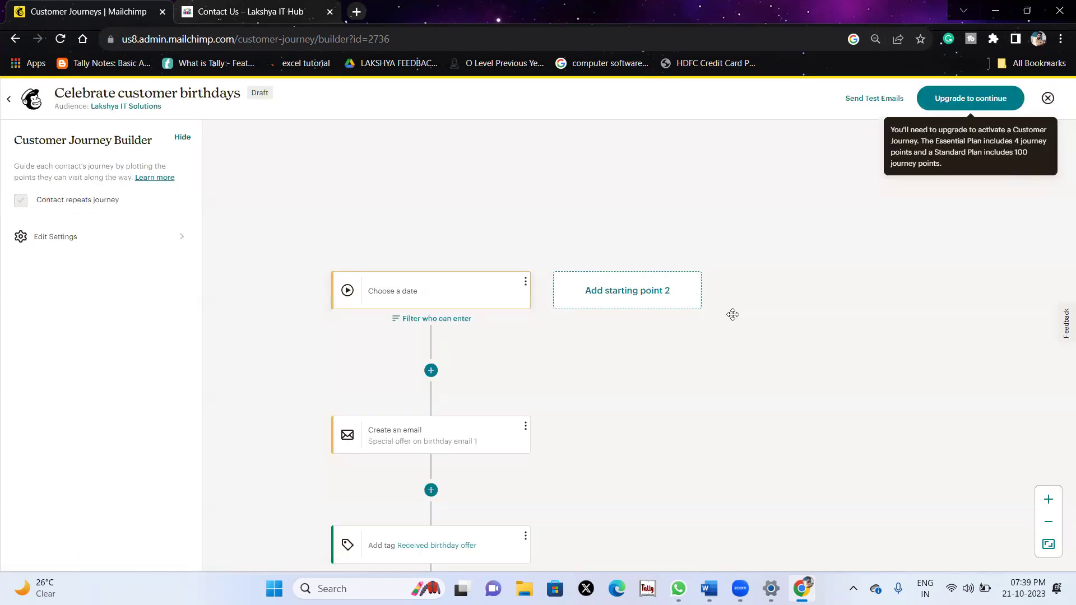
# Open the birthday email's To & From settings and keep the recipient name as their email address.
pyautogui.hotkey('ctrl', '+')
pyautogui.hotkey('ctrl', '+')
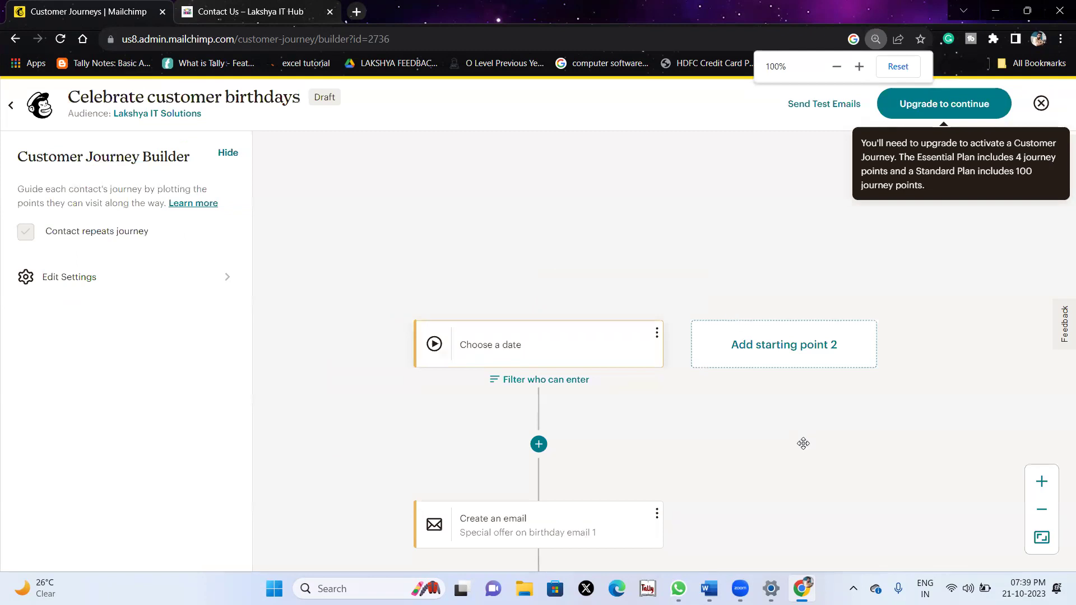
pyautogui.scroll(-5, 803, 443)
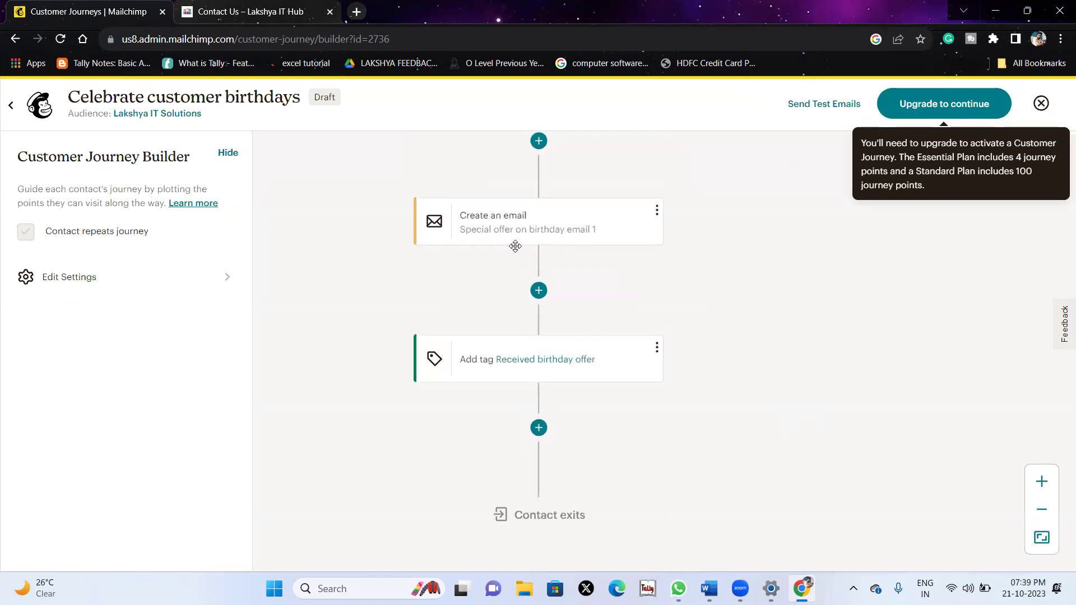
pyautogui.scroll(1, 513, 244)
pyautogui.click(485, 246)
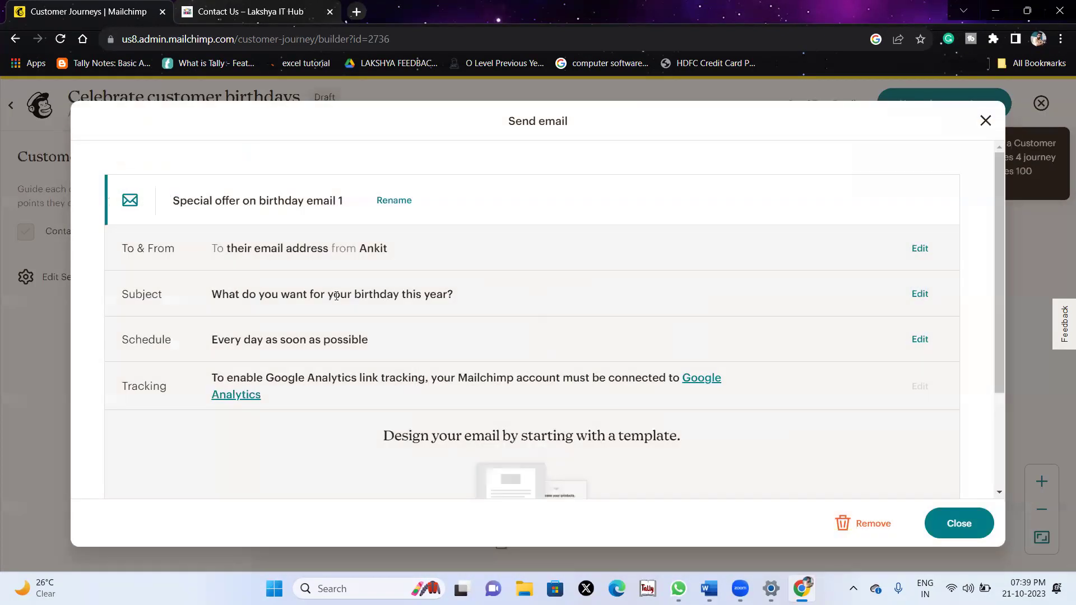
pyautogui.click(910, 255)
pyautogui.click(221, 278)
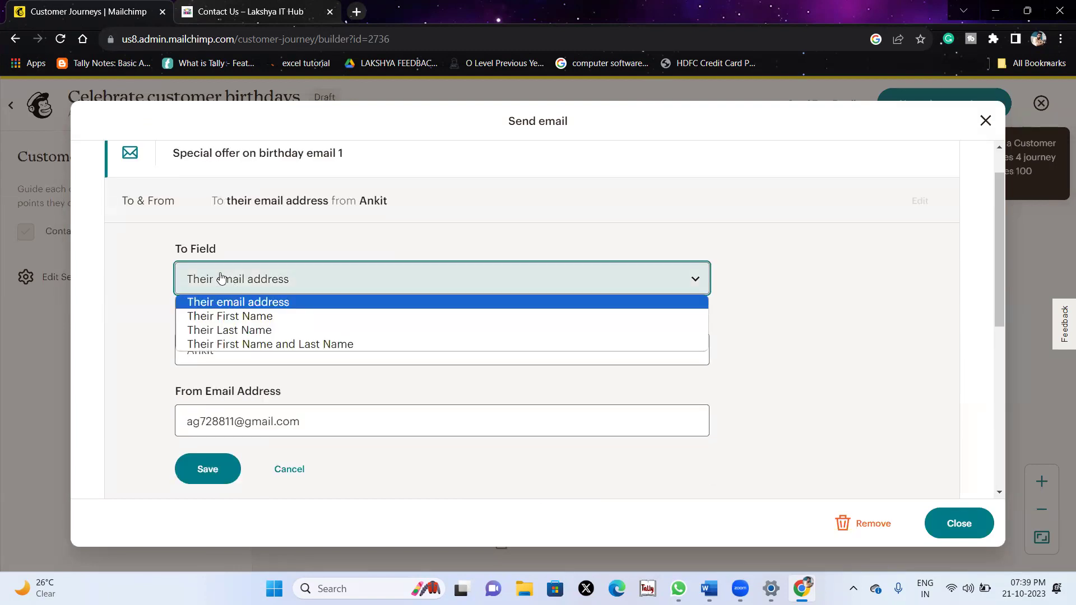
pyautogui.click(219, 303)
# Set the sender name to Lakshya IT Solutions, enter the new sender e-mail address, and save.
pyautogui.click(237, 353)
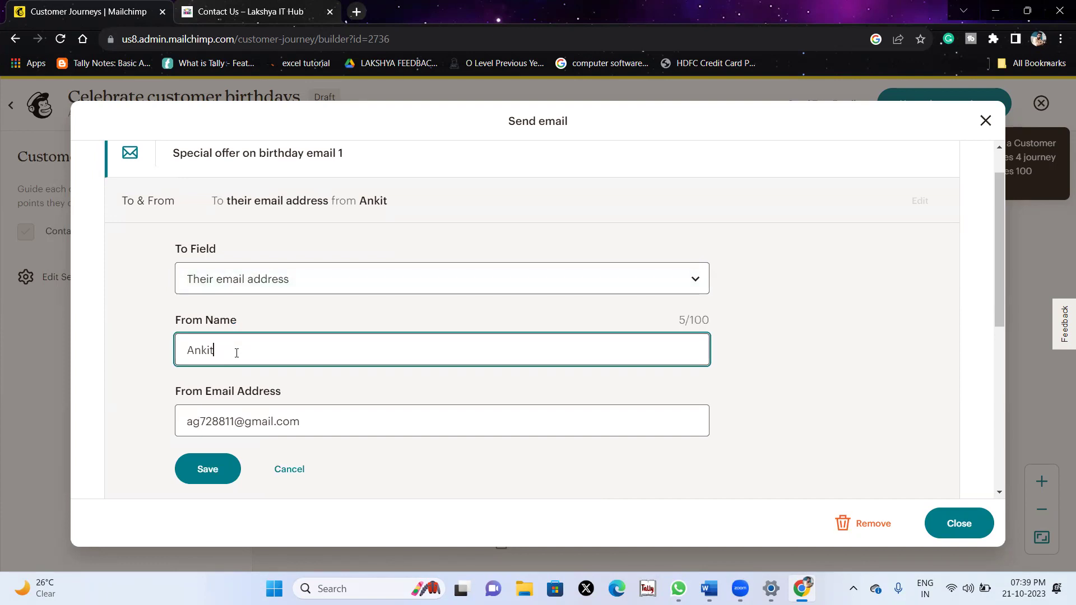
pyautogui.press('BackSpace')
pyautogui.press('BackSpace')
pyautogui.press('BackSpace')
pyautogui.write('Lakshya IT Solutions')
pyautogui.tripleClick(317, 425)
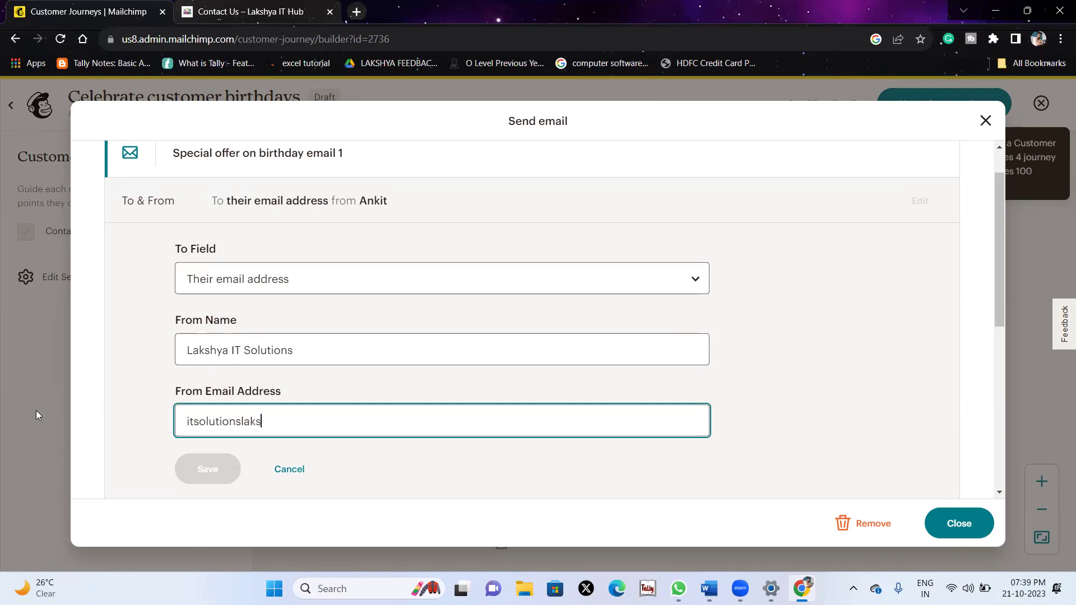
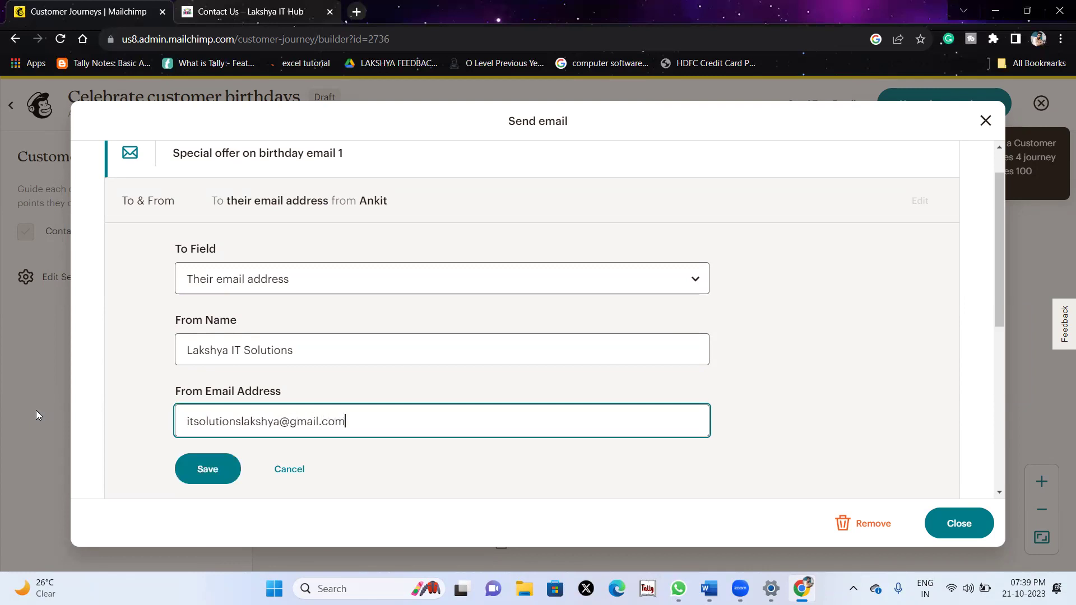
pyautogui.click(216, 469)
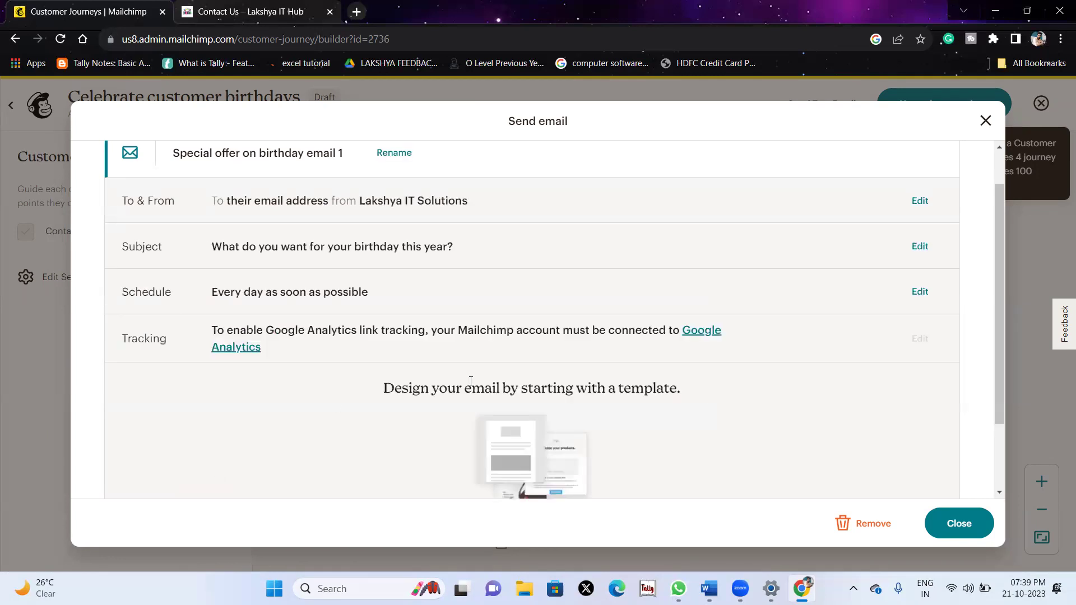
# Change the subject to '50% Discount on Your Birthday', add preview text with a contact phone number, and save.
pyautogui.click(914, 237)
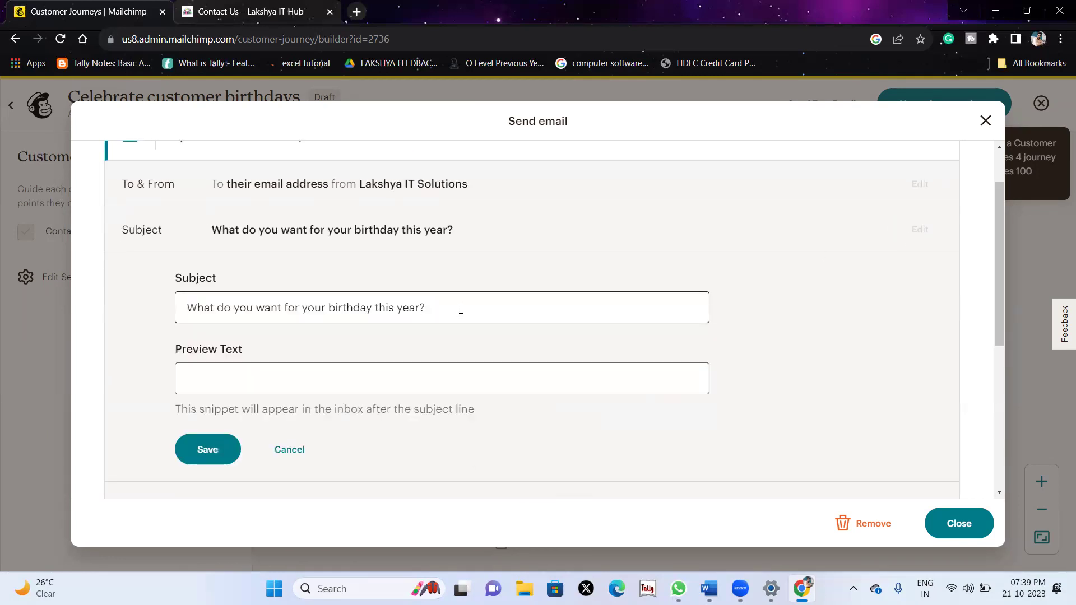
pyautogui.moveTo(461, 310); pyautogui.dragTo(150, 279)
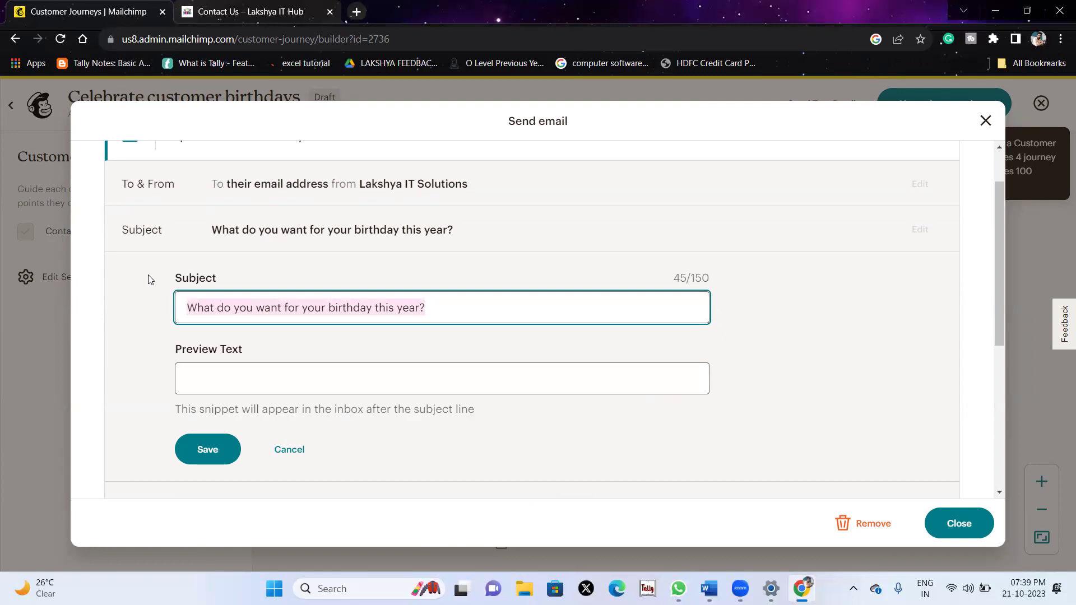
pyautogui.write('50% Discou')
pyautogui.press('BackSpace')
pyautogui.press('BackSpace')
pyautogui.write('ount on Your Birthday')
pyautogui.press('Tab')
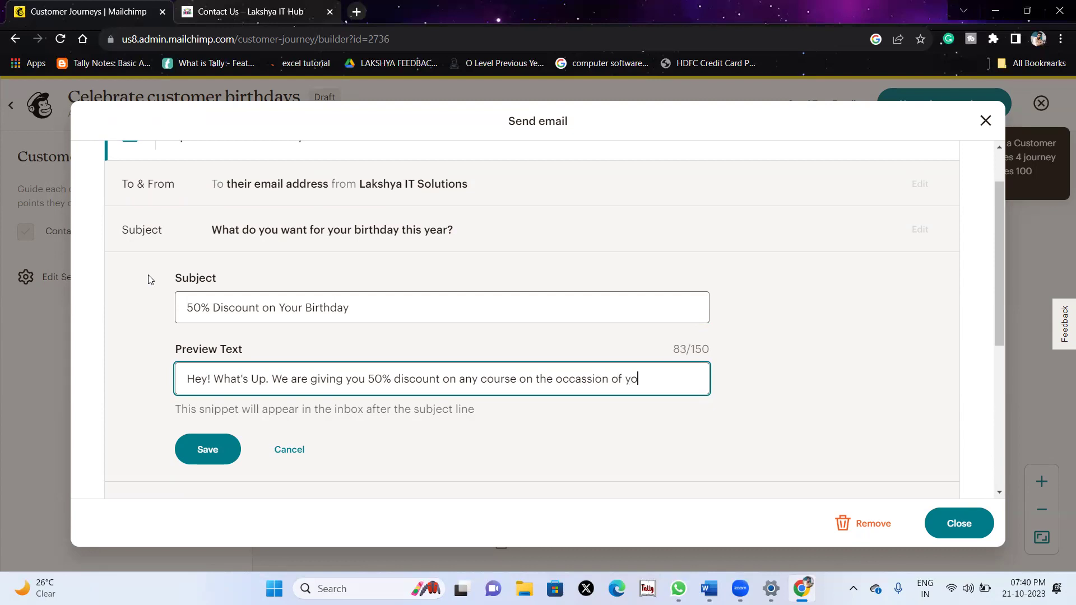
pyautogui.write('. ')
pyautogui.write('C')
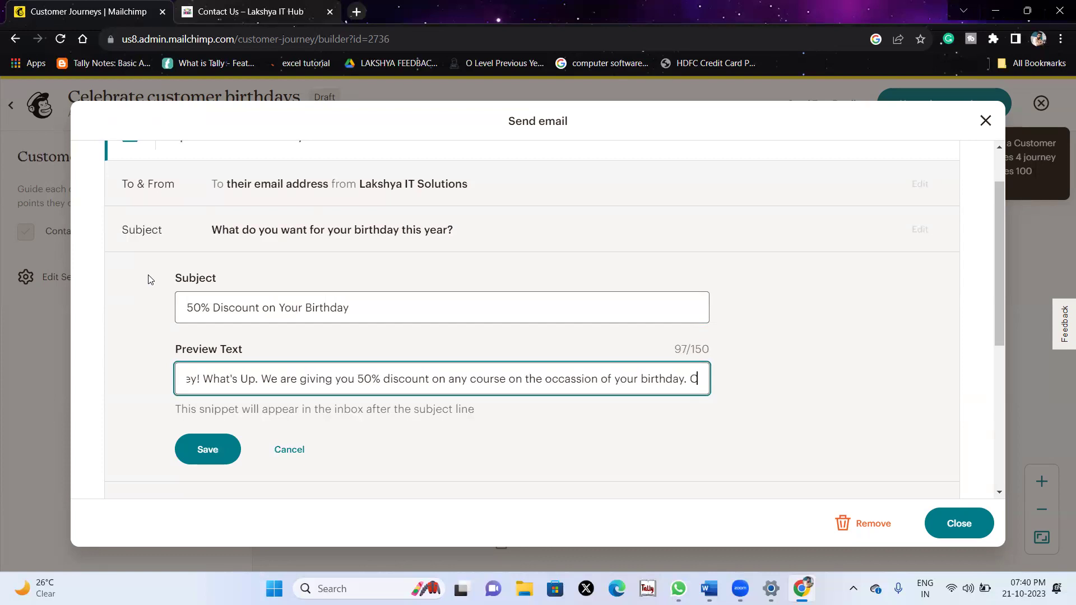
pyautogui.write('all for More D')
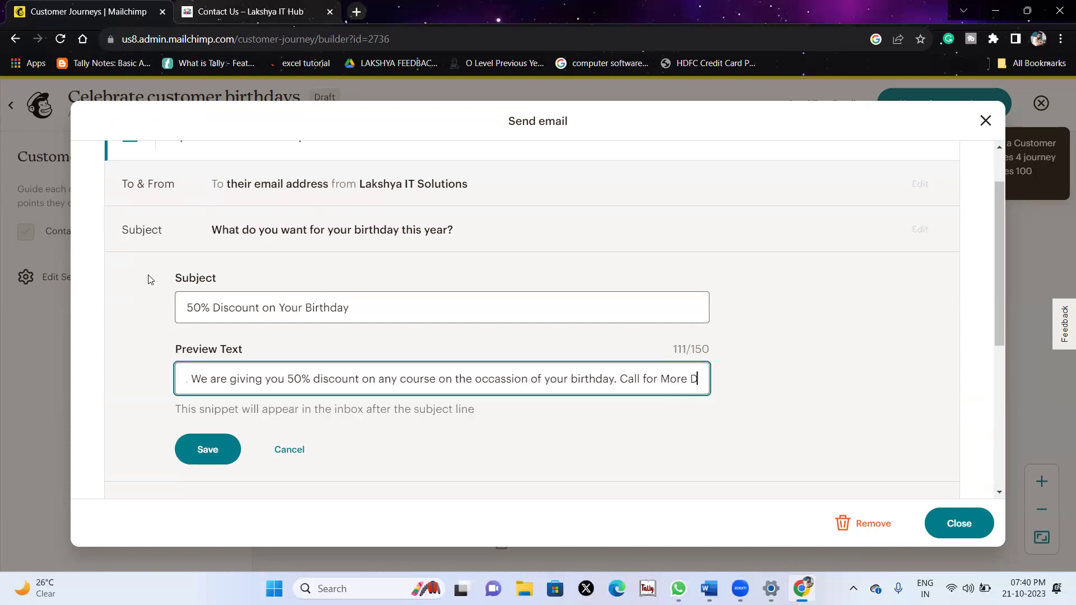
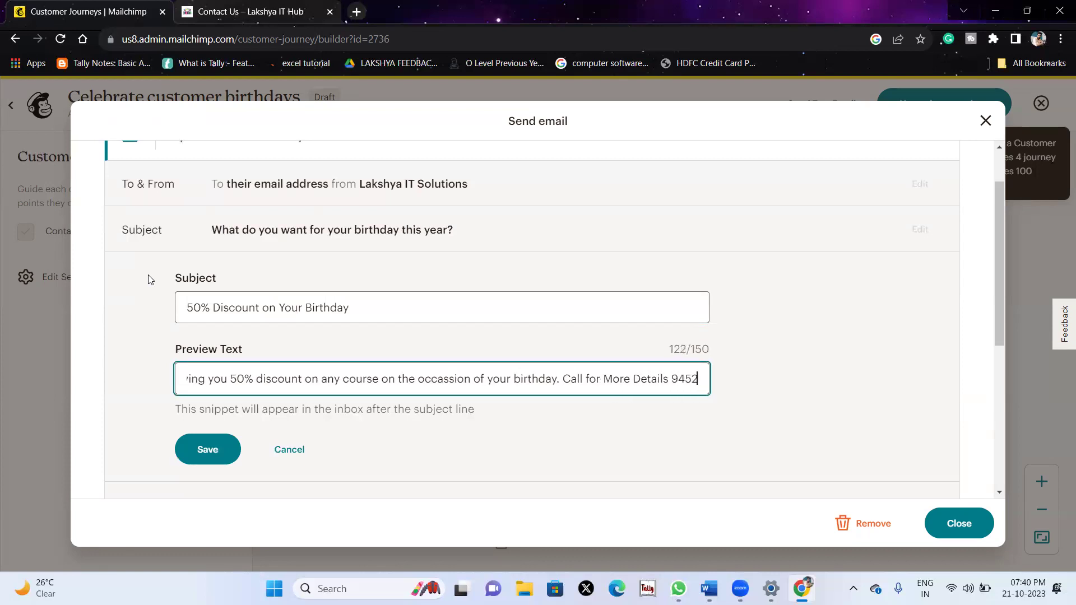
pyautogui.click(193, 441)
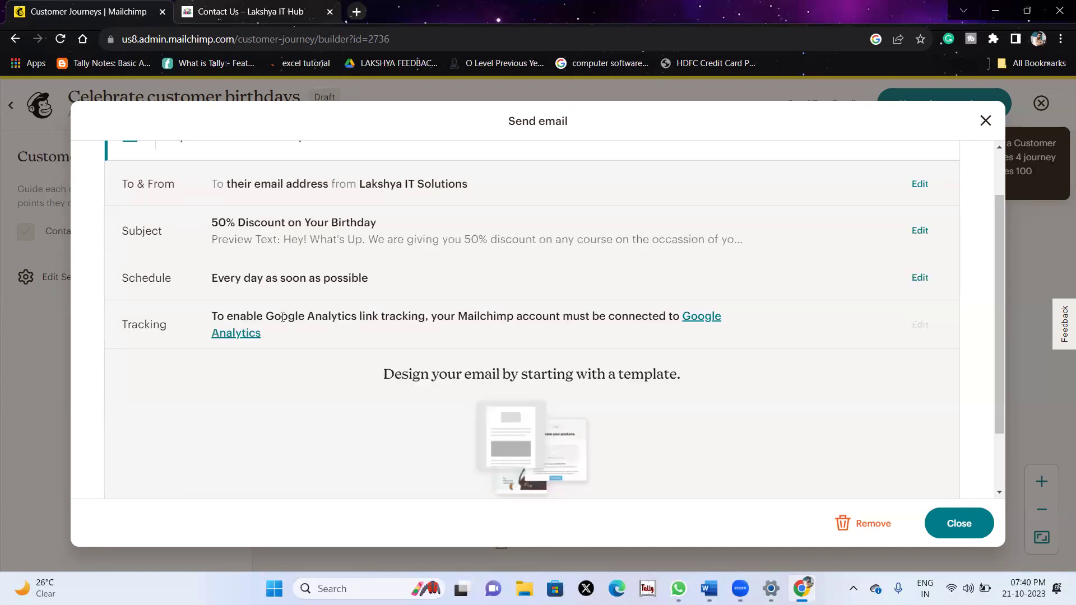
# Keep the email's schedule sending as soon as possible and save it unchanged.
pyautogui.click(919, 278)
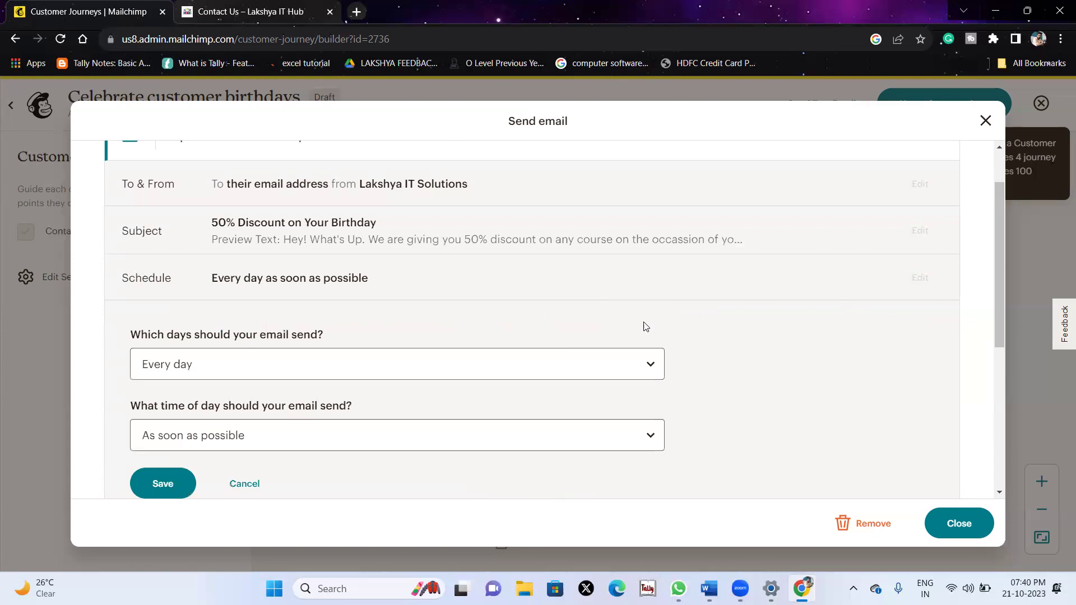
pyautogui.click(409, 373)
pyautogui.click(410, 374)
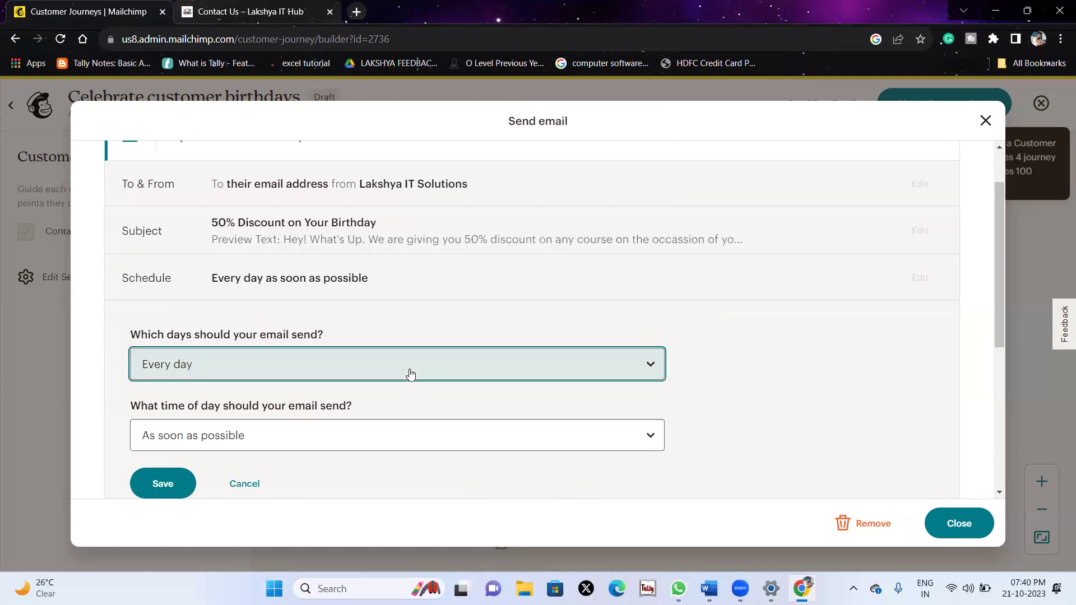
pyautogui.click(348, 434)
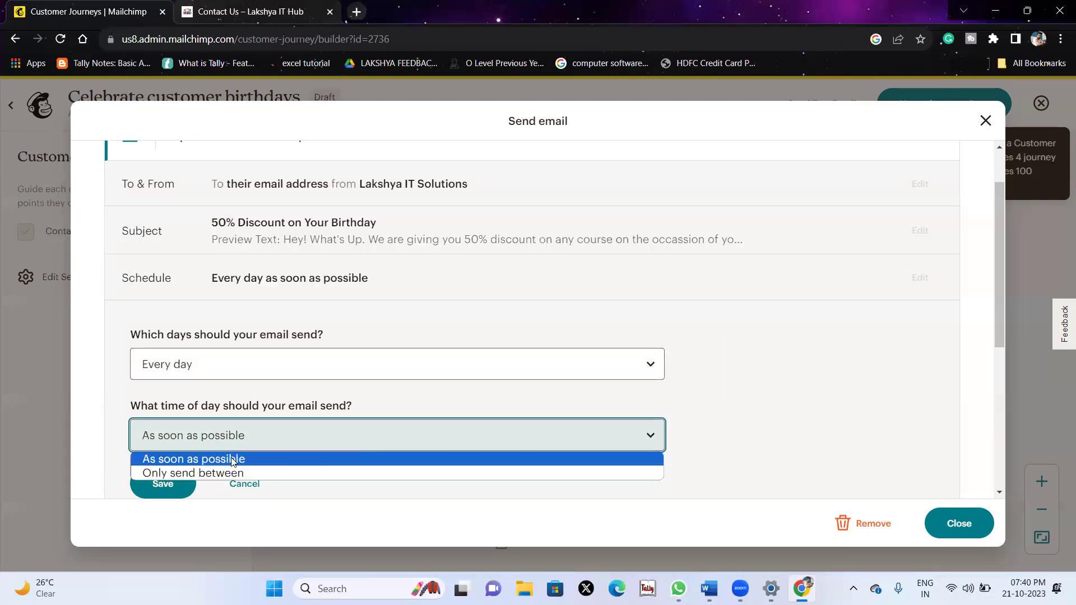
pyautogui.click(146, 416)
pyautogui.scroll(-2, 133, 413)
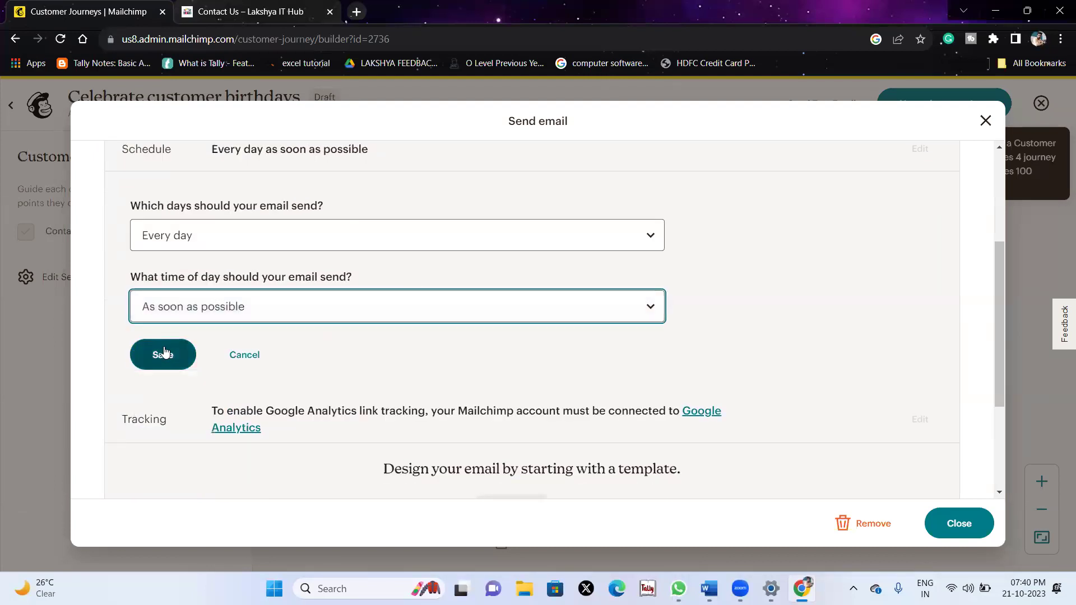
pyautogui.click(162, 353)
pyautogui.scroll(1, 576, 386)
pyautogui.scroll(-2, 611, 404)
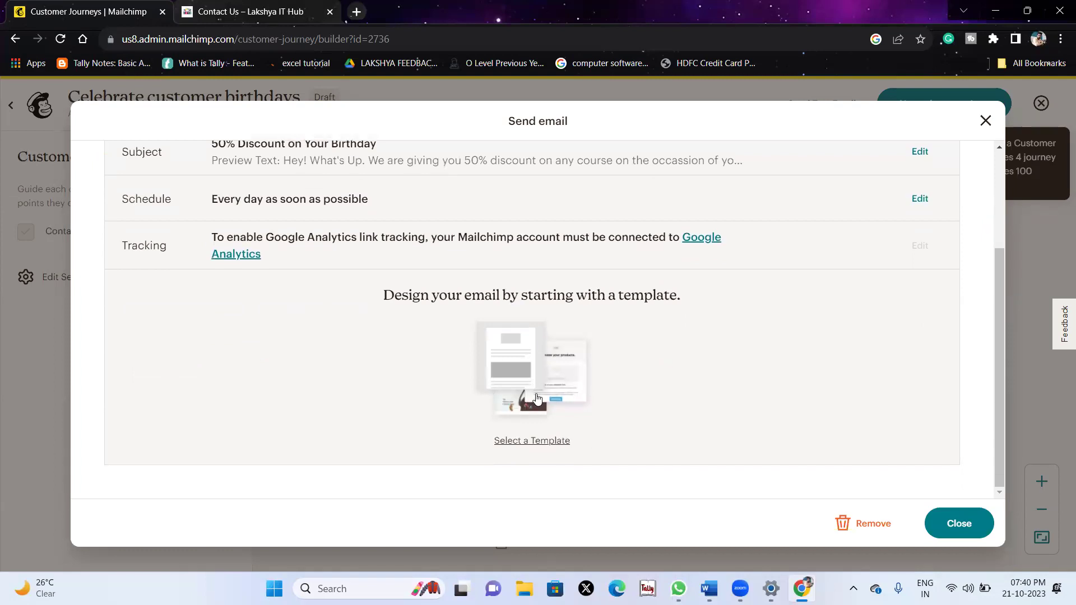
# Apply the Gallery template to the email and select its first empty image block.
pyautogui.click(523, 443)
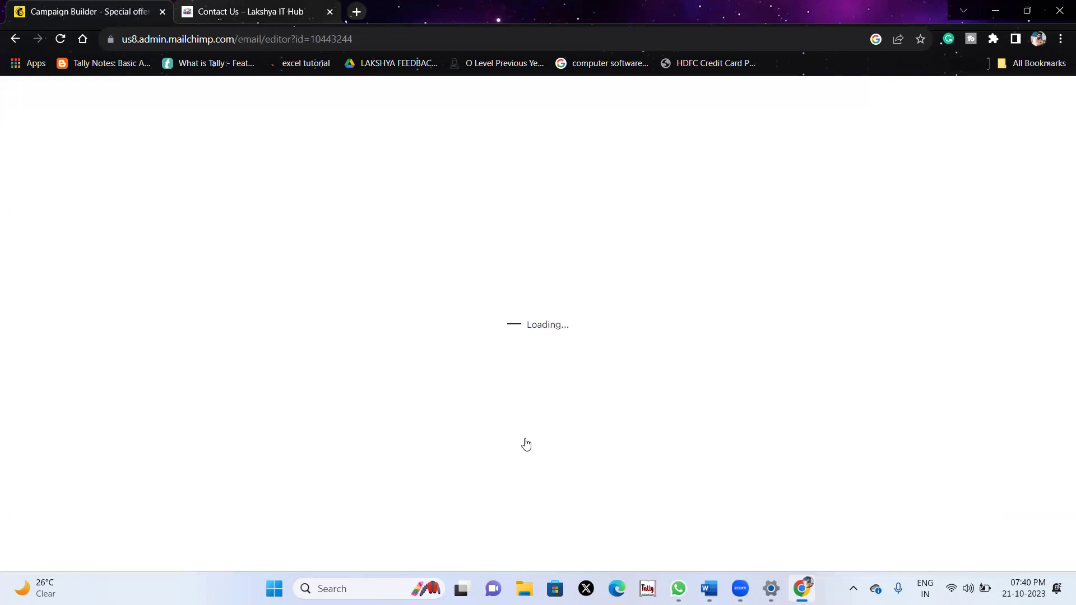
pyautogui.scroll(-5, 527, 443)
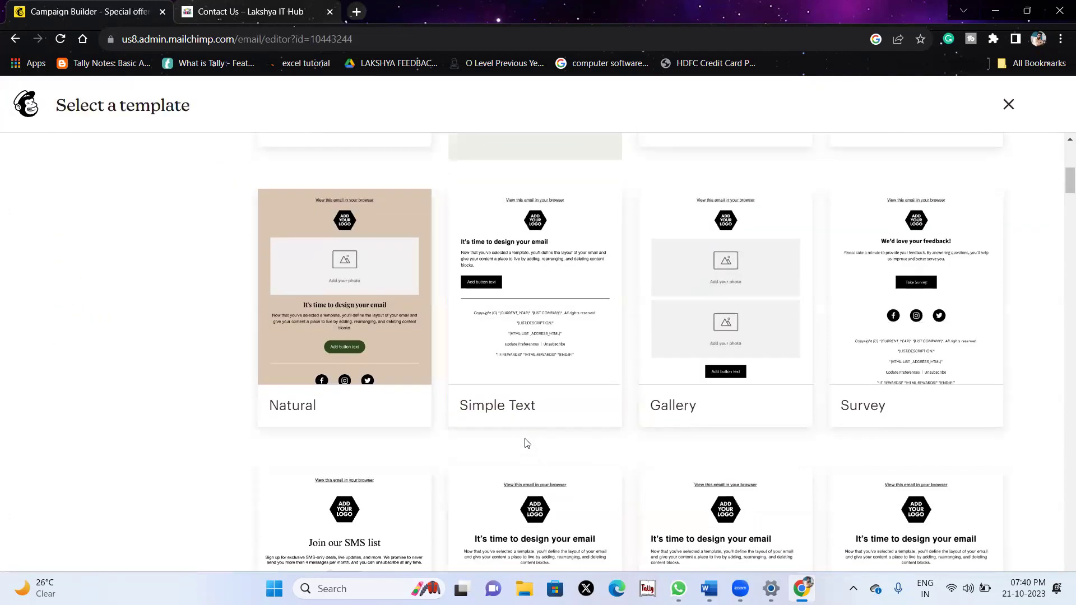
pyautogui.moveTo(556, 296)
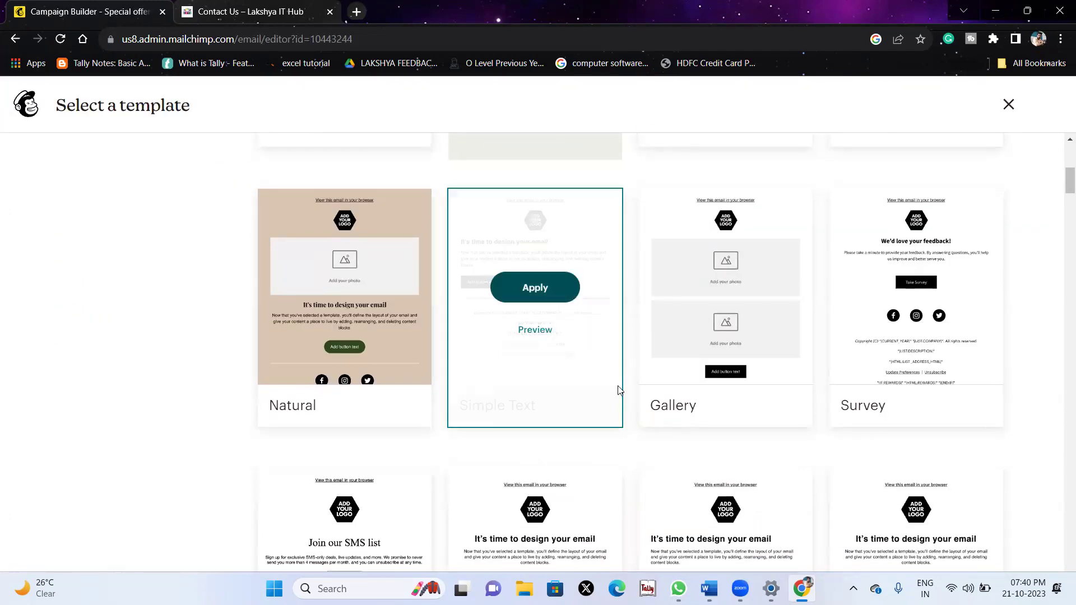
pyautogui.moveTo(807, 224)
pyautogui.click(773, 293)
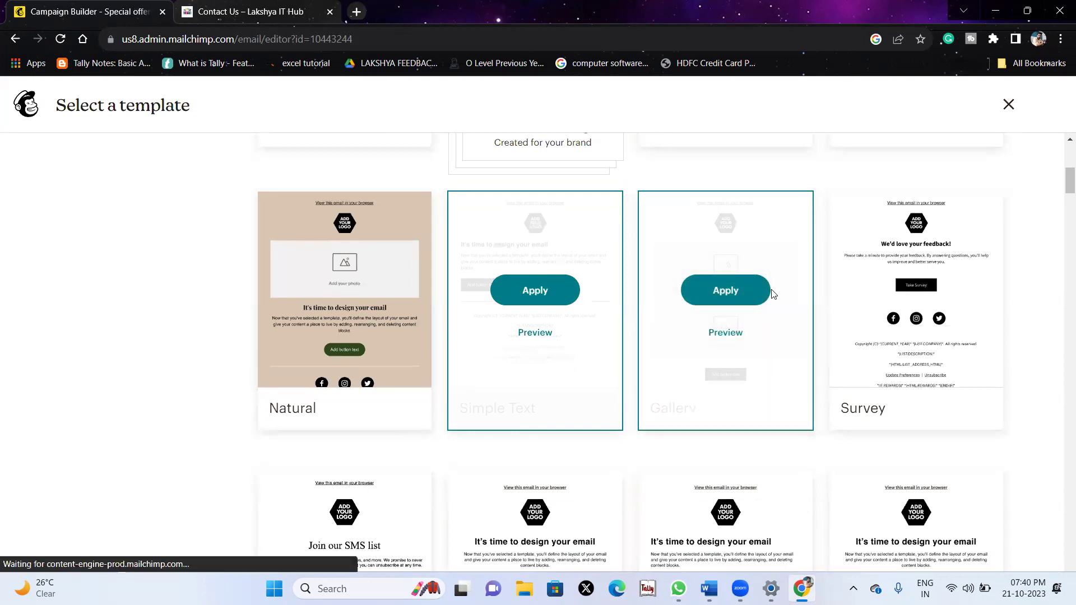
pyautogui.scroll(-6, 710, 293)
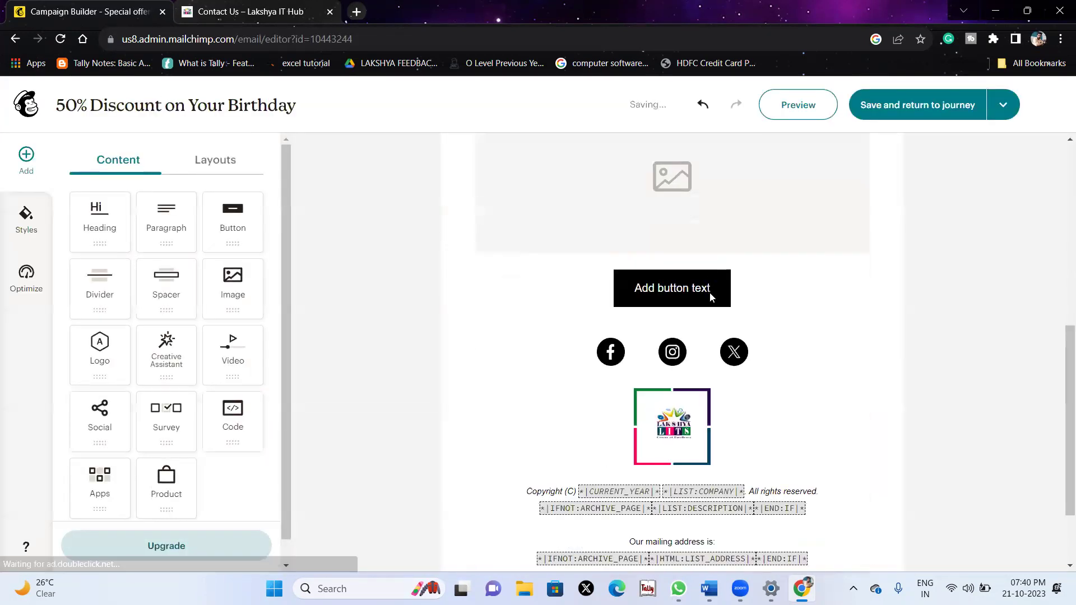
pyautogui.scroll(5, 621, 326)
pyautogui.click(621, 327)
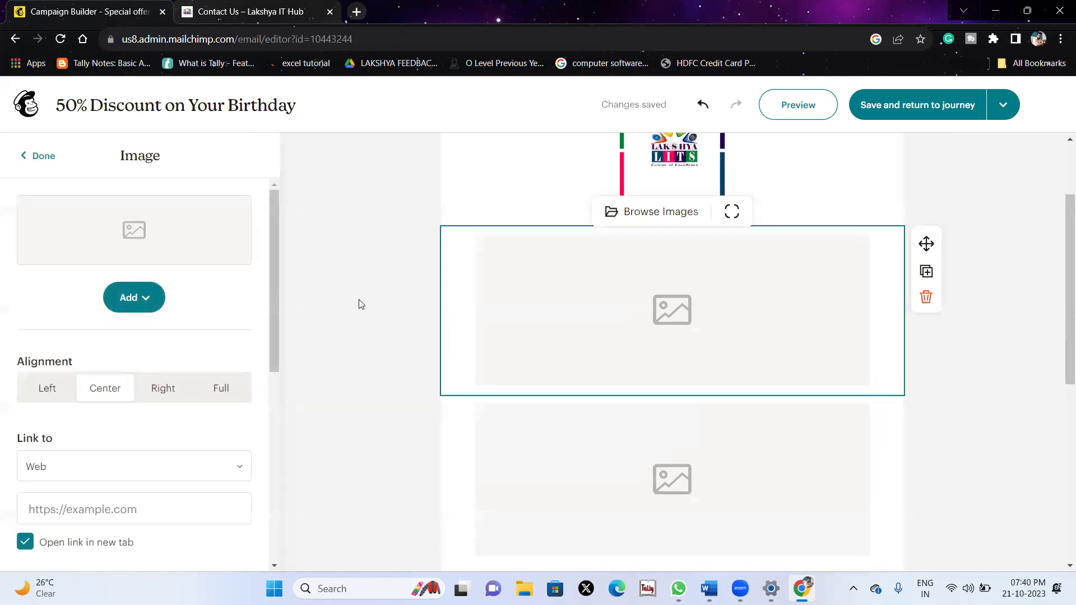
# Search Google for 'happy birthday offer' and save the 80% birthday sale image as 11.
pyautogui.click(357, 12)
pyautogui.click(355, 38)
pyautogui.write('happy birthday offer')
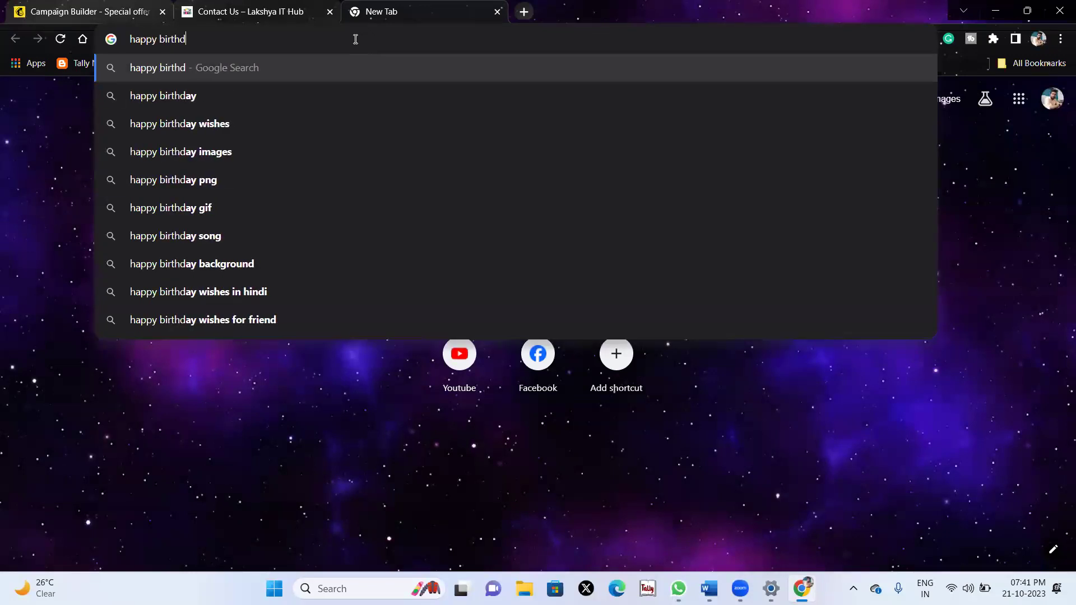
pyautogui.press('Return')
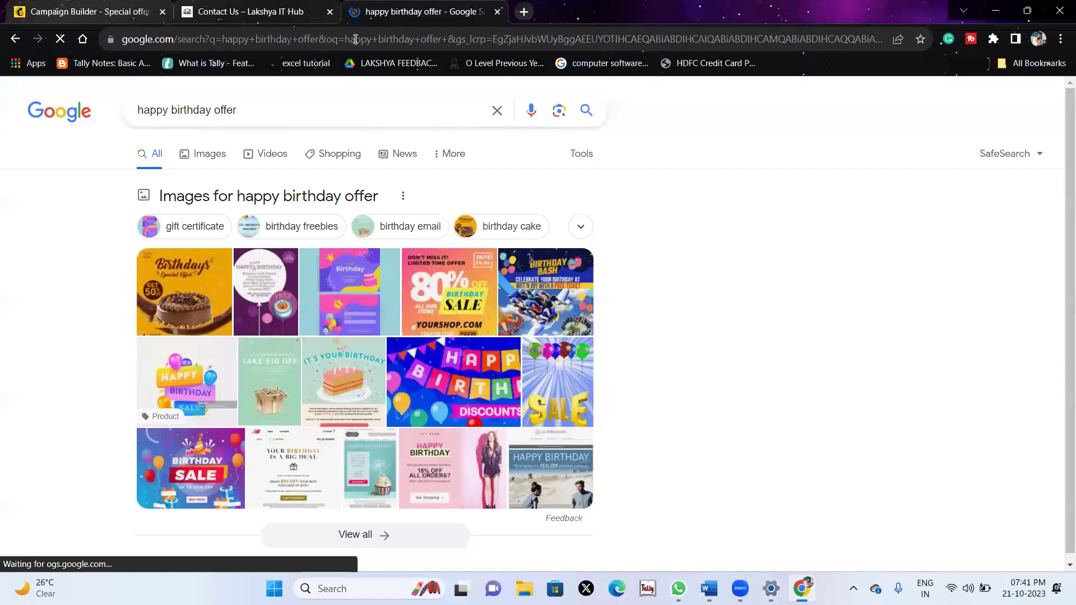
pyautogui.click(427, 301)
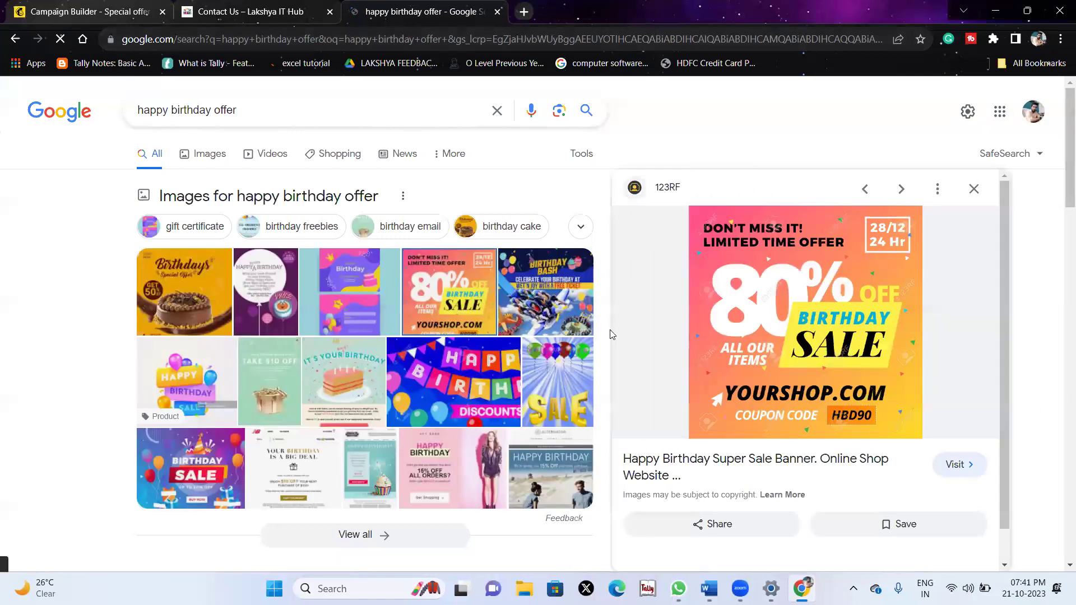
pyautogui.rightClick(769, 318)
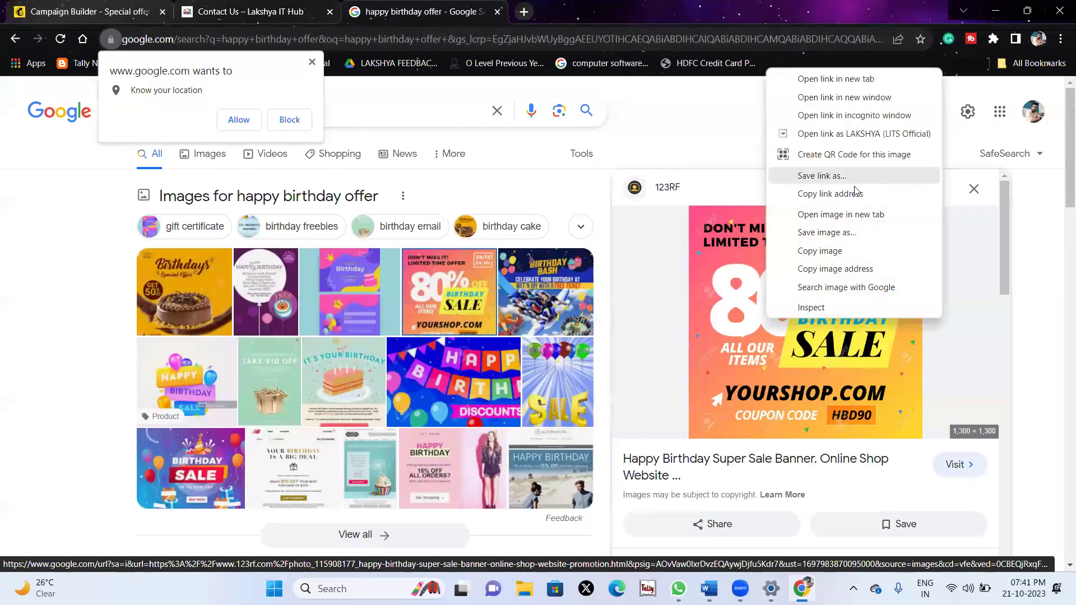
pyautogui.click(823, 231)
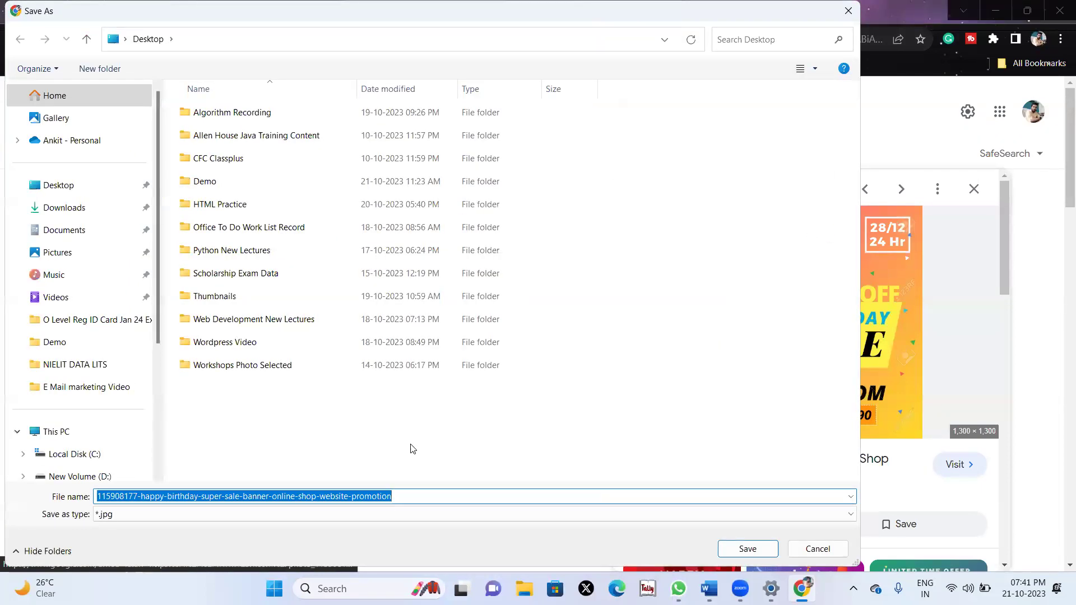
pyautogui.write('11')
pyautogui.press('Return')
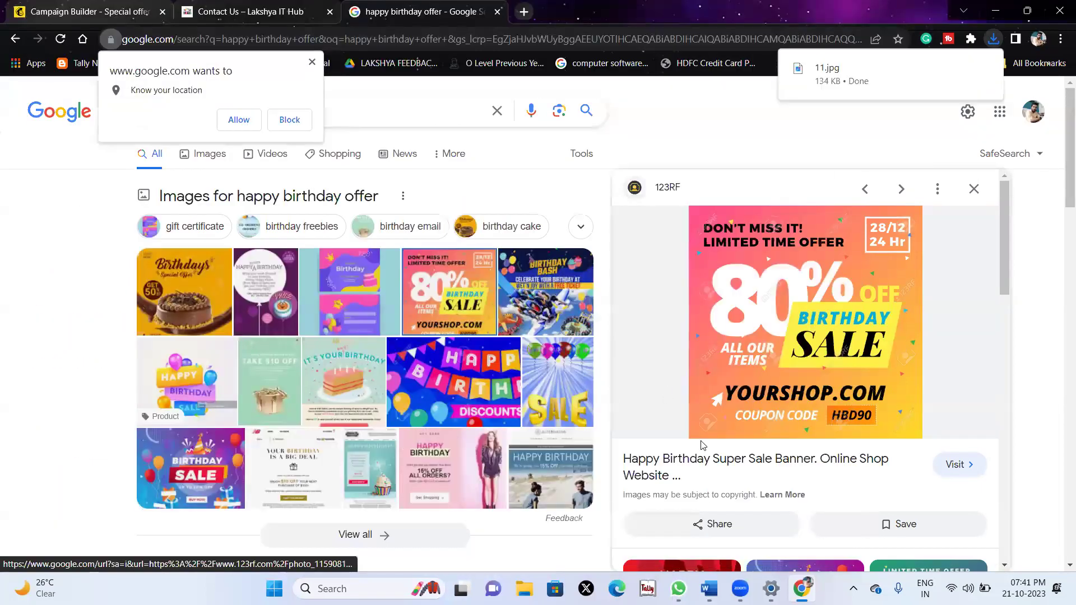
# Save the 'save 40%' birthday sale image from the search results as well.
pyautogui.scroll(-5, 701, 446)
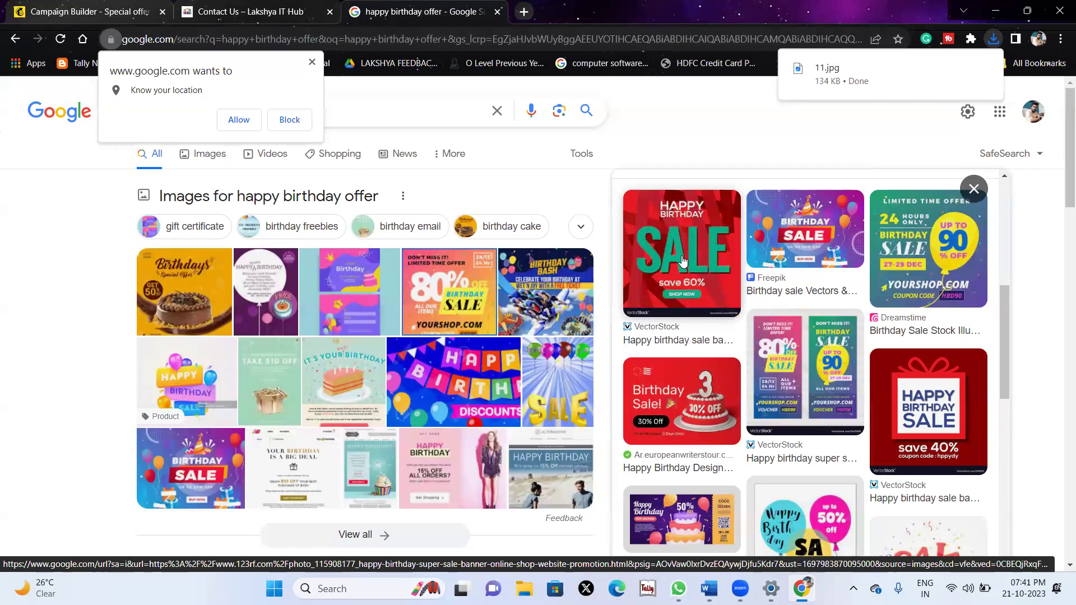
pyautogui.click(682, 261)
pyautogui.scroll(-5, 847, 340)
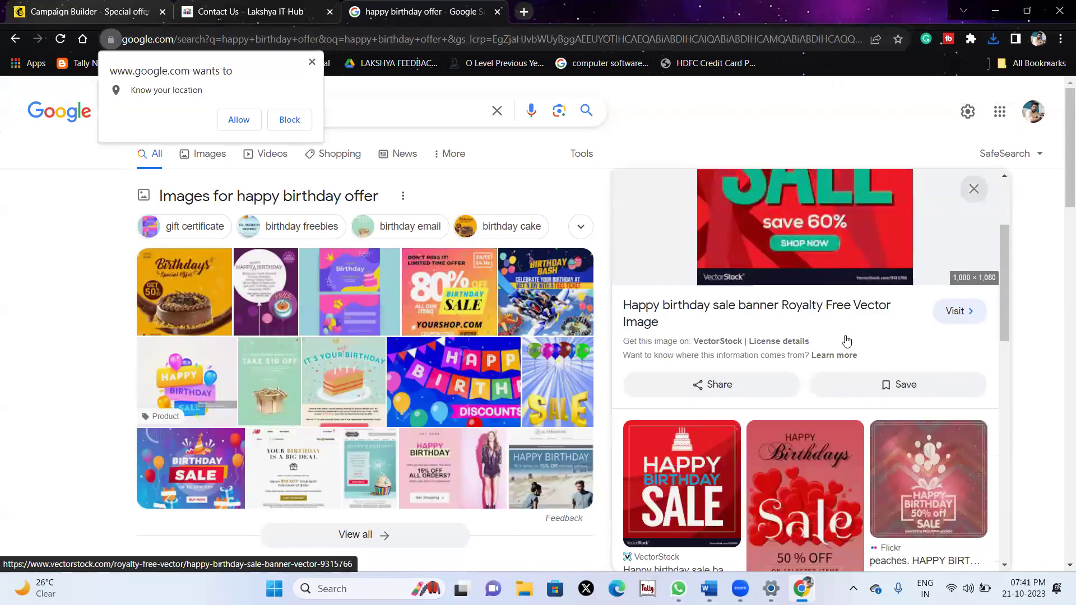
pyautogui.scroll(-3, 846, 340)
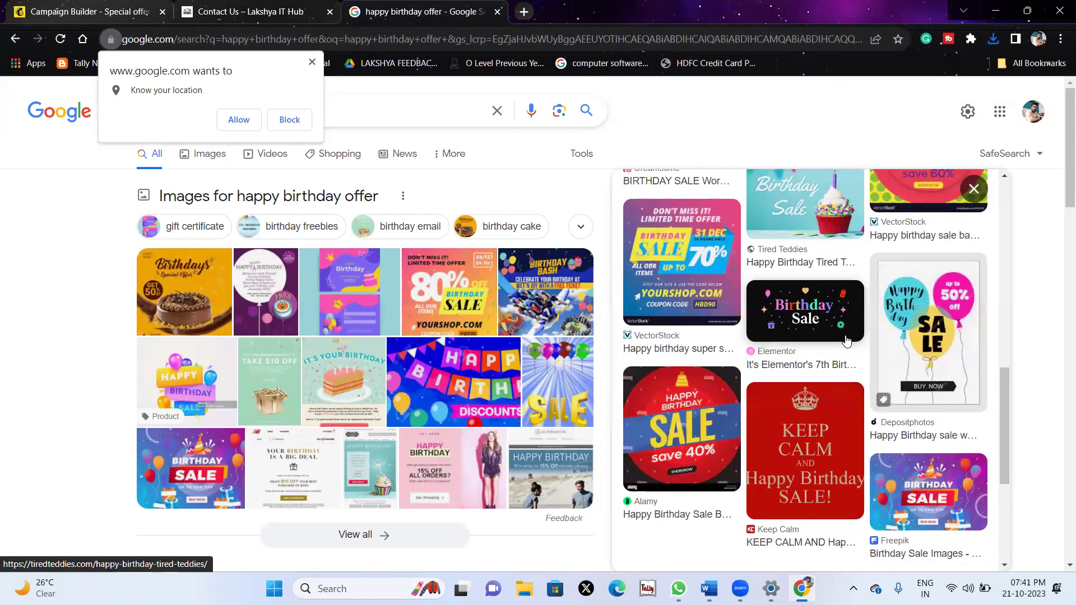
pyautogui.scroll(-2, 846, 340)
pyautogui.click(681, 356)
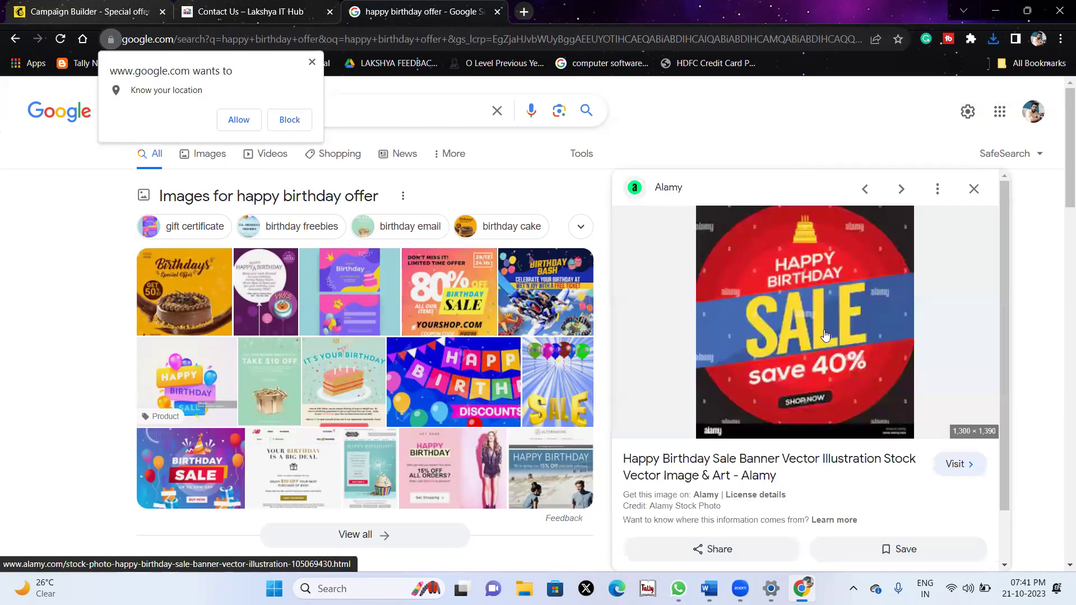
pyautogui.rightClick(811, 387)
pyautogui.click(863, 303)
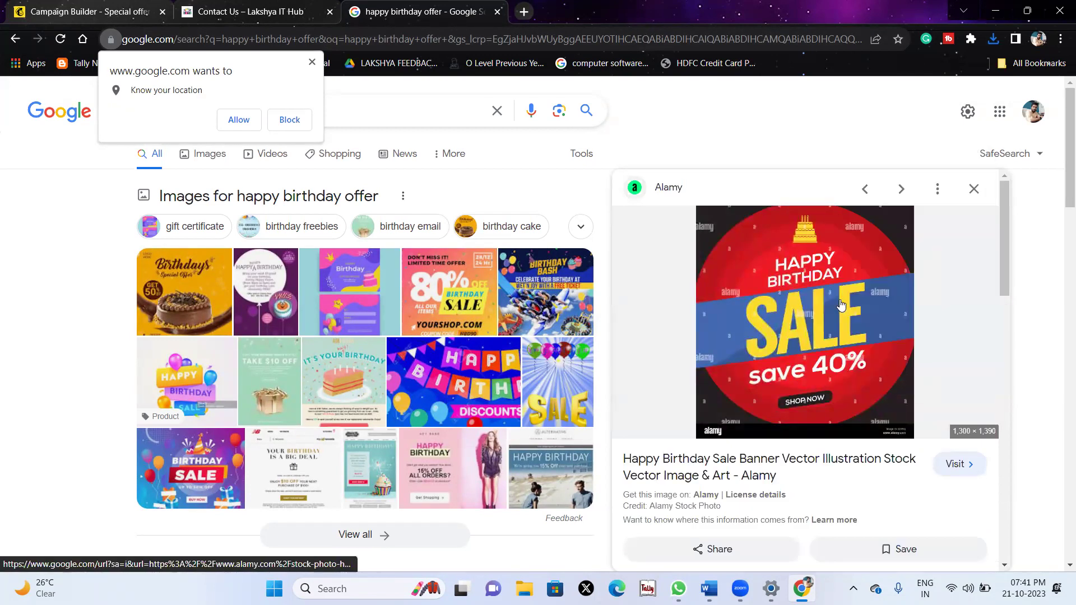
pyautogui.press('Return')
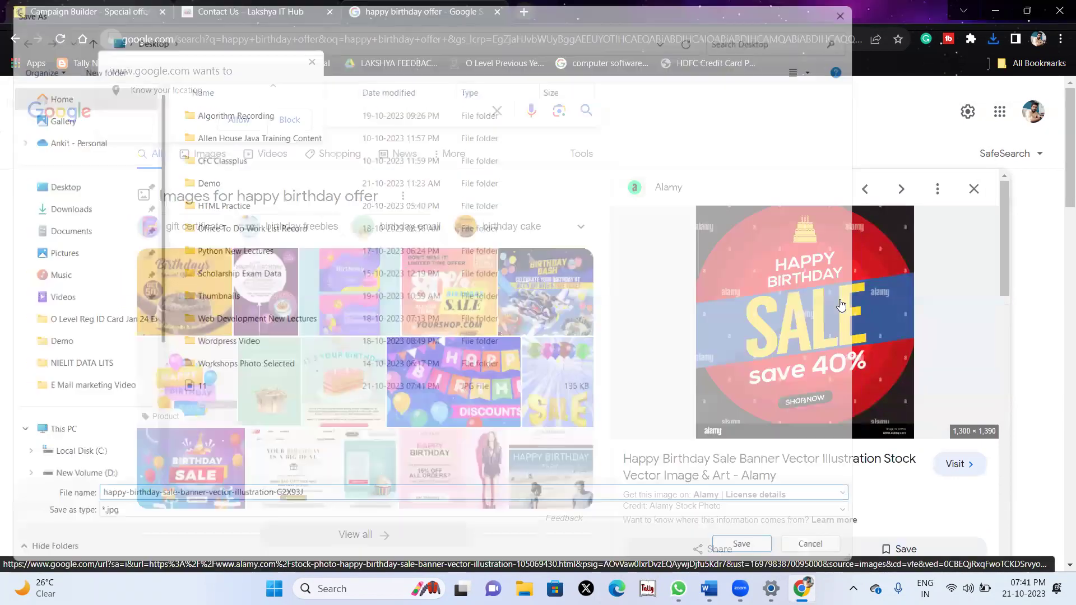
# Upload the Happy Birthday SALE save 40% banner and the 11 image into the email's image blocks.
pyautogui.click(89, 11)
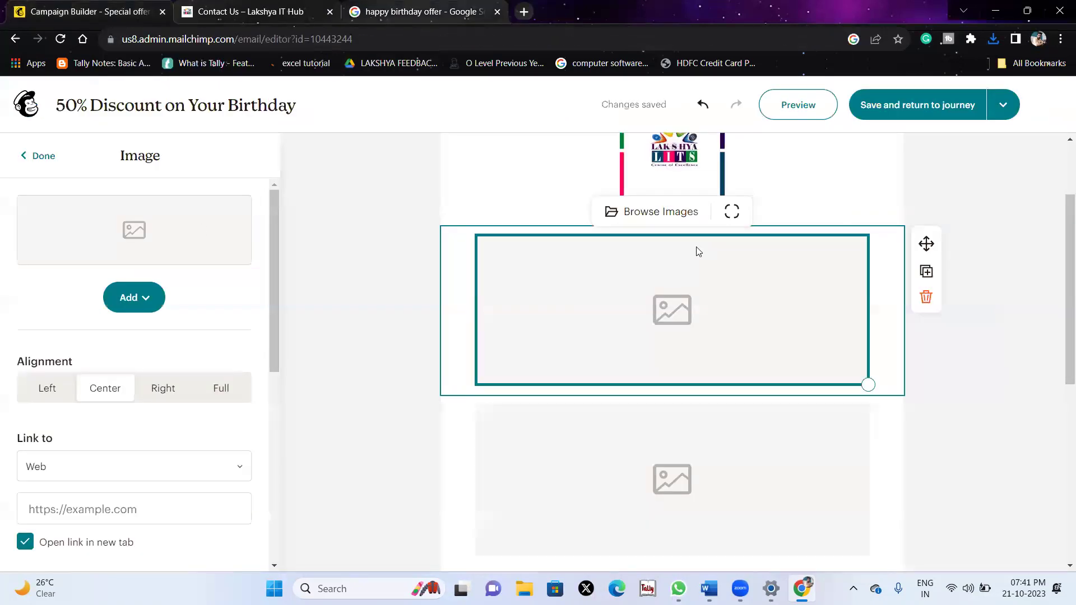
pyautogui.click(133, 294)
pyautogui.click(147, 335)
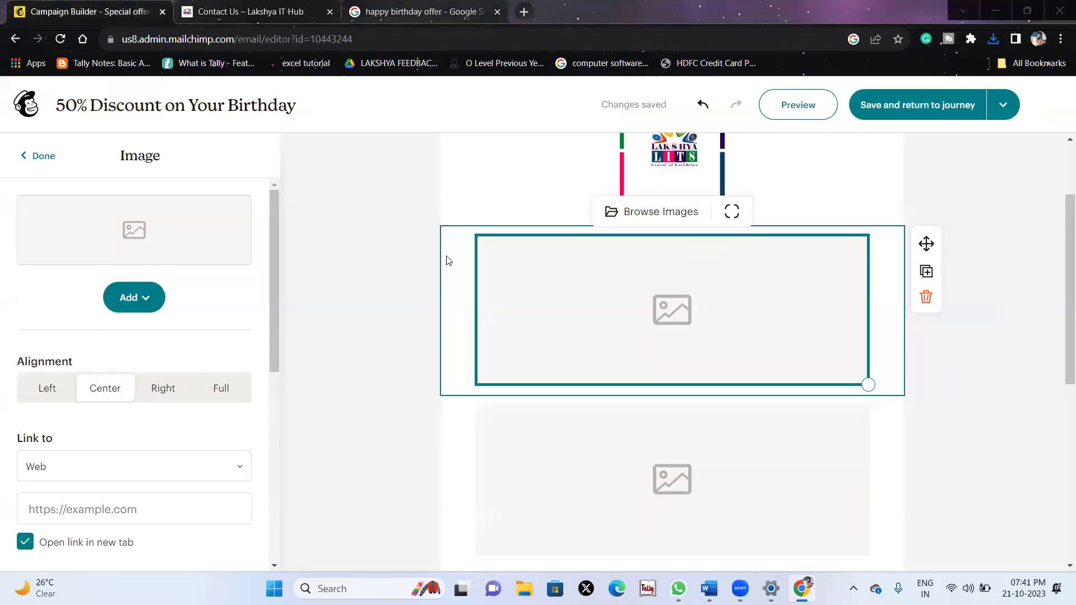
pyautogui.click(269, 412)
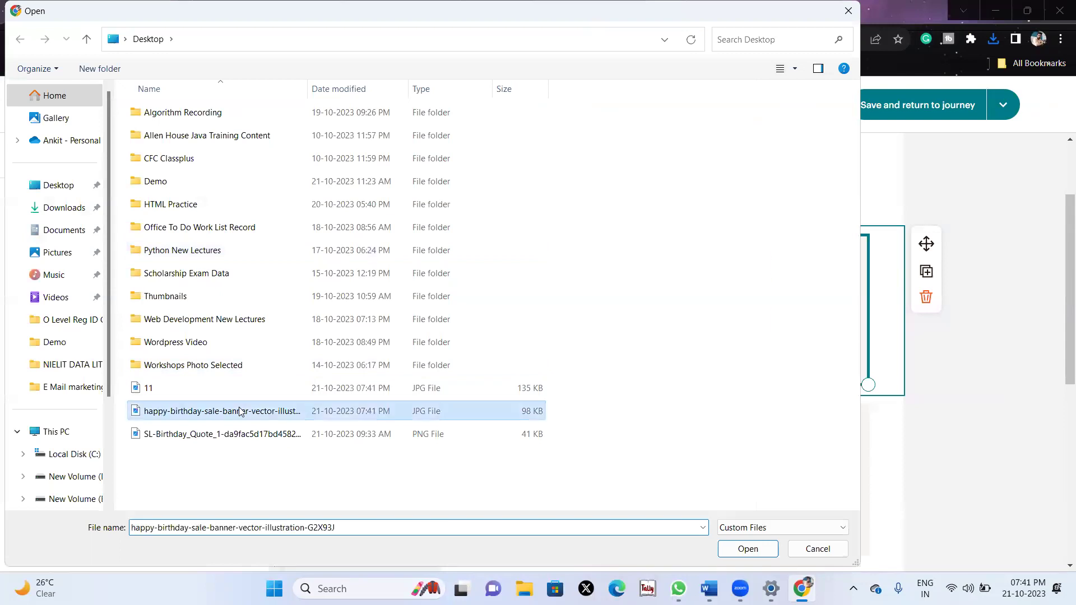
pyautogui.doubleClick(269, 412)
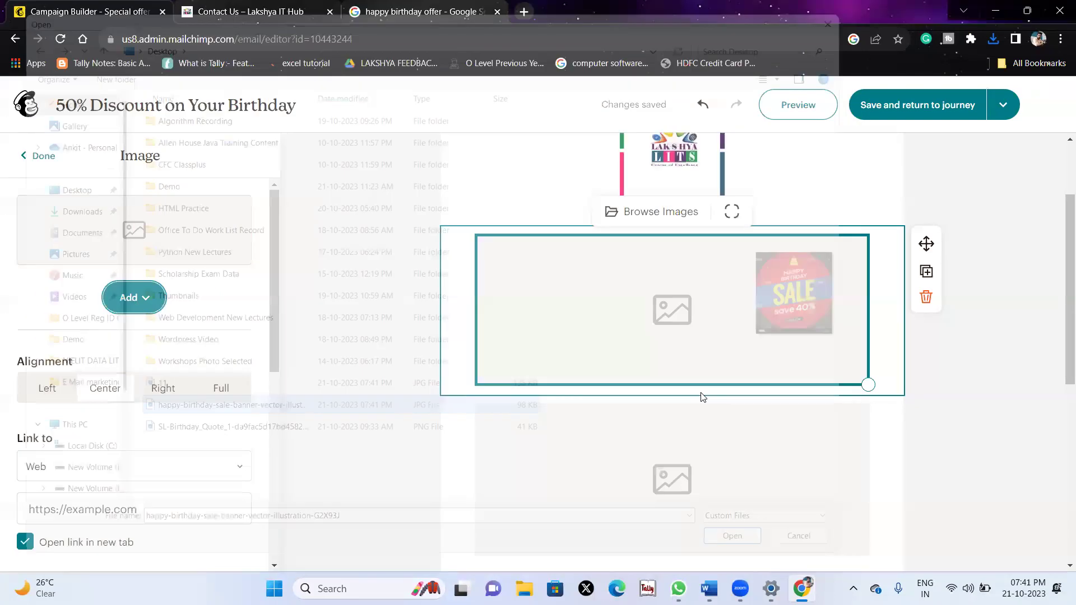
pyautogui.click(144, 298)
pyautogui.click(154, 337)
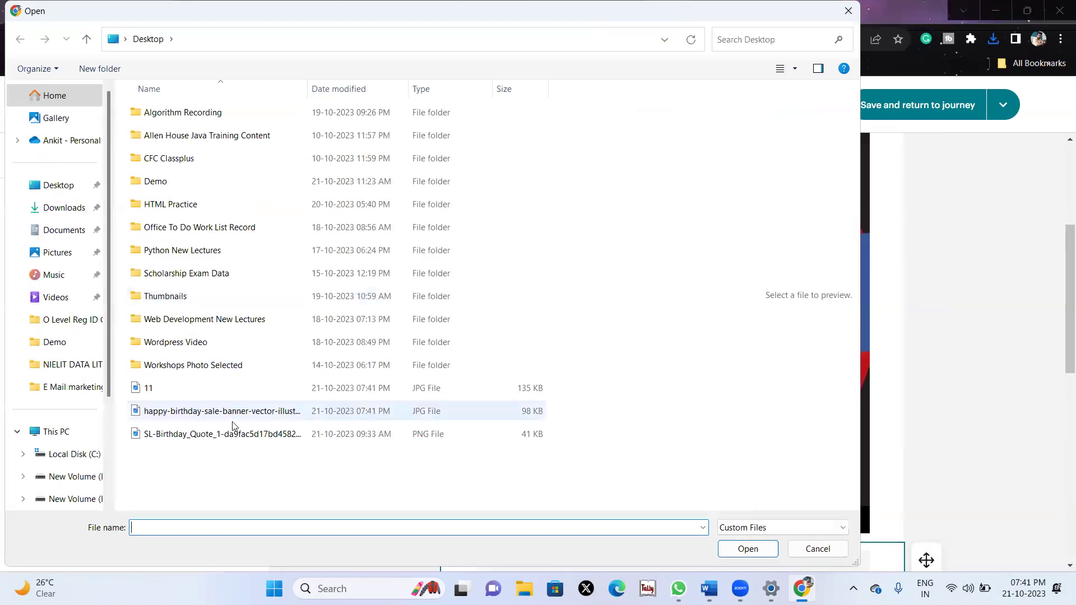
pyautogui.doubleClick(184, 385)
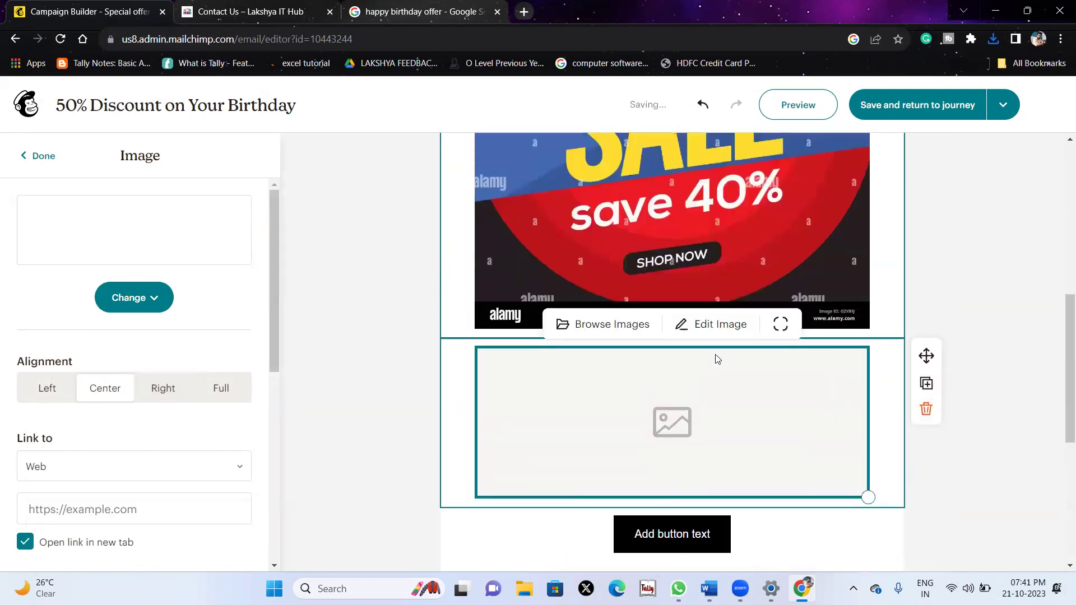
pyautogui.click(663, 286)
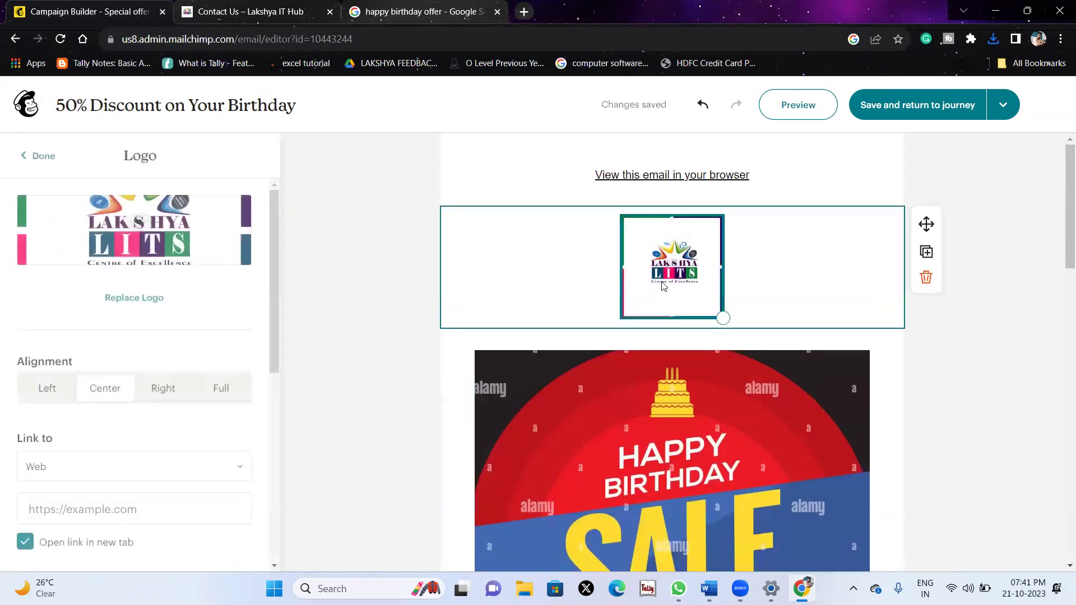
# Add a heading block below the logo reading 'Celebrate your birthday with LITS Family'.
pyautogui.click(37, 155)
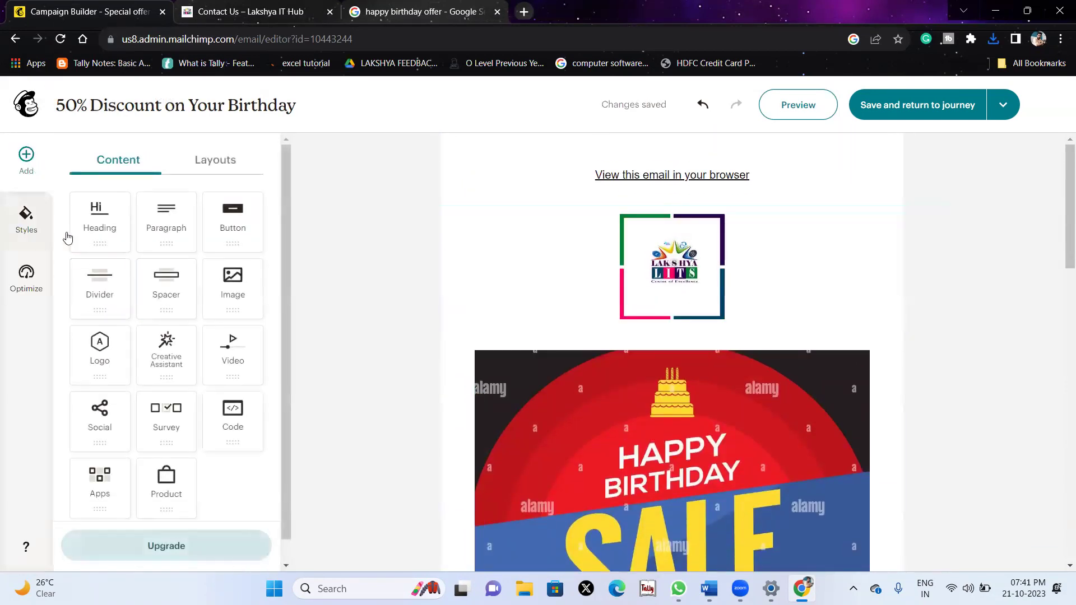
pyautogui.moveTo(96, 240); pyautogui.dragTo(655, 335)
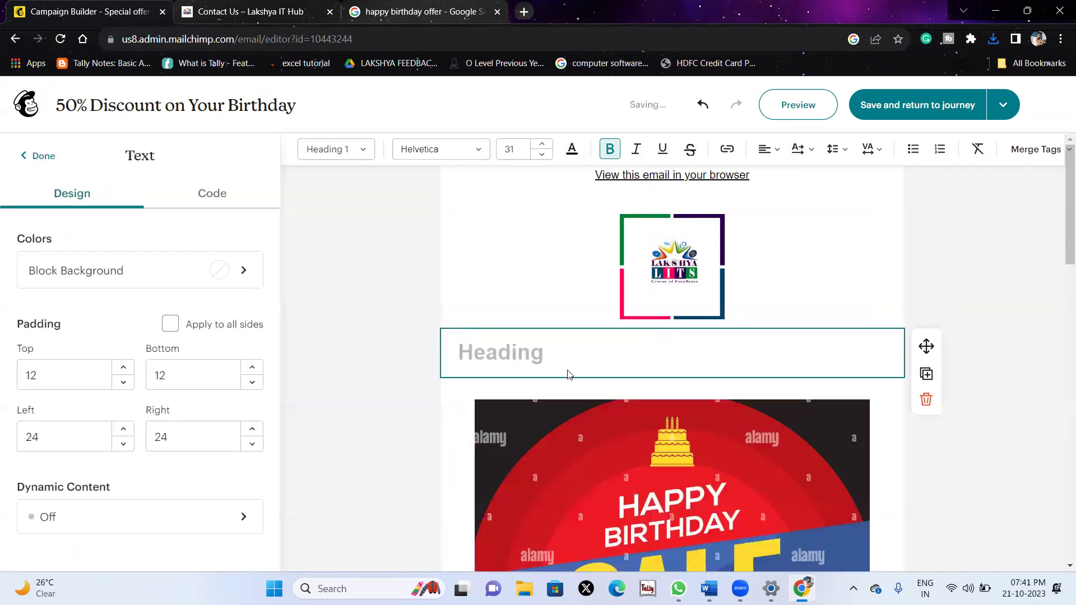
pyautogui.click(492, 356)
pyautogui.write('Celebrat')
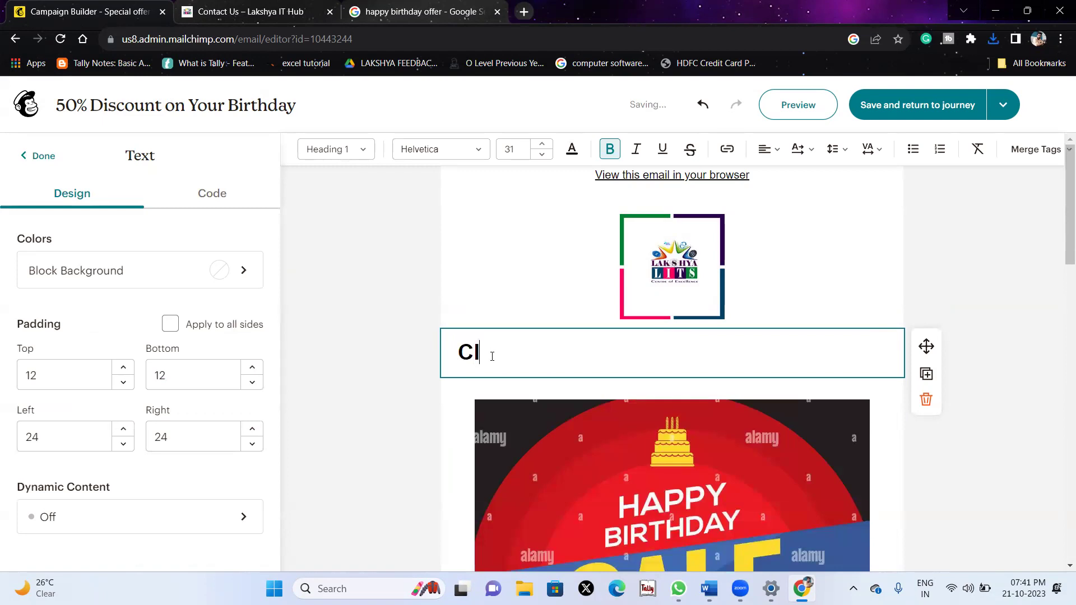
pyautogui.write('e y')
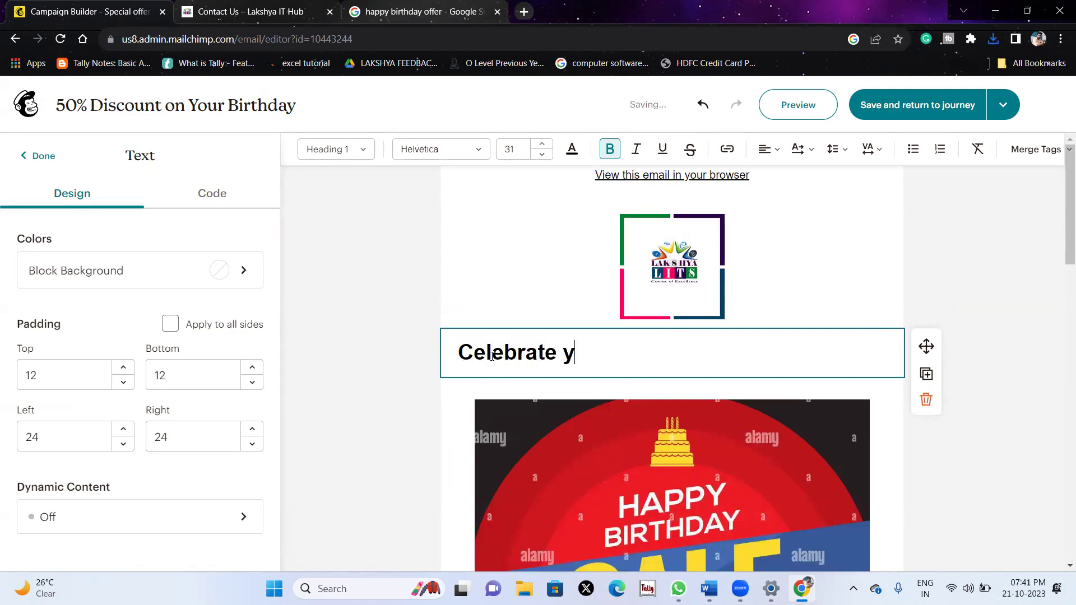
pyautogui.write('our bir')
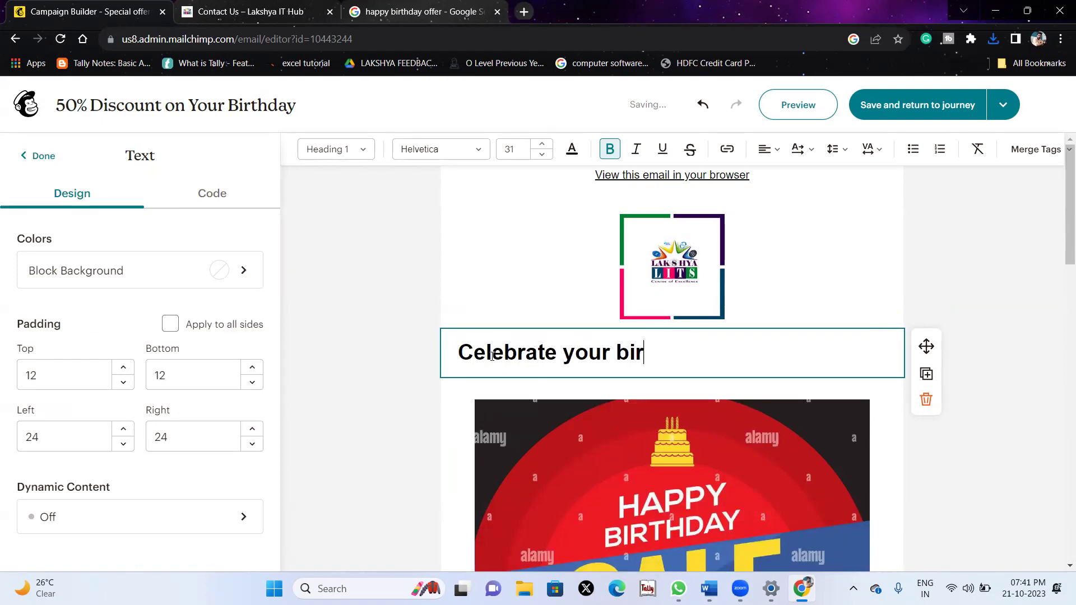
pyautogui.write('thday with LITS Family')
# Shrink the logo by dragging its corner handle.
pyautogui.click(586, 283)
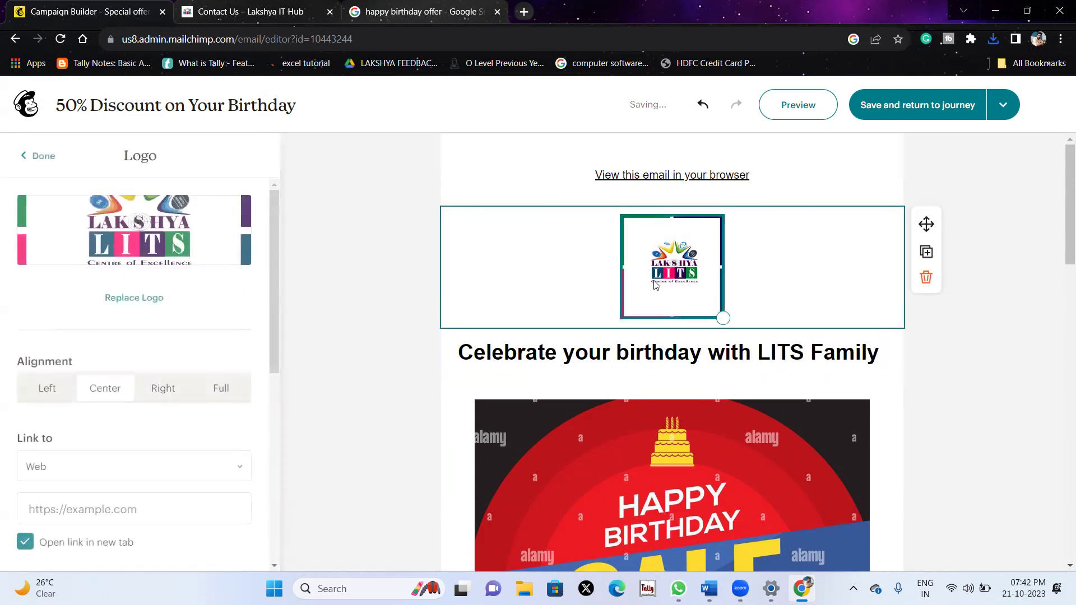
pyautogui.moveTo(723, 320); pyautogui.dragTo(698, 266)
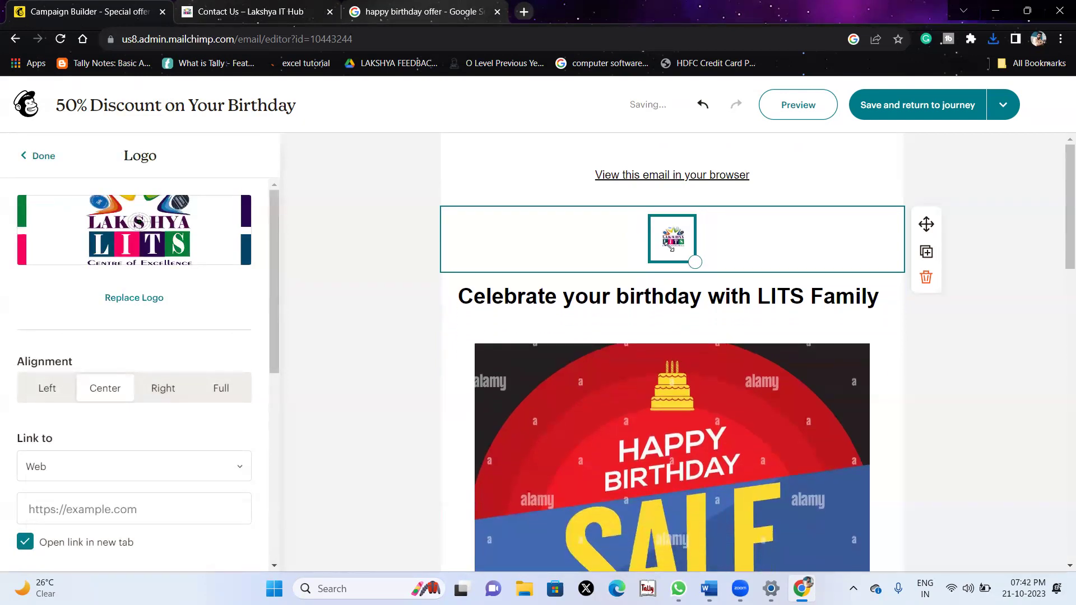
pyautogui.click(997, 328)
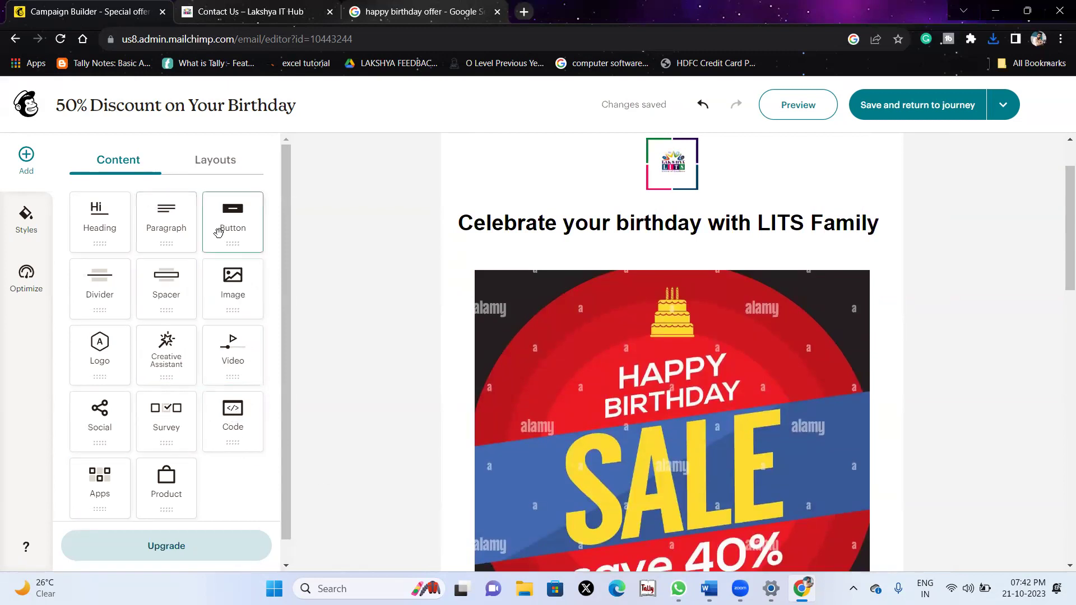
# Set the email button's link type to Phone and enter the business phone number.
pyautogui.scroll(-1, 228, 432)
pyautogui.scroll(-12, 507, 470)
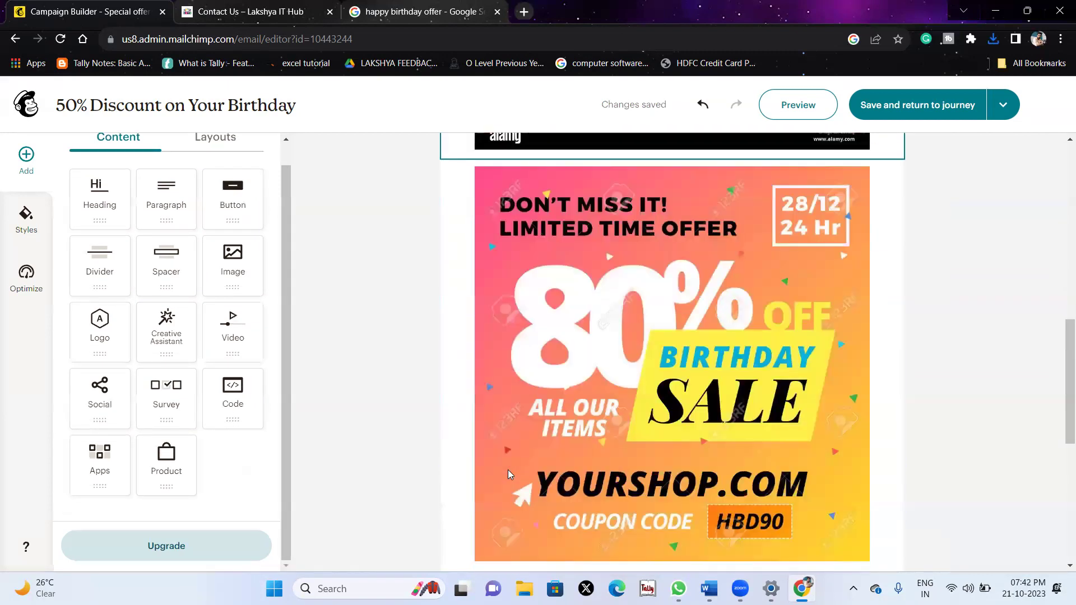
pyautogui.click(776, 360)
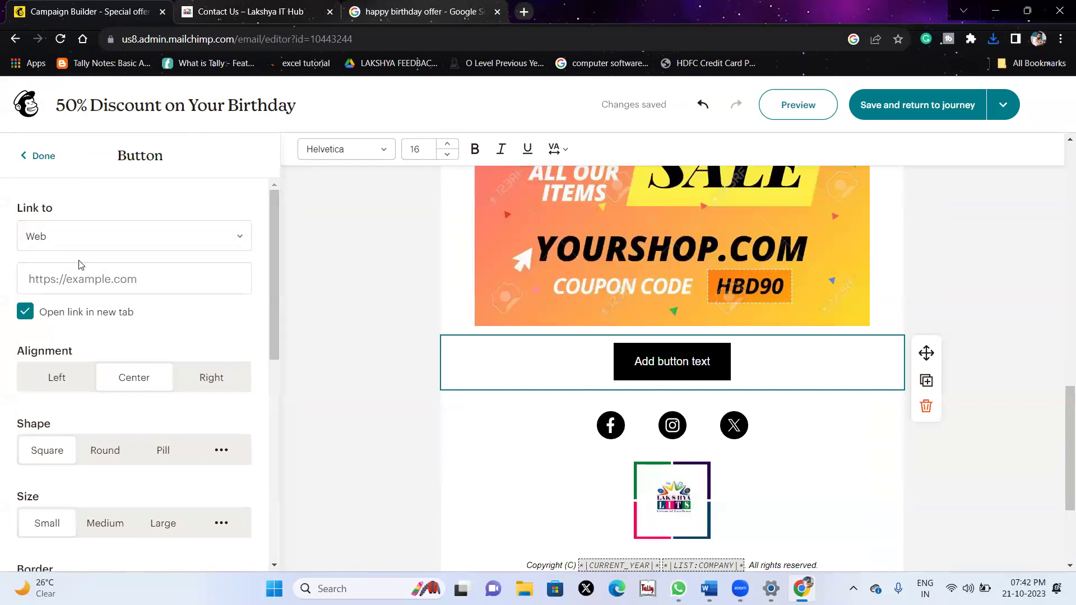
pyautogui.click(79, 246)
pyautogui.click(54, 339)
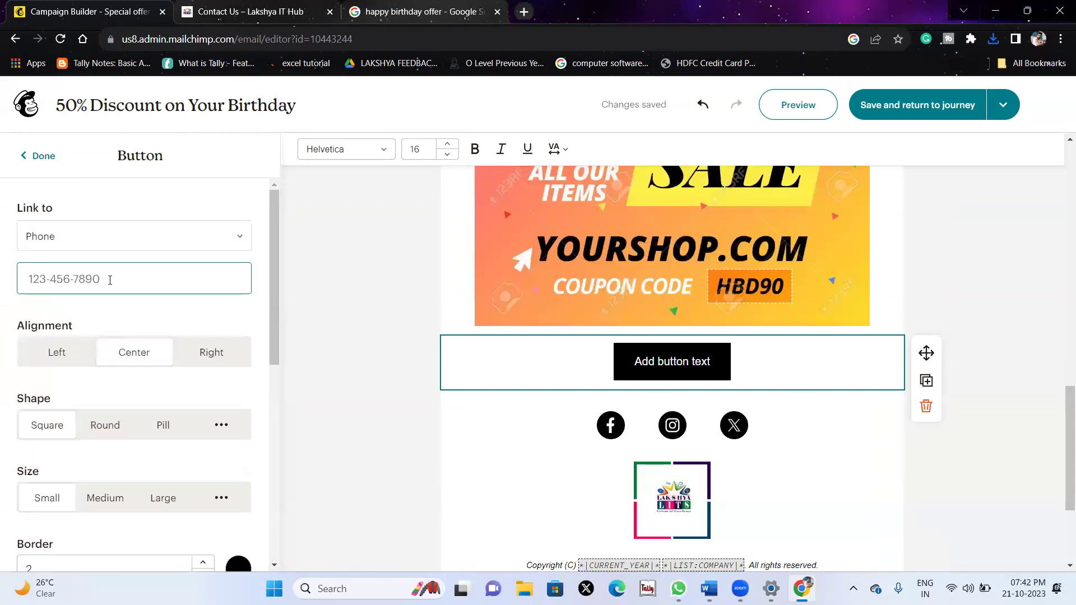
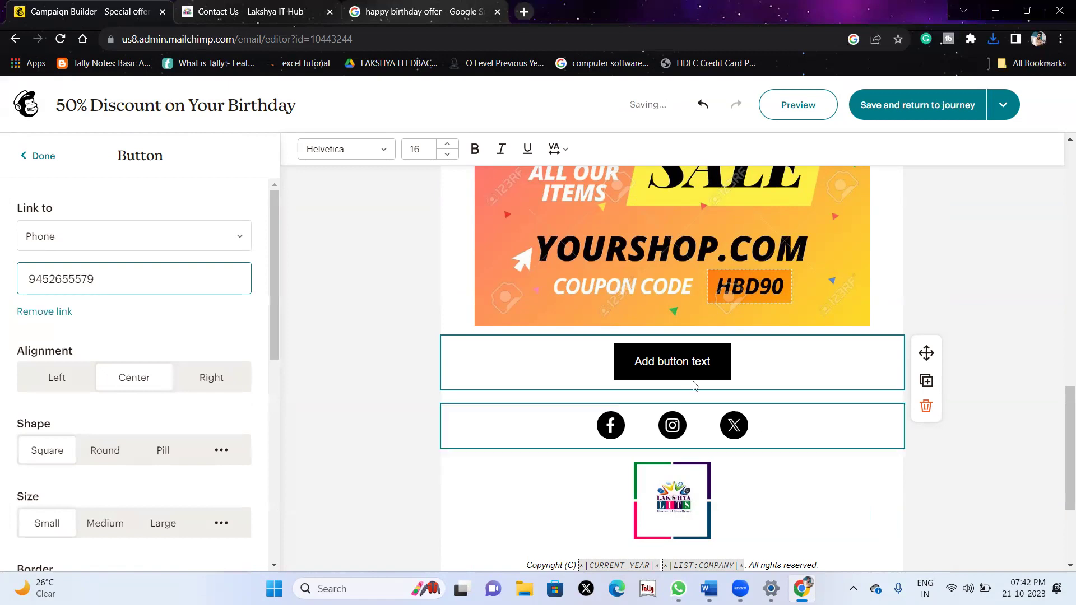
pyautogui.click(670, 361)
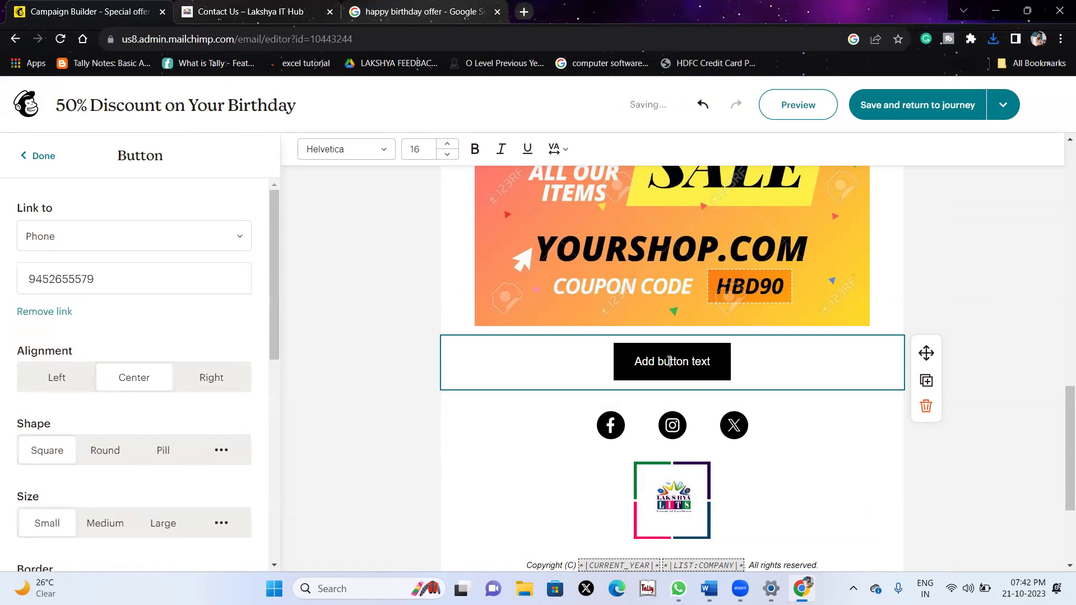
# Replace the button's placeholder label with 'Call us now'.
pyautogui.moveTo(710, 360); pyautogui.dragTo(624, 365)
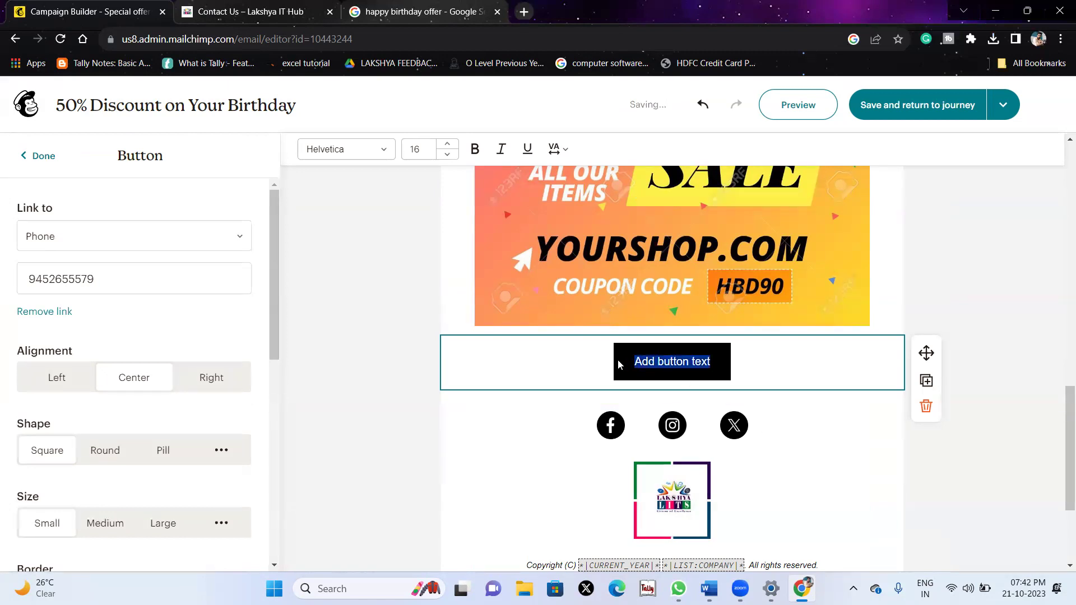
pyautogui.write('Call me')
pyautogui.press('BackSpace')
pyautogui.press('BackSpace')
pyautogui.press('BackSpace')
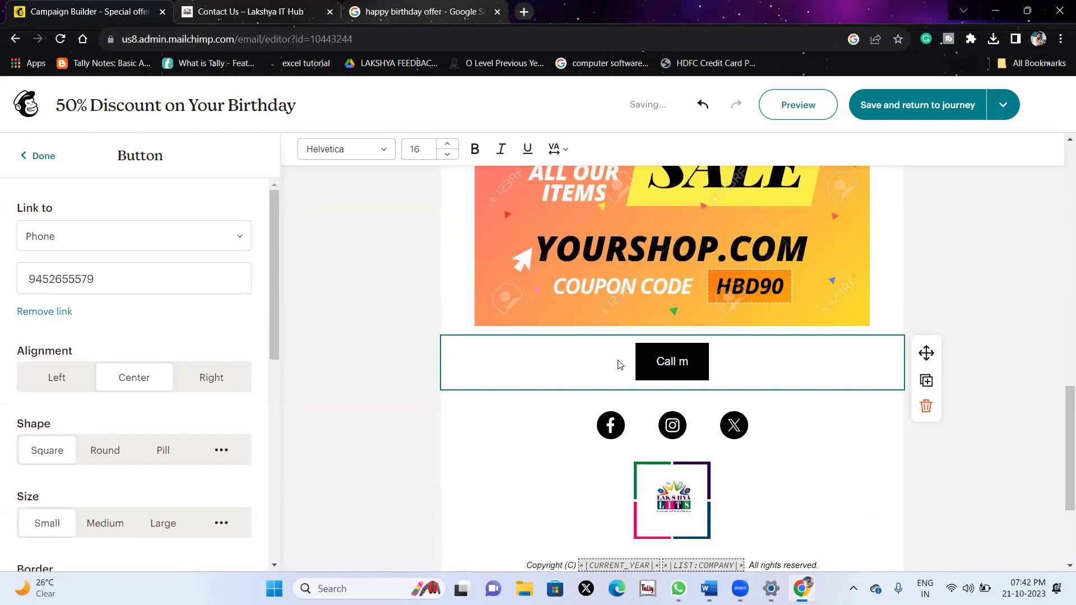
pyautogui.write('us')
pyautogui.write('k')
pyautogui.write('now')
pyautogui.press('BackSpace')
pyautogui.press('BackSpace')
pyautogui.press('BackSpace')
pyautogui.press('BackSpace')
pyautogui.write('now')
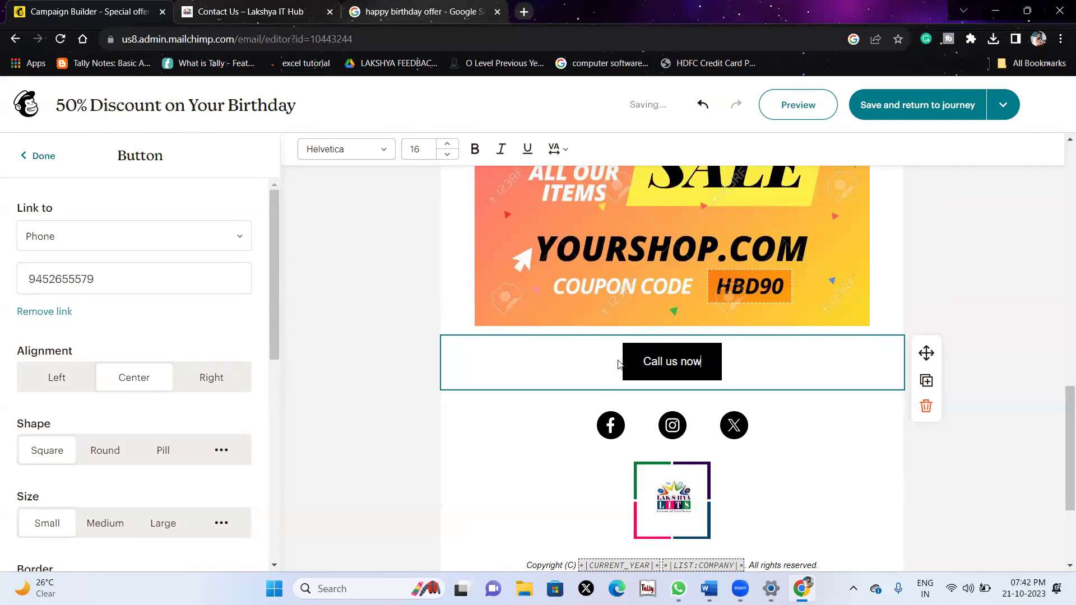
pyautogui.click(1007, 332)
pyautogui.scroll(-3, 953, 328)
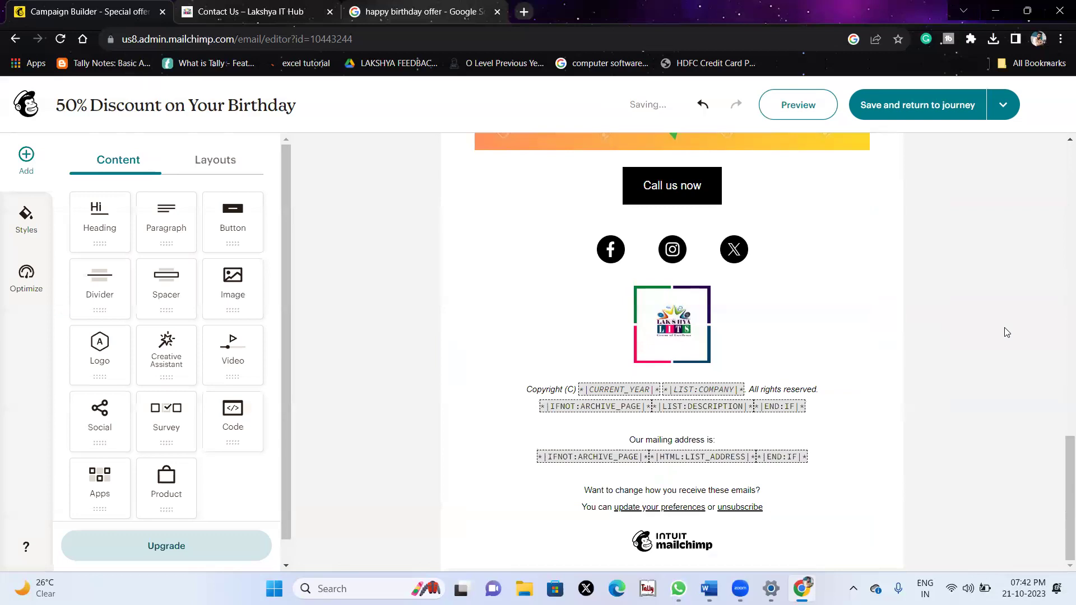
# Set the journey's tag step to Add the 'Received birthday offer' tag and save it.
pyautogui.scroll(10, 935, 327)
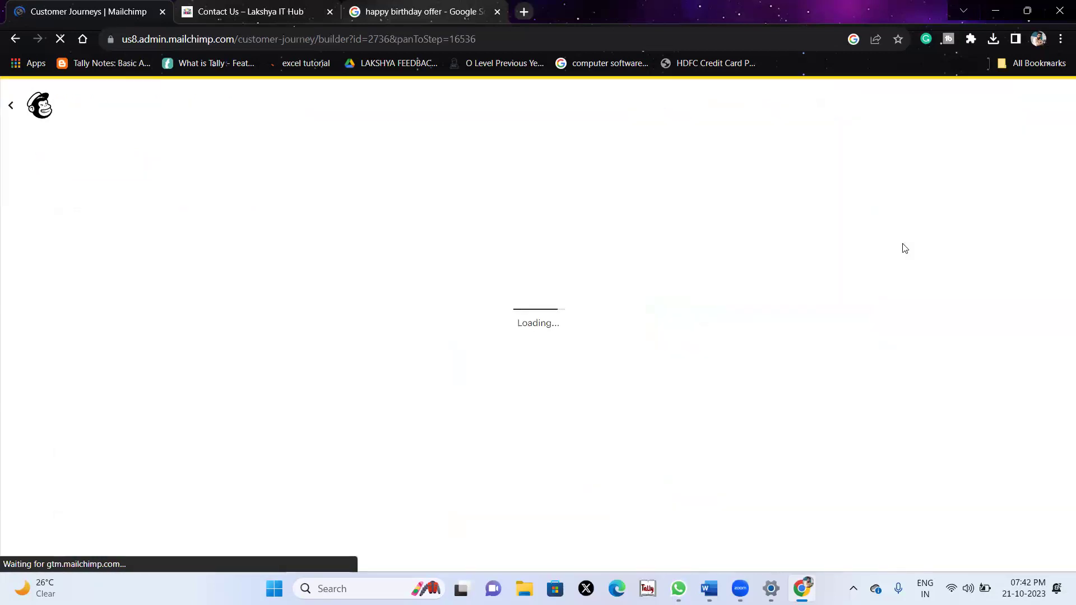
pyautogui.scroll(-3, 691, 365)
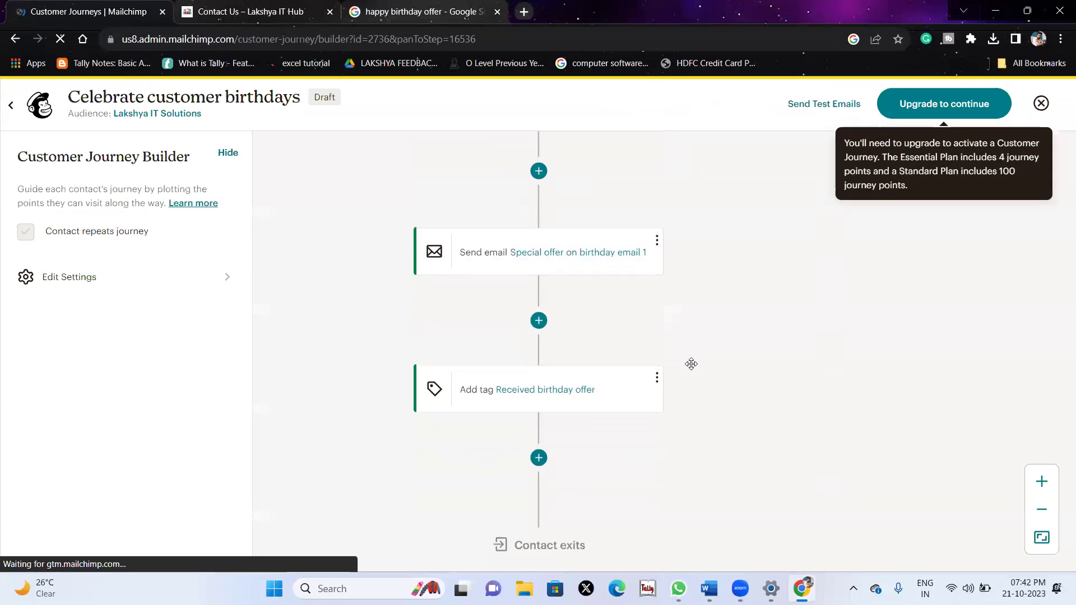
pyautogui.scroll(-3, 587, 418)
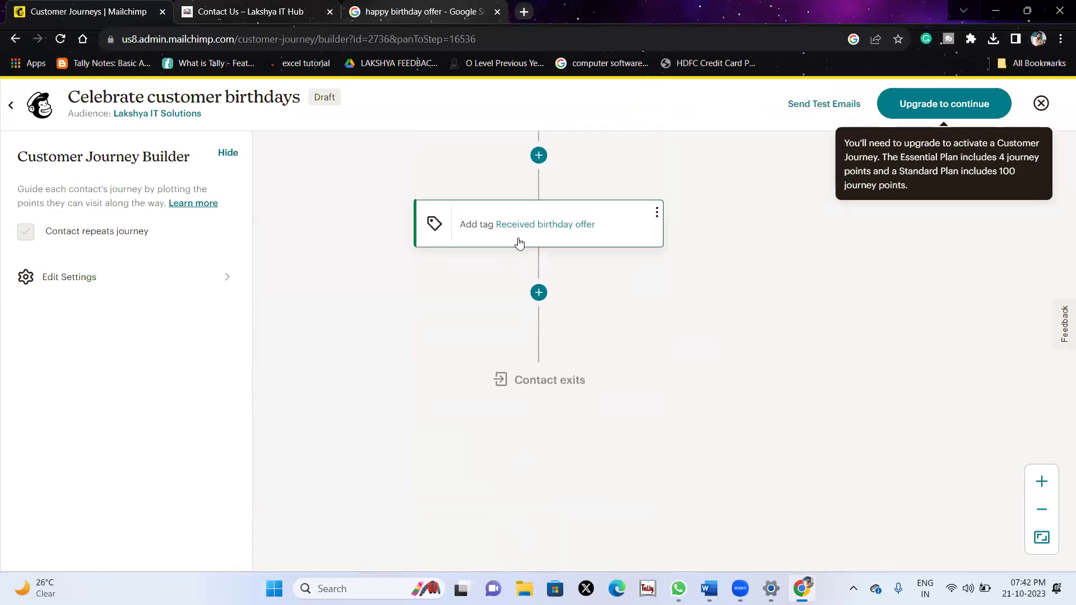
pyautogui.click(576, 230)
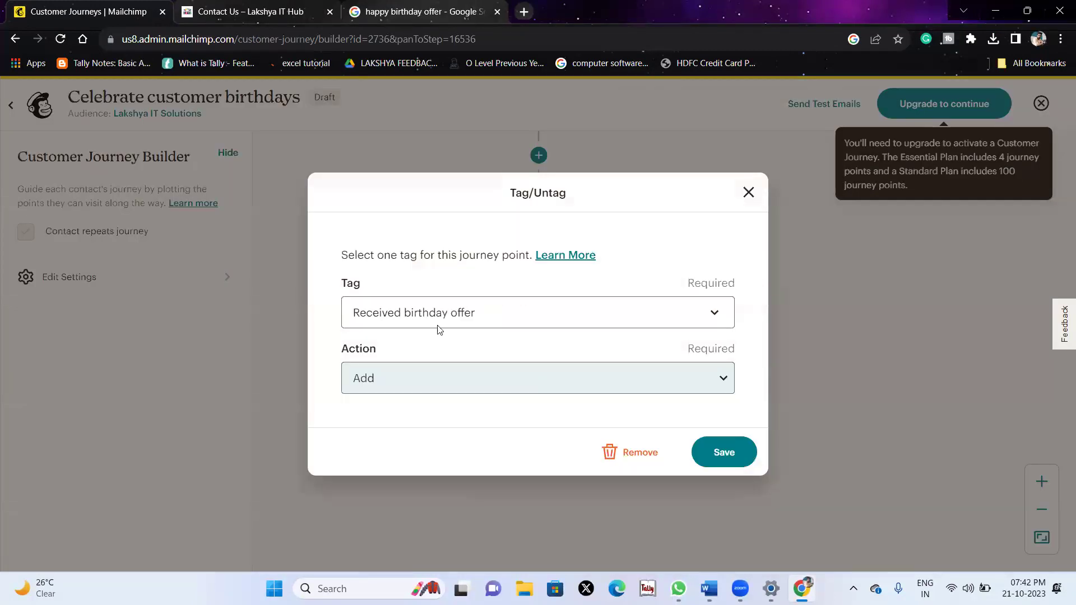
pyautogui.click(411, 312)
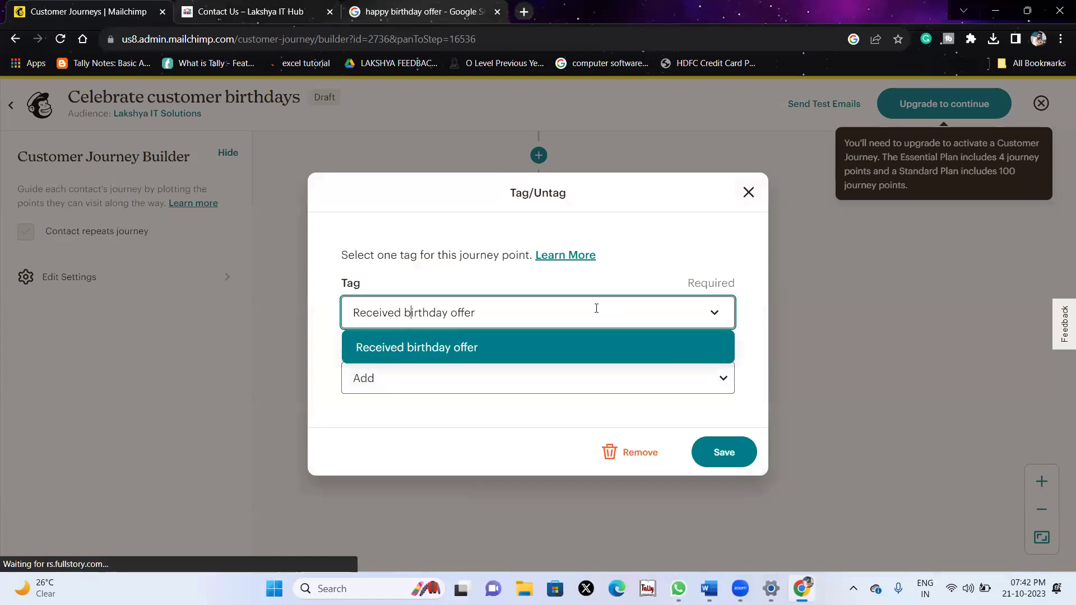
pyautogui.click(530, 350)
pyautogui.click(459, 377)
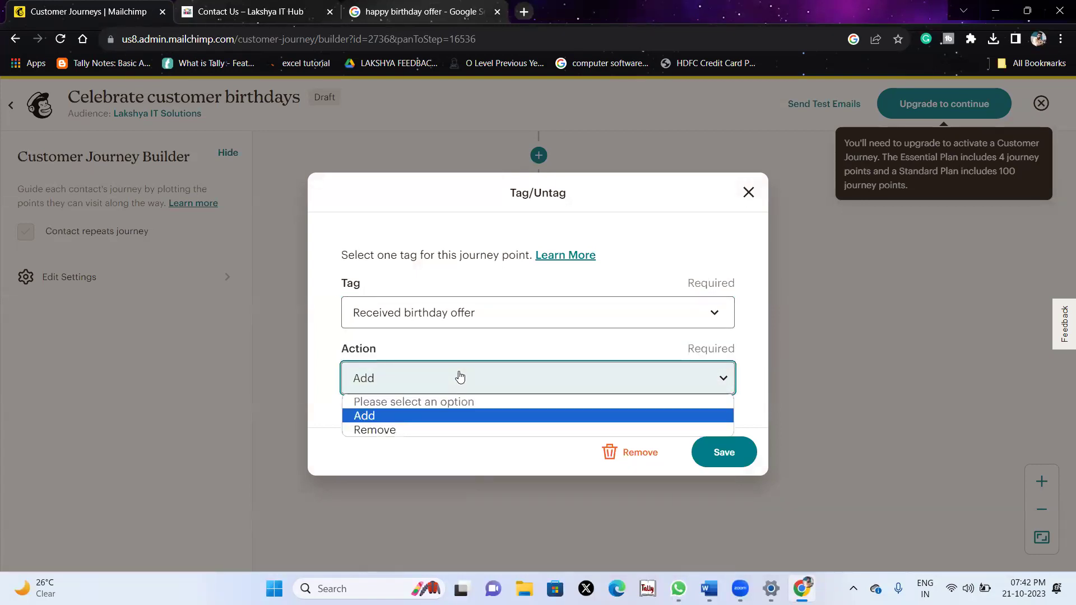
pyautogui.click(460, 416)
pyautogui.click(751, 451)
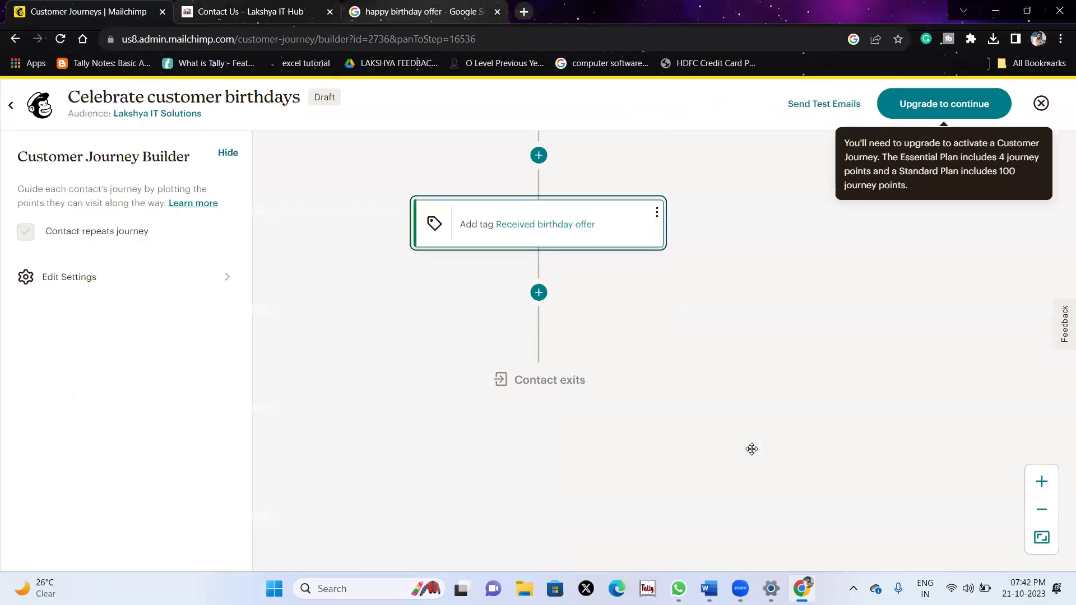
pyautogui.scroll(8, 729, 360)
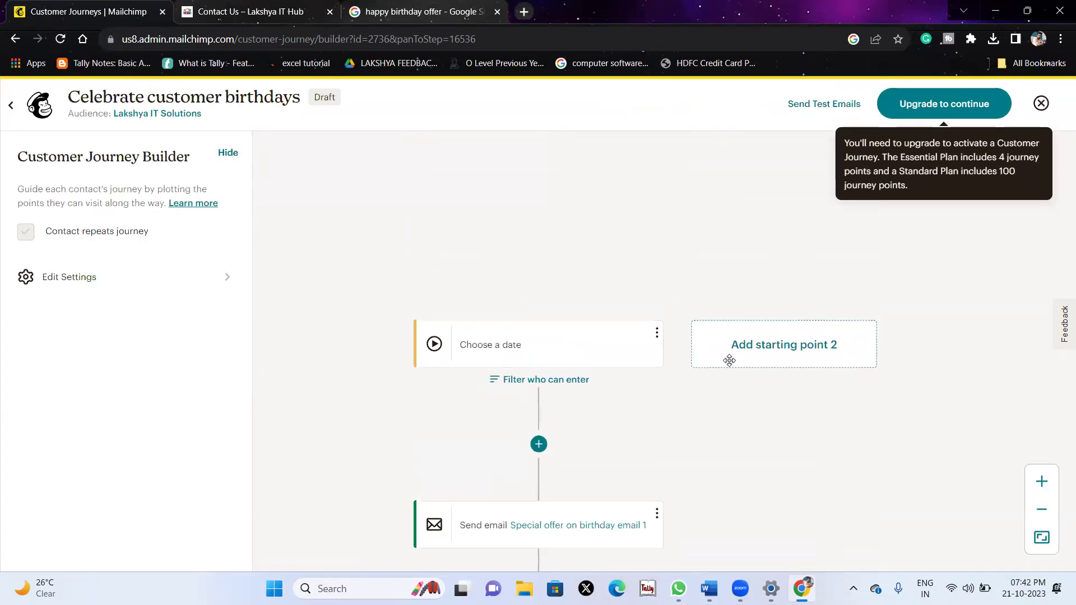
# Send a test of Special offer on birthday email 1 to the account's own address, then minimize Chrome.
pyautogui.click(835, 105)
pyautogui.click(408, 249)
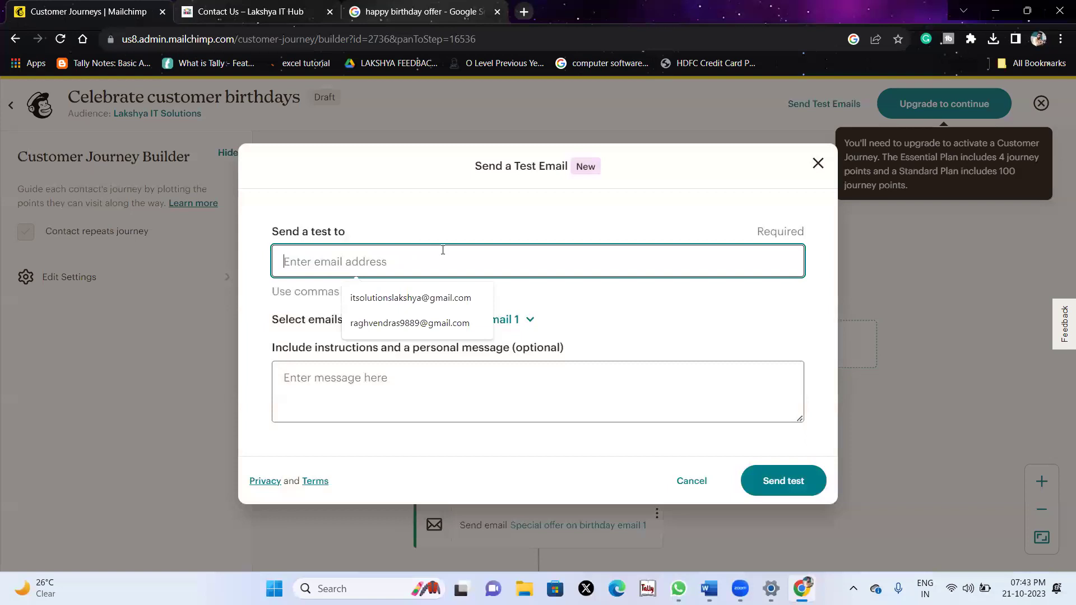
pyautogui.click(415, 298)
pyautogui.click(424, 329)
pyautogui.click(423, 325)
pyautogui.click(424, 349)
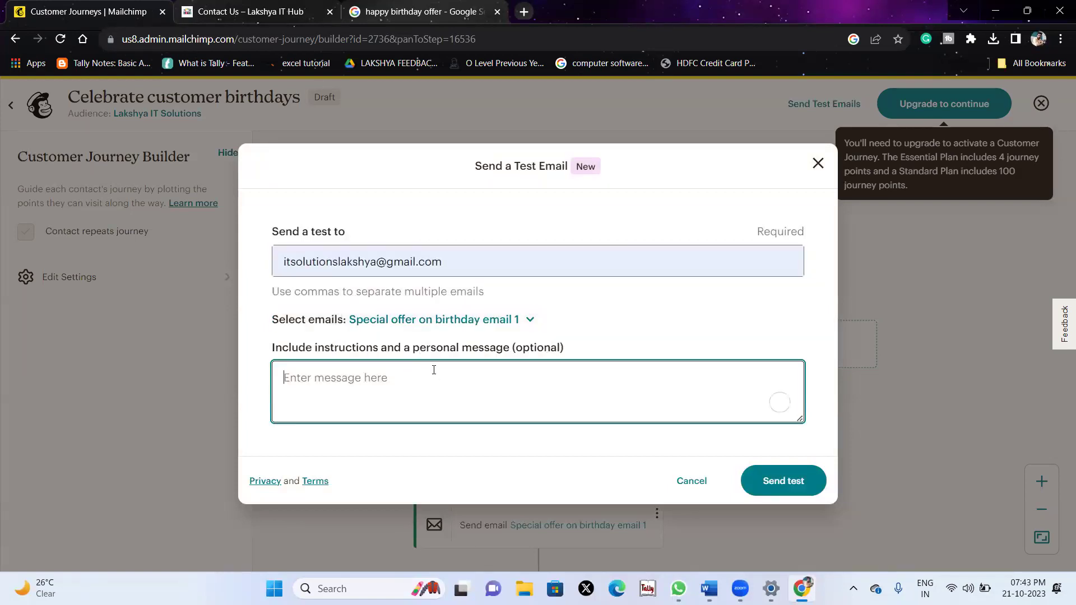
pyautogui.click(787, 485)
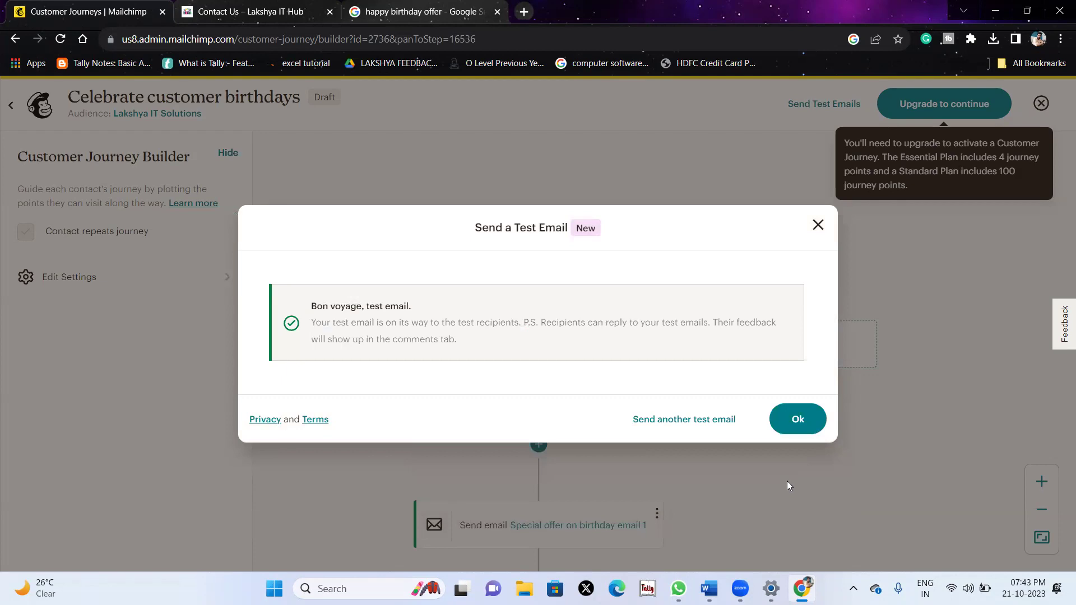
pyautogui.click(798, 420)
pyautogui.click(994, 17)
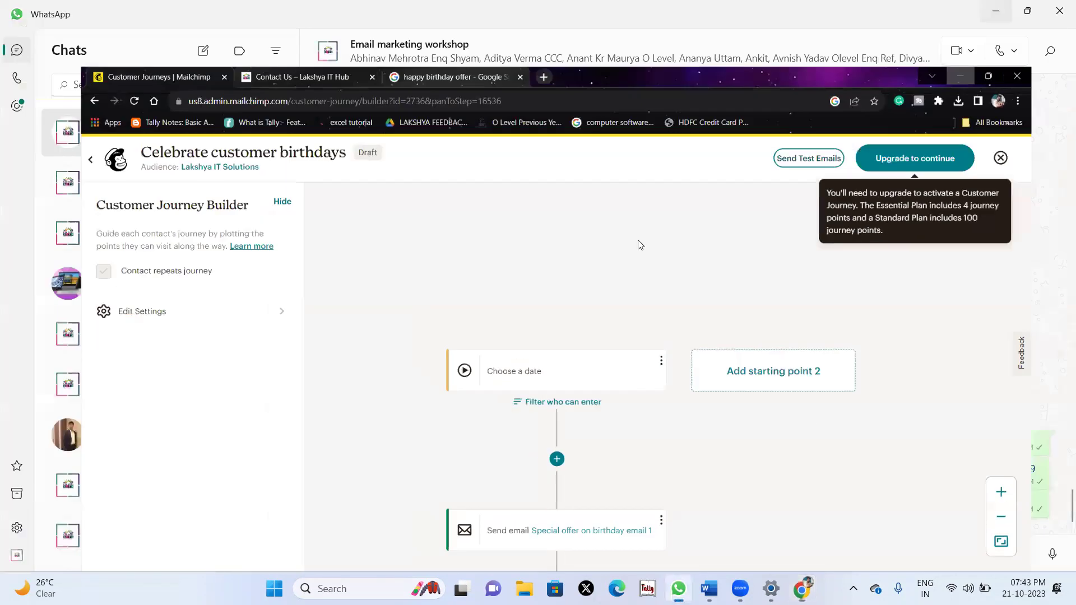
# Minimize WhatsApp and Word, launch the LITS Chrome profile maximized, and load gmail.com.
pyautogui.click(679, 588)
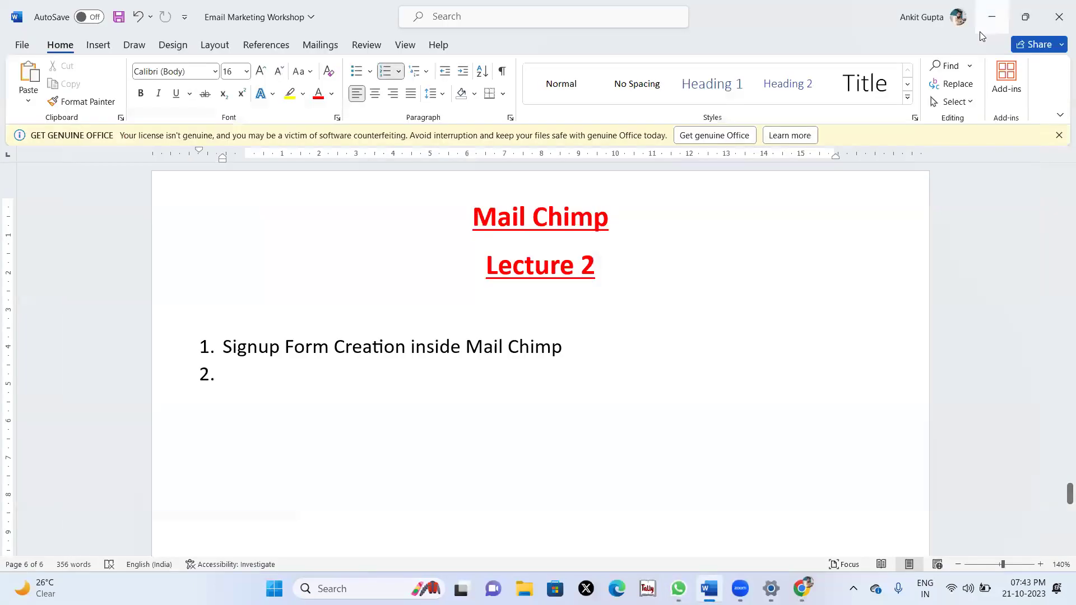
pyautogui.click(1028, 9)
pyautogui.press('super+Down')
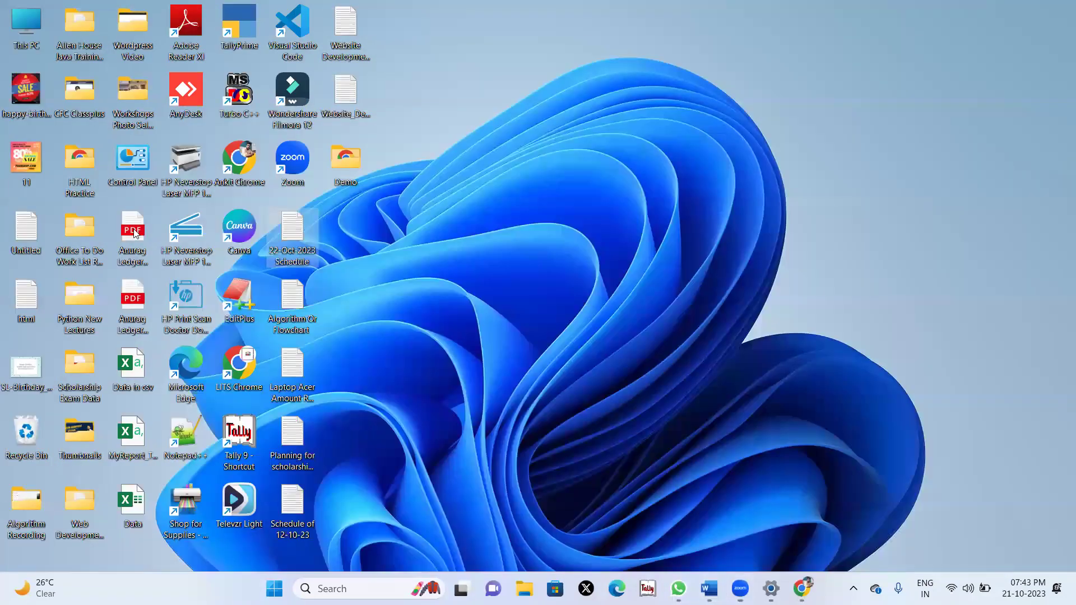
pyautogui.doubleClick(227, 373)
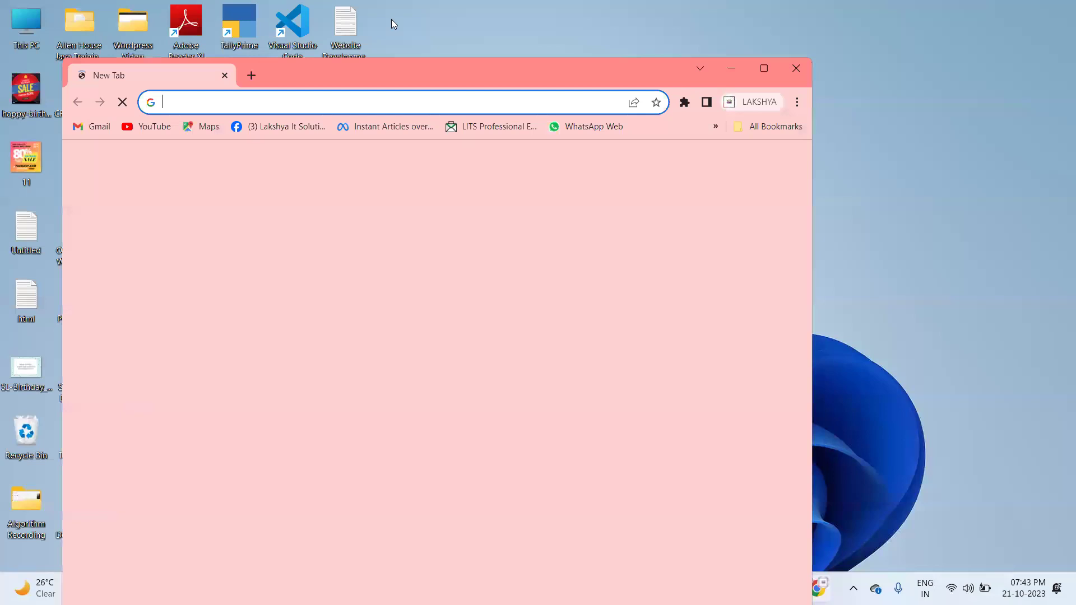
pyautogui.doubleClick(303, 65)
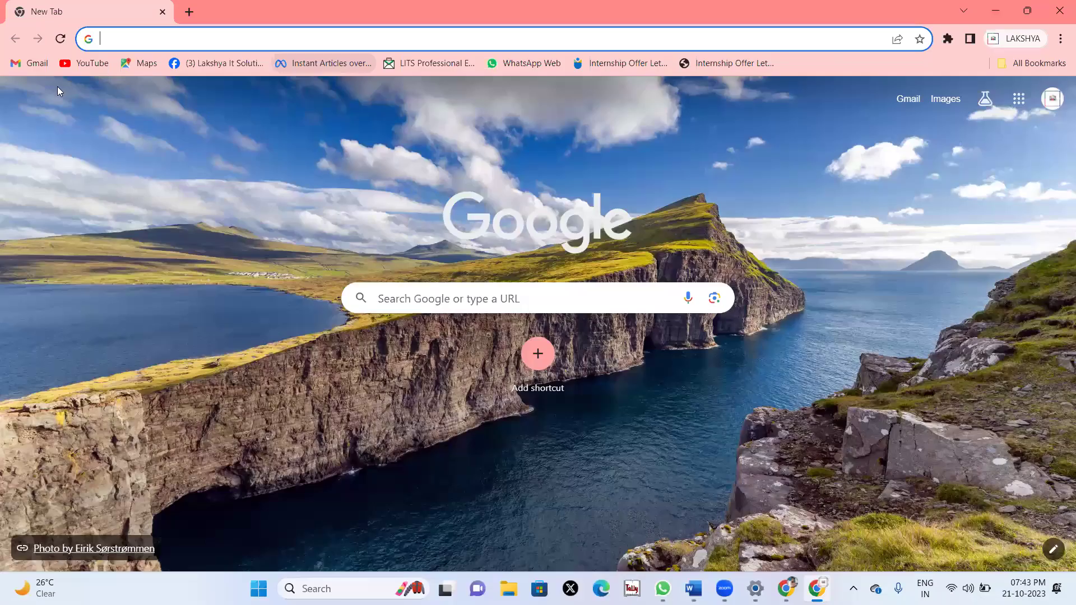
pyautogui.write('gmail.com')
pyautogui.press('Return')
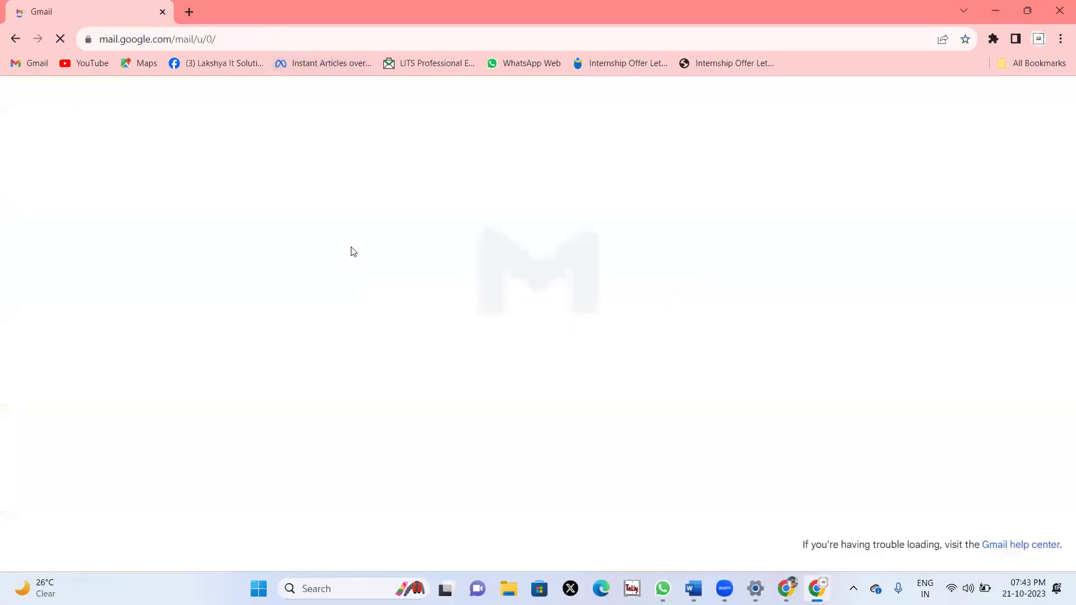
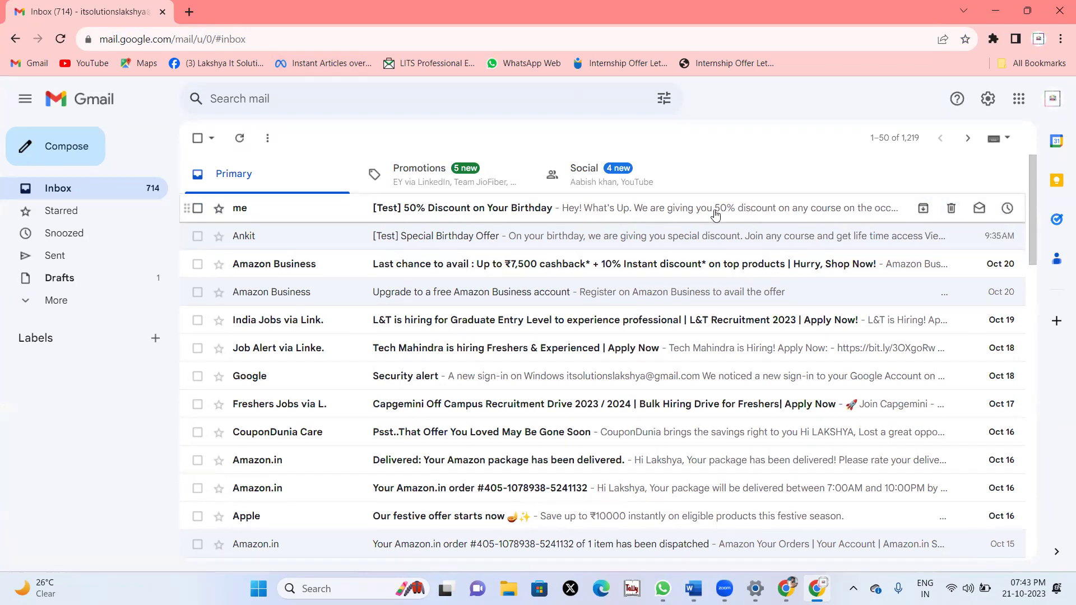
# Read the '[Test] 50% Discount on Your Birthday' email's sale images in Gmail, then close the browser.
pyautogui.click(683, 210)
pyautogui.scroll(-4, 584, 389)
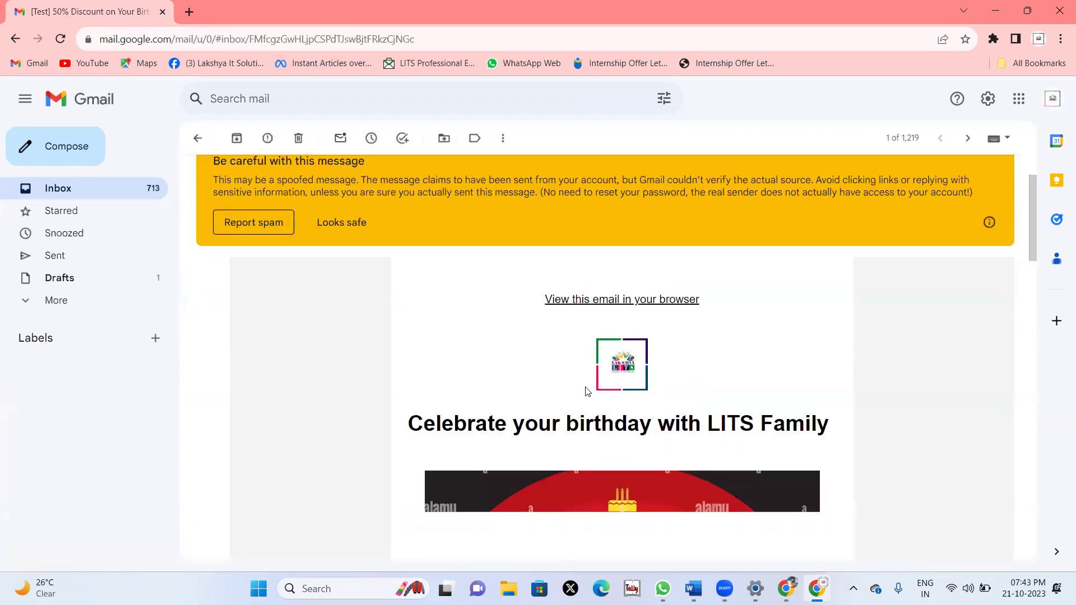
pyautogui.scroll(-15, 586, 391)
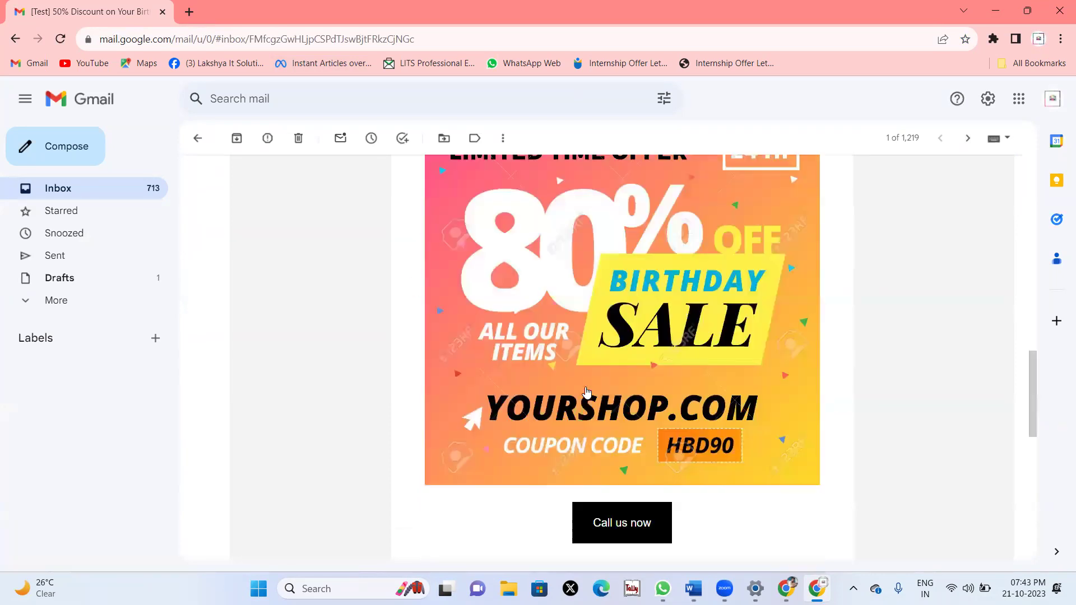
pyautogui.scroll(18, 586, 391)
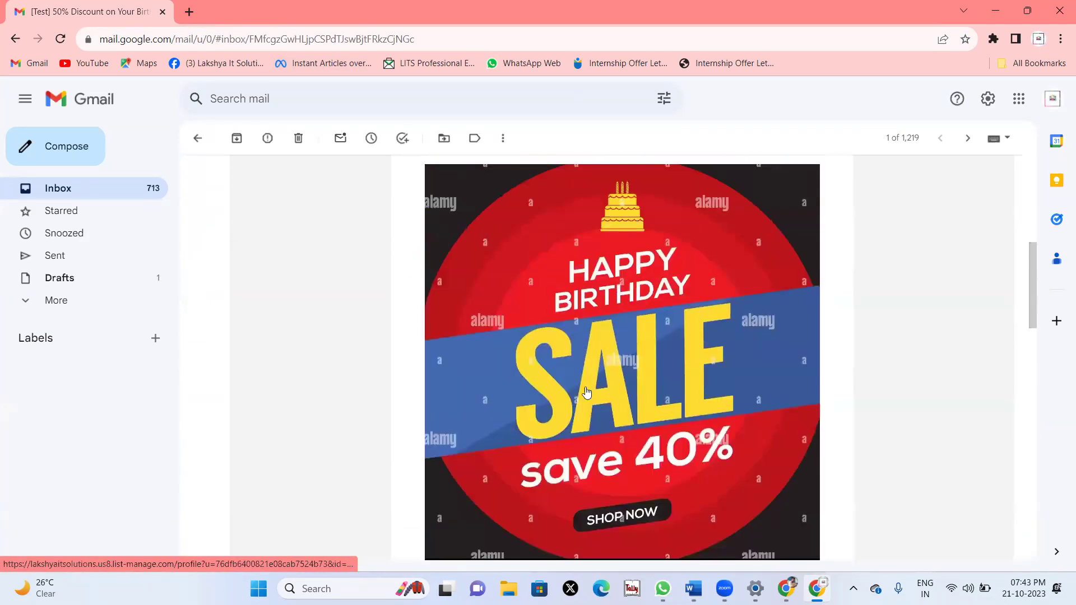
pyautogui.scroll(-15, 586, 391)
pyautogui.scroll(9, 586, 391)
pyautogui.click(1059, 10)
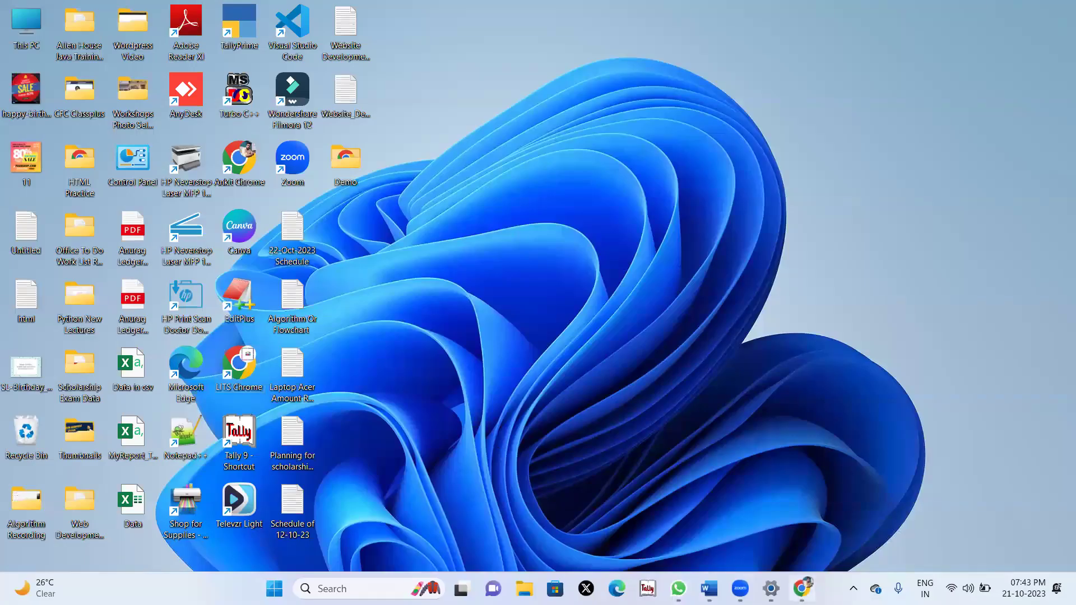
# Review the '50% Discount on Your Birthday' email design in the Mailchimp editor, then return to the journey builder.
pyautogui.hotkey('alt', 'Tab')
pyautogui.scroll(8, 581, 393)
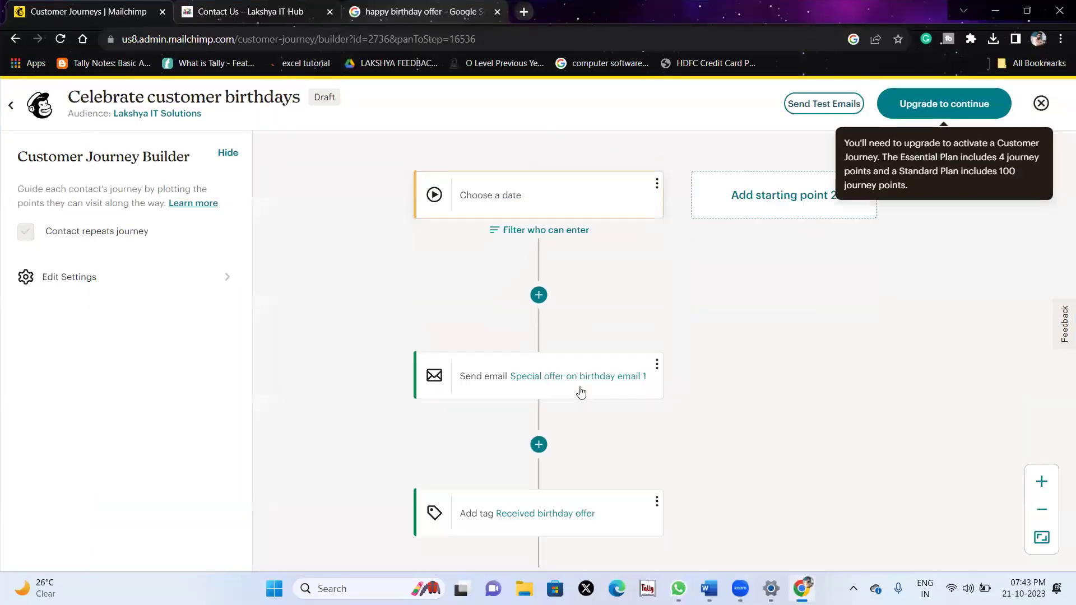
pyautogui.hscroll(-5, 345, 224)
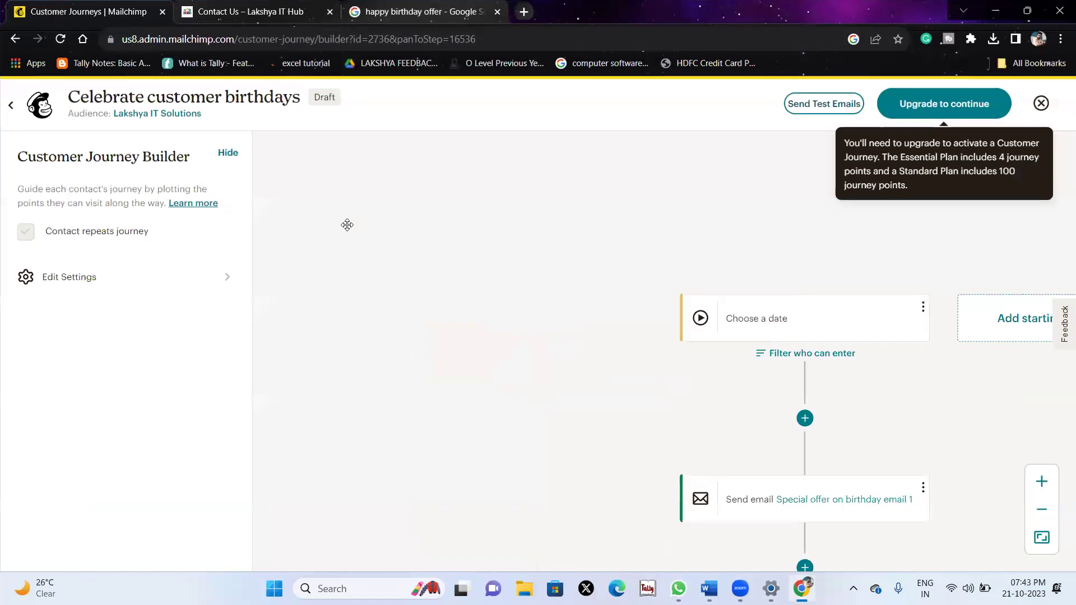
pyautogui.click(8, 43)
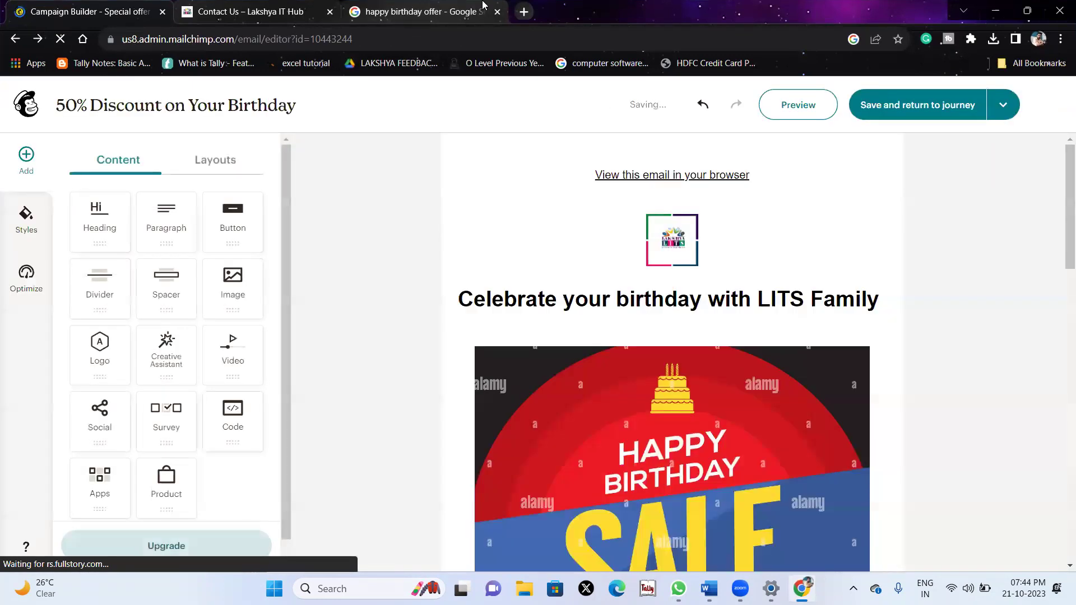
pyautogui.scroll(-15, 531, 235)
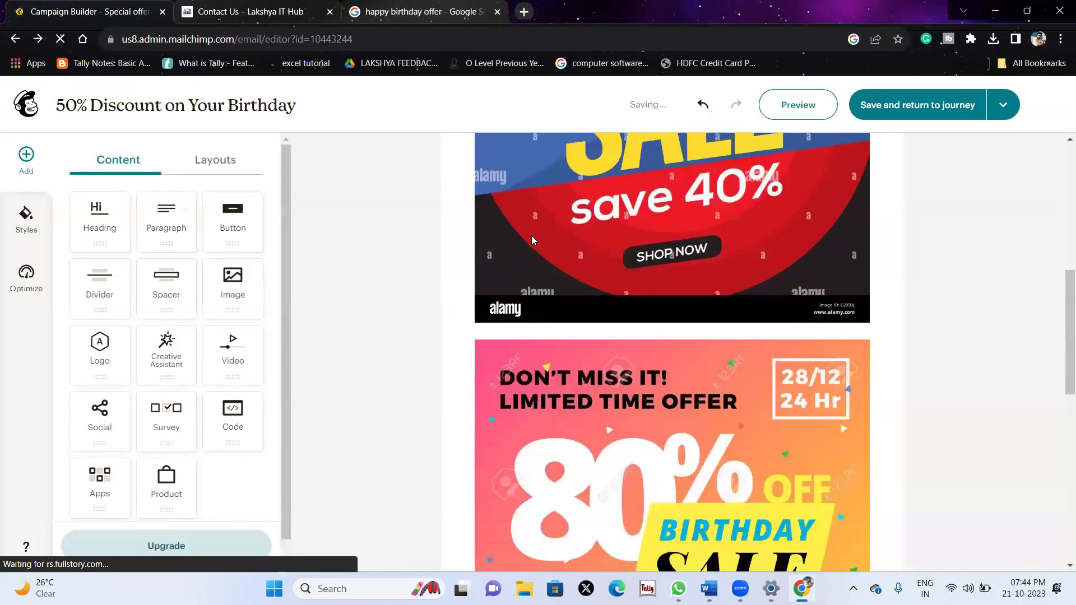
pyautogui.click(15, 38)
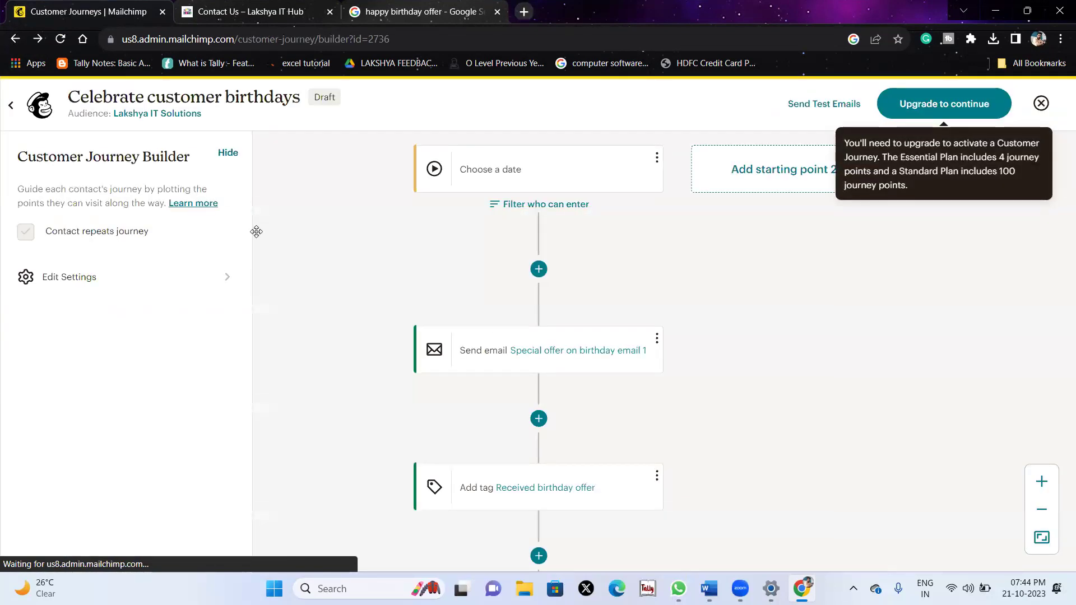
# Leave the Pre-built birthday journey and open Reports under Analytics, showing the empty campaigns list.
pyautogui.click(16, 38)
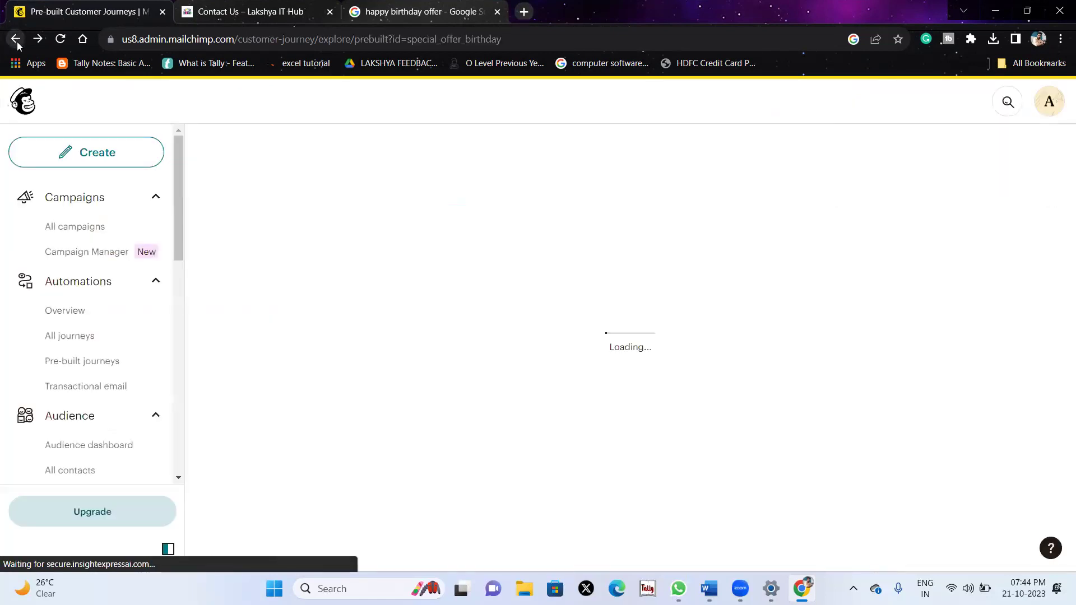
pyautogui.scroll(-3, 103, 308)
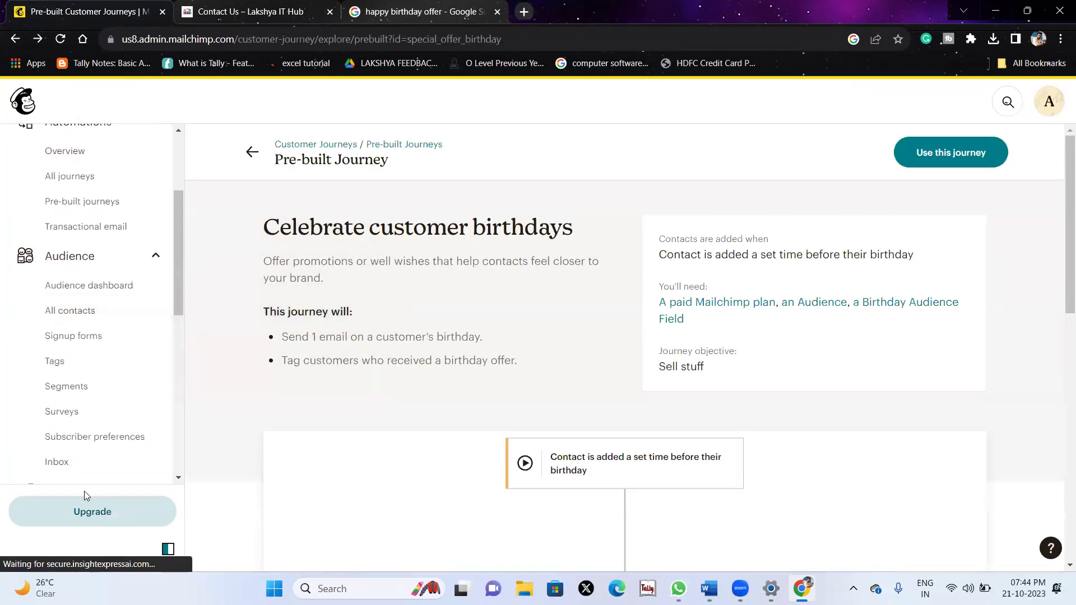
pyautogui.scroll(-7, 79, 444)
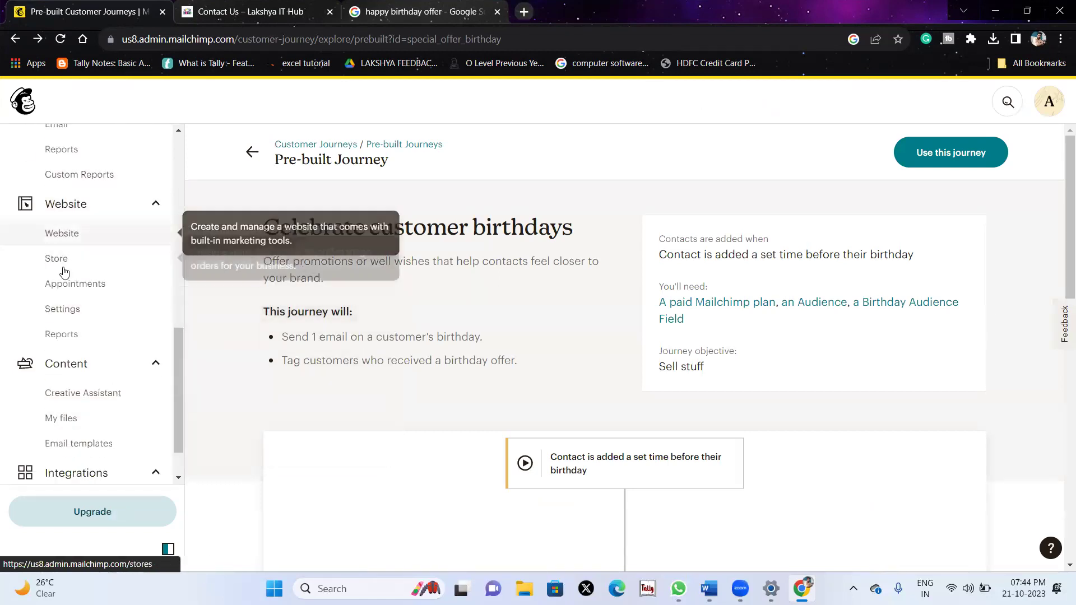
pyautogui.scroll(-1, 124, 393)
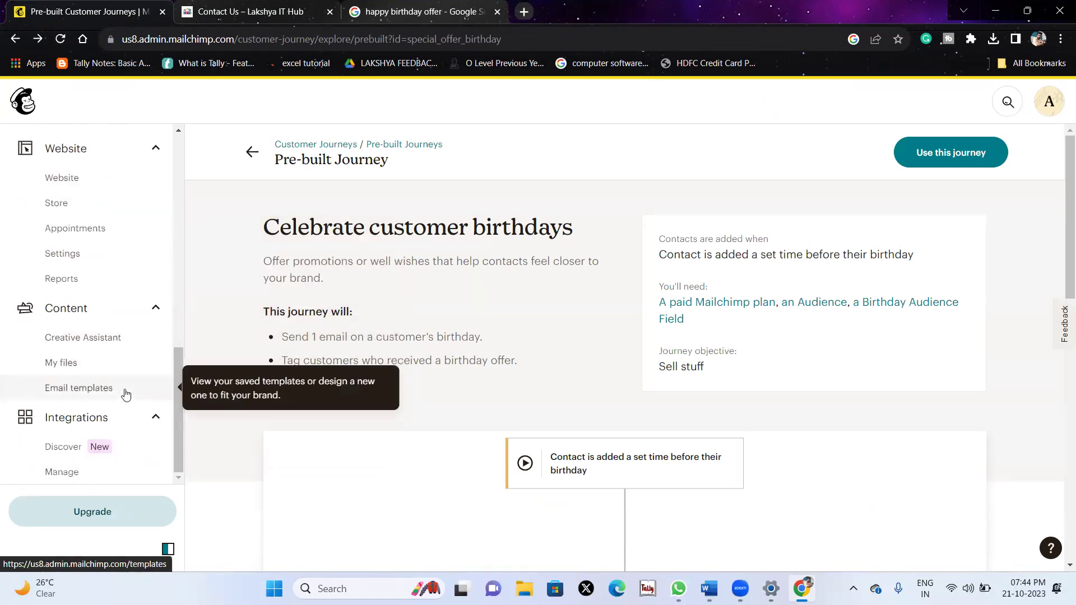
pyautogui.scroll(1, 78, 317)
pyautogui.scroll(2, 77, 318)
pyautogui.click(68, 305)
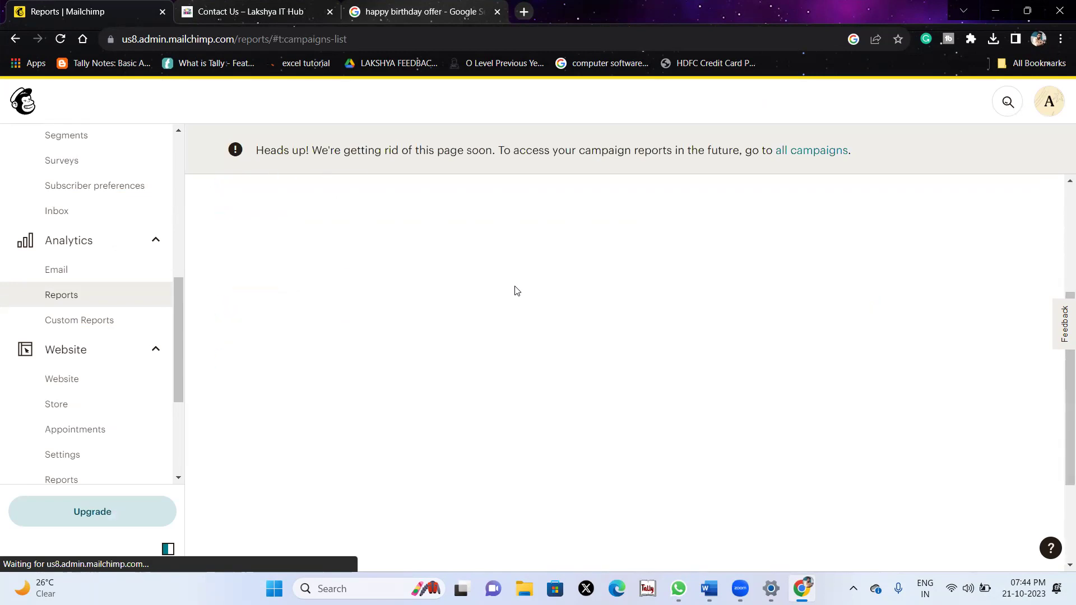
pyautogui.scroll(-4, 516, 289)
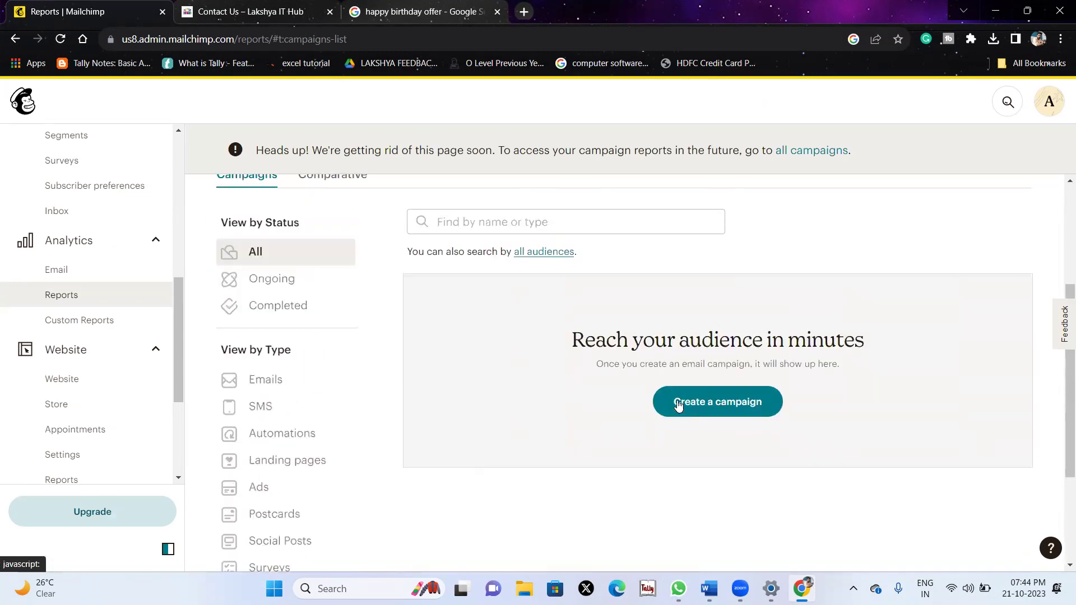